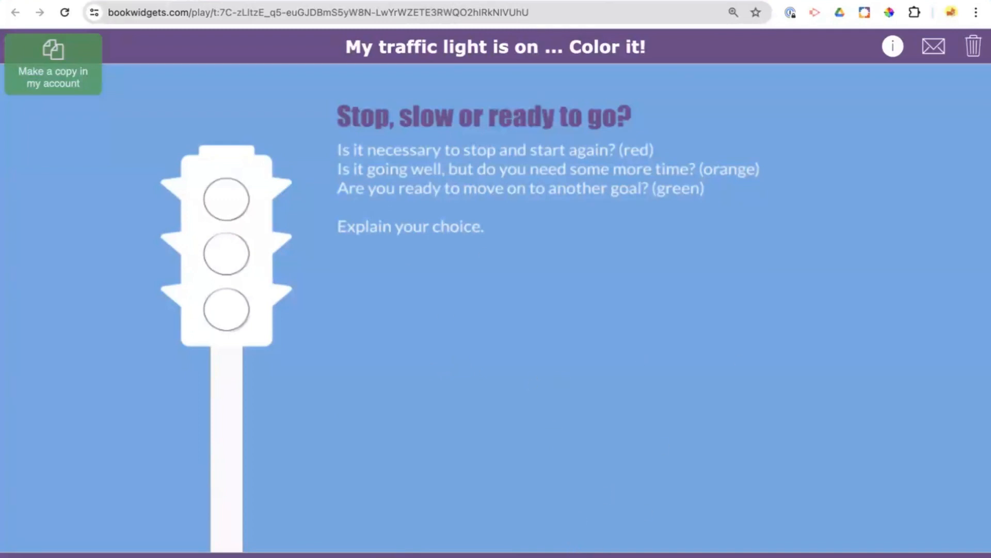
- Colour the lowest circle of the traffic light green on the whiteboard exit ticket
{"action": "left_click", "coordinate": [590, 556]}
{"action": "left_click", "coordinate": [631, 533]}
{"action": "mouse_move", "coordinate": [226, 308]}
{"action": "left_mouse_down"}
{"action": "mouse_move", "coordinate": [231, 316]}
{"action": "mouse_move", "coordinate": [238, 298]}
{"action": "mouse_move", "coordinate": [216, 308]}
{"action": "mouse_move", "coordinate": [227, 300]}
{"action": "mouse_move", "coordinate": [242, 322]}
{"action": "mouse_move", "coordinate": [217, 299]}
{"action": "mouse_move", "coordinate": [233, 317]}
{"action": "left_mouse_up"}
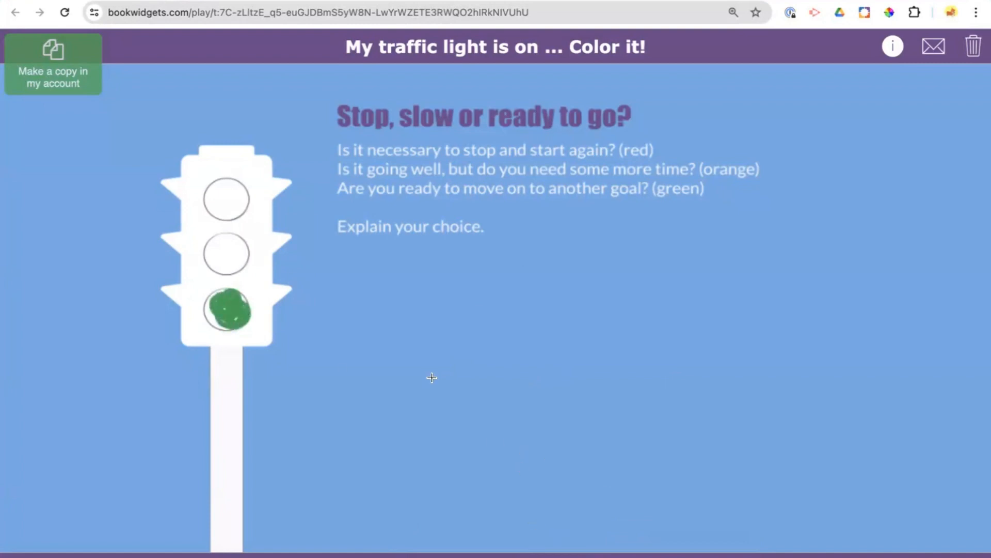
{"action": "mouse_move", "coordinate": [357, 279]}
{"action": "left_mouse_down"}
{"action": "mouse_move", "coordinate": [567, 284]}
{"action": "mouse_move", "coordinate": [664, 267]}
{"action": "left_mouse_up"}
{"action": "left_click_drag", "start_coordinate": [363, 357], "coordinate": [683, 357]}
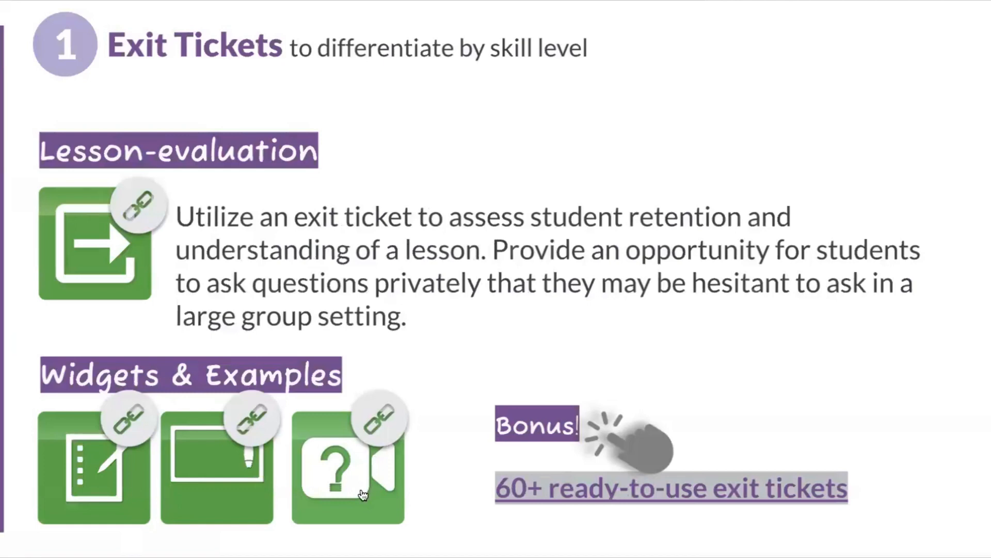
- Open the video quiz exit ticket example in a new window and start its long division video
{"action": "right_click", "coordinate": [355, 493]}
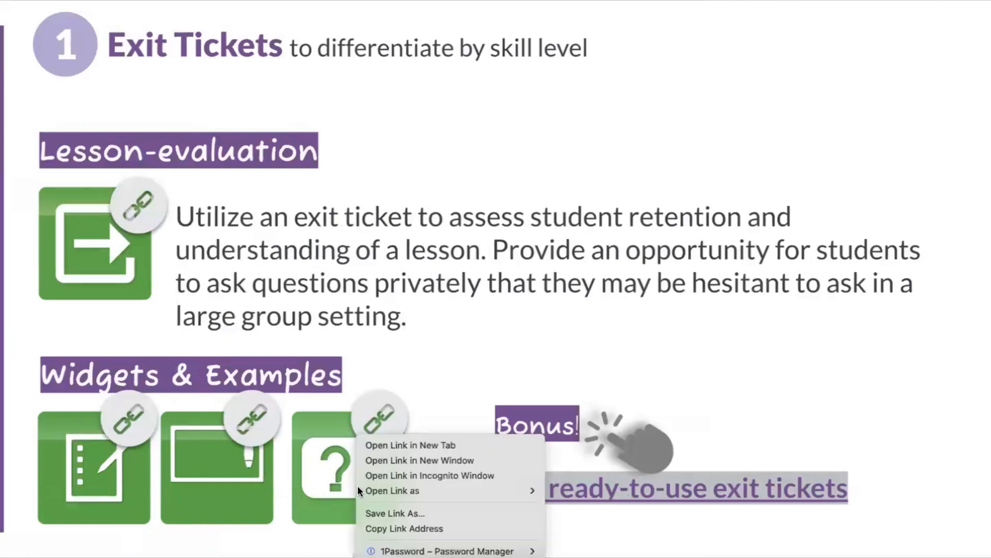
{"action": "left_click", "coordinate": [365, 460]}
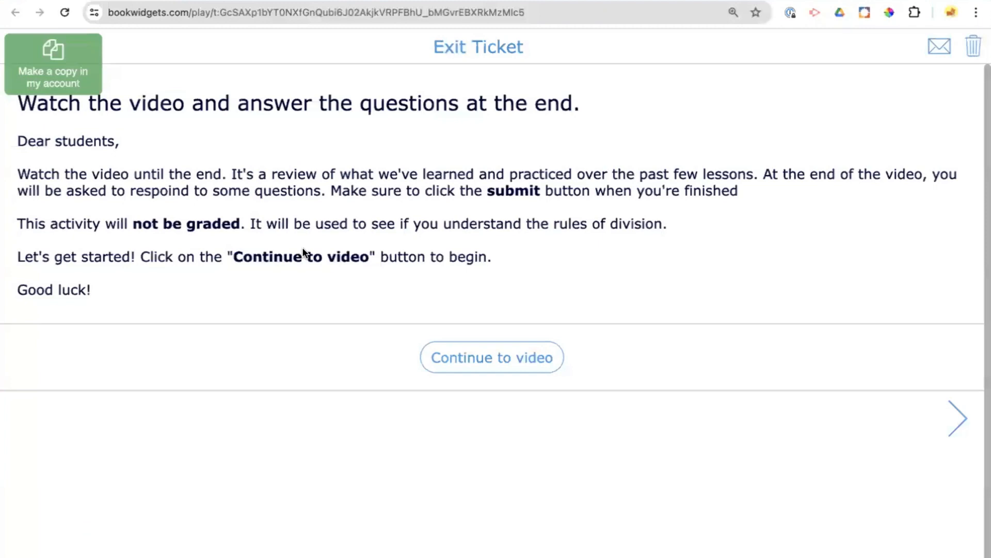
{"action": "left_click", "coordinate": [537, 363]}
{"action": "left_click", "coordinate": [476, 525]}
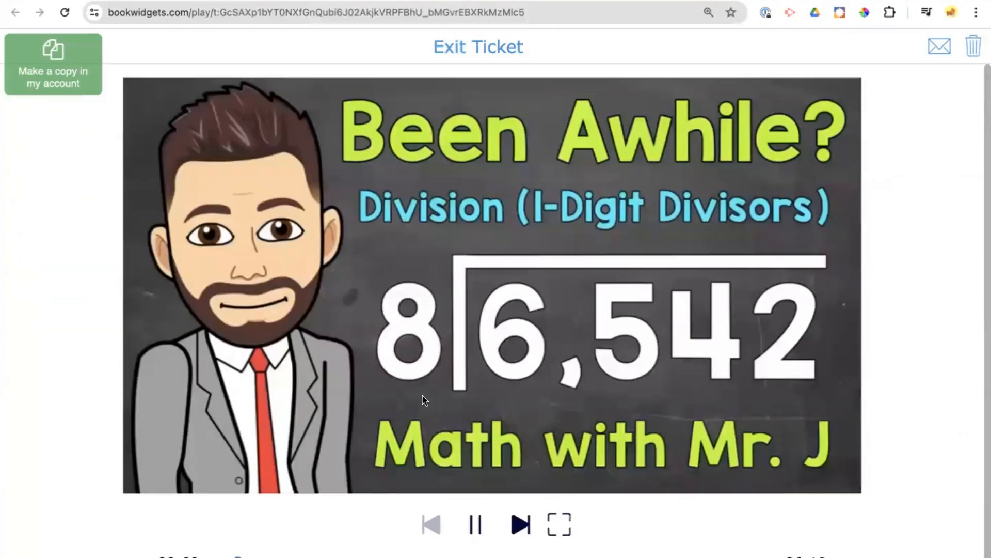
- Pause the division video and skip to near its end to reach the questions
{"action": "left_click", "coordinate": [477, 528]}
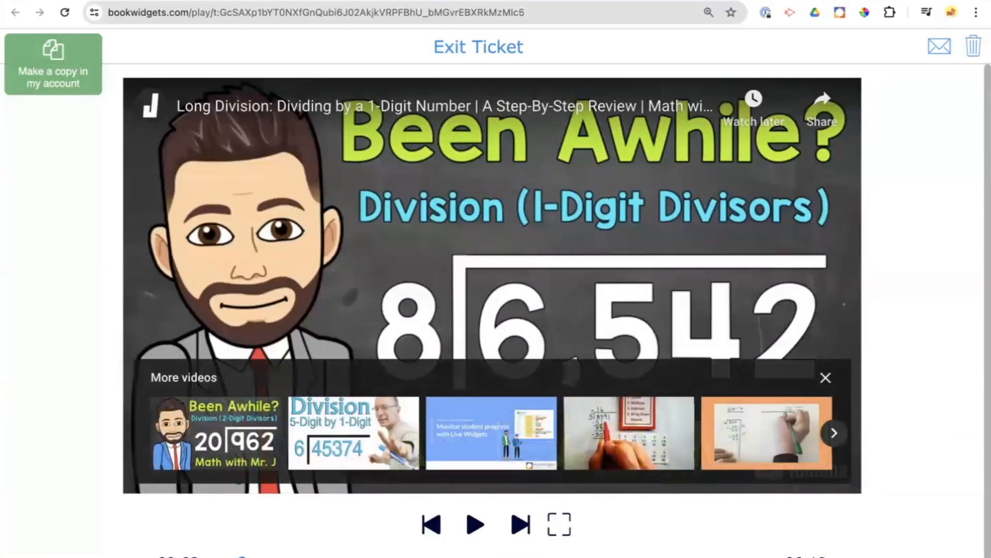
{"action": "scroll", "coordinate": [735, 514], "scroll_direction": "down", "scroll_amount": 1}
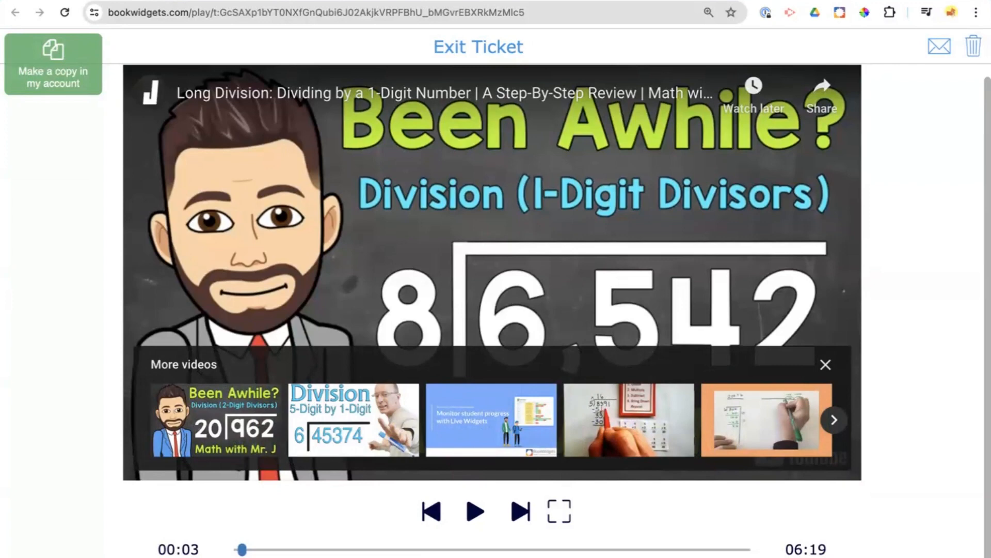
{"action": "left_click", "coordinate": [735, 549]}
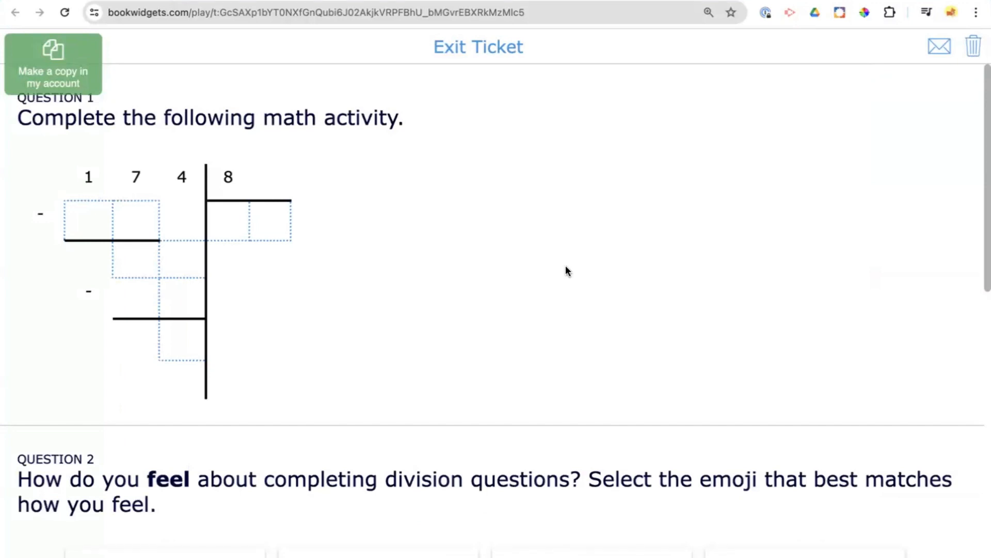
- Go through the long-division grid of question 1 and choose the smiling emoji as the answer to question 2
{"action": "left_click", "coordinate": [96, 220]}
{"action": "left_click", "coordinate": [153, 221]}
{"action": "scroll", "coordinate": [325, 274], "scroll_direction": "down", "scroll_amount": 2}
{"action": "scroll", "coordinate": [325, 273], "scroll_direction": "down", "scroll_amount": 6}
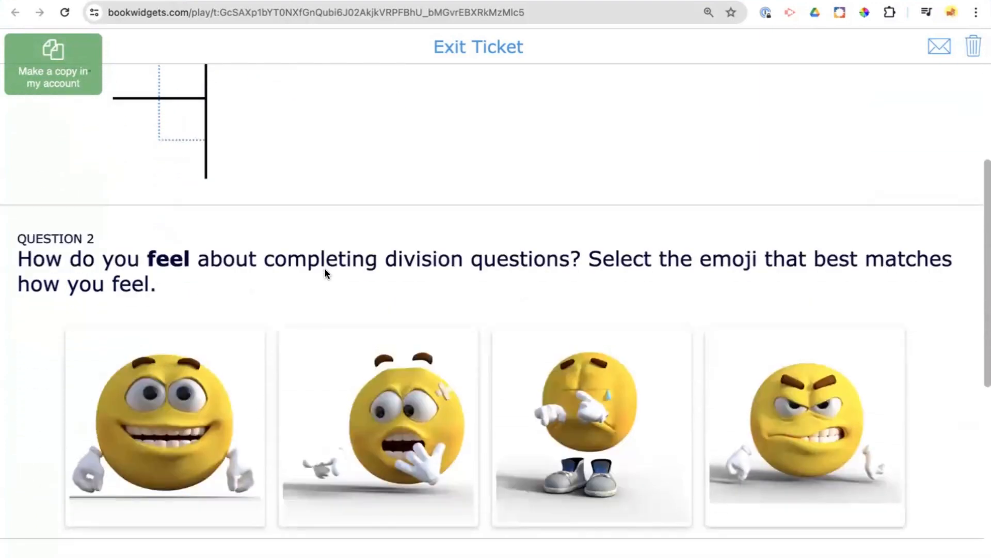
{"action": "scroll", "coordinate": [326, 274], "scroll_direction": "up", "scroll_amount": 2}
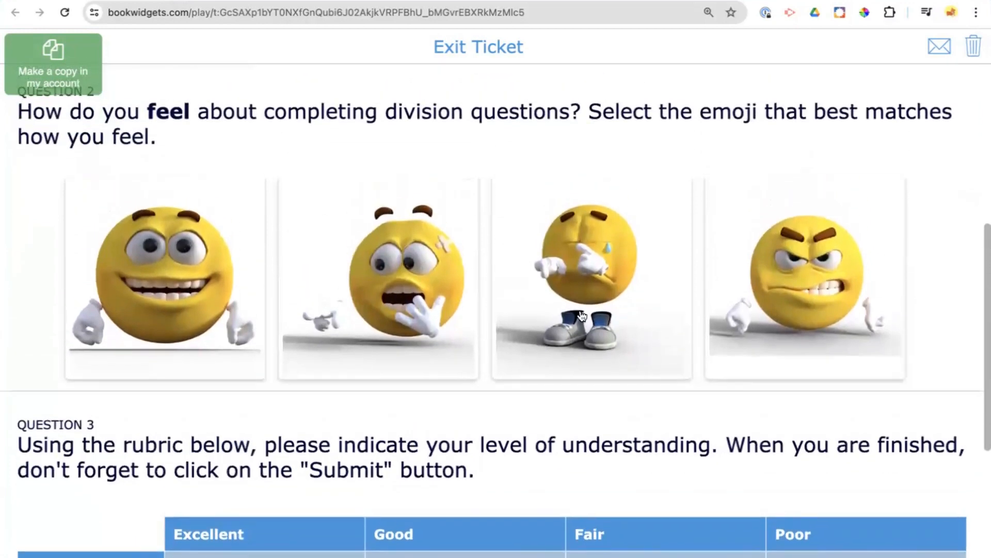
{"action": "left_click", "coordinate": [254, 310]}
- Examine the Learning Target rubric in question 3 and the closing section of the exit ticket
{"action": "scroll", "coordinate": [253, 308], "scroll_direction": "down", "scroll_amount": 3}
{"action": "scroll", "coordinate": [252, 308], "scroll_direction": "down", "scroll_amount": 1}
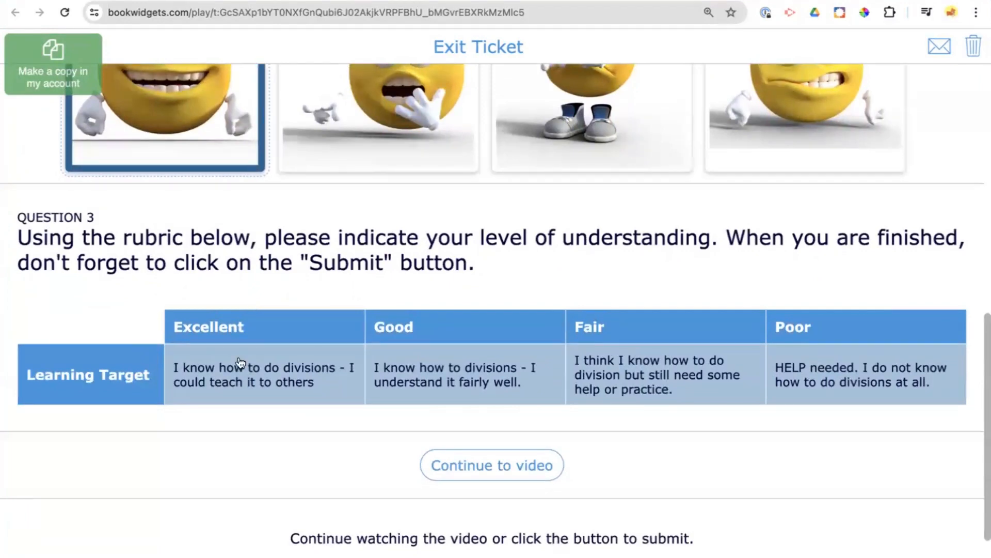
{"action": "scroll", "coordinate": [390, 364], "scroll_direction": "down", "scroll_amount": 1}
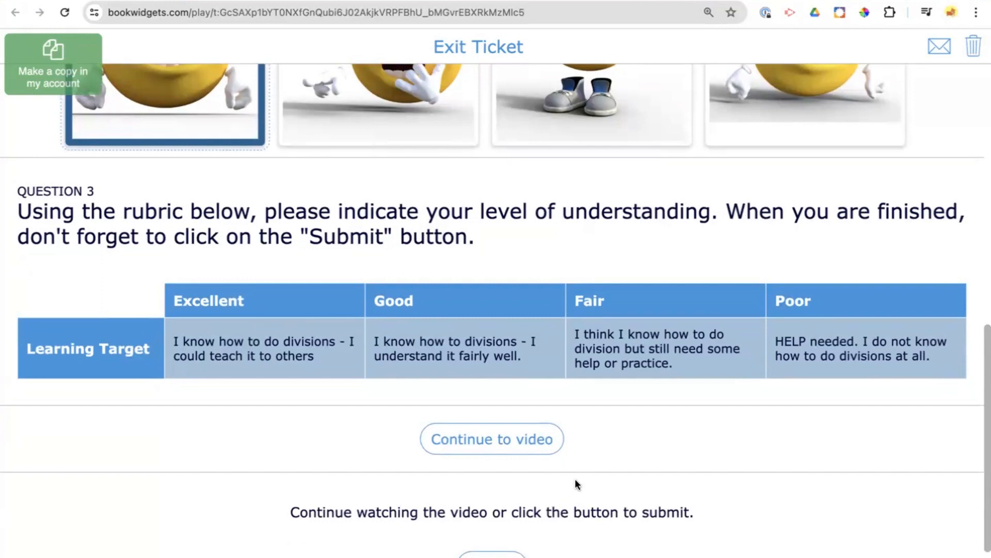
{"action": "scroll", "coordinate": [575, 478], "scroll_direction": "up", "scroll_amount": 5}
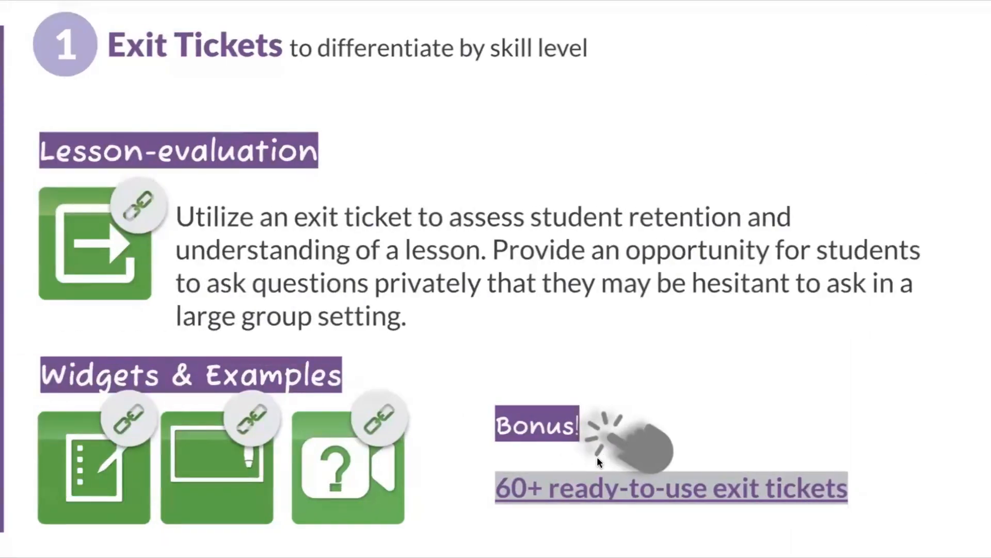
- Open the 60+ ready-to-use exit tickets link in a new window and look through the Exit Tickets widget list
{"action": "right_click", "coordinate": [598, 488]}
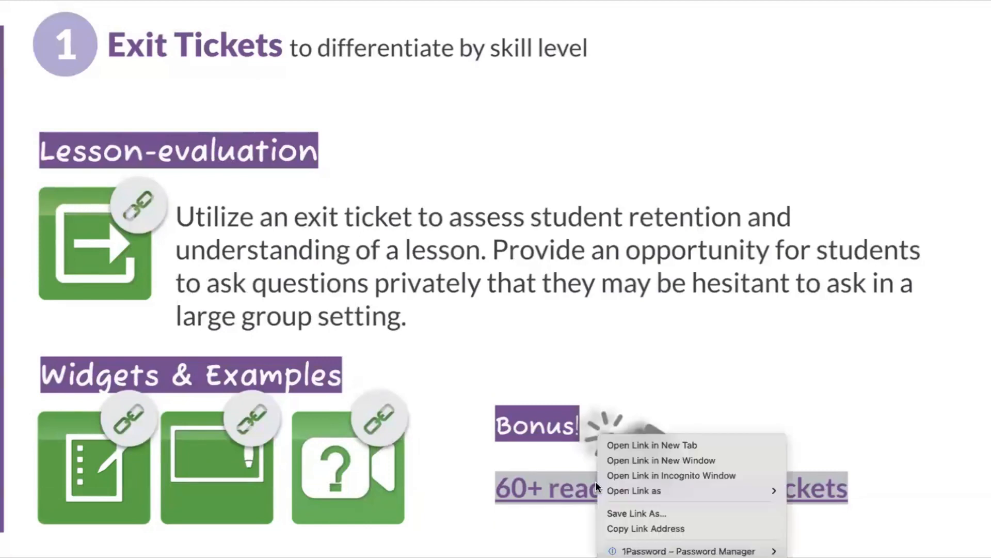
{"action": "left_click", "coordinate": [637, 461]}
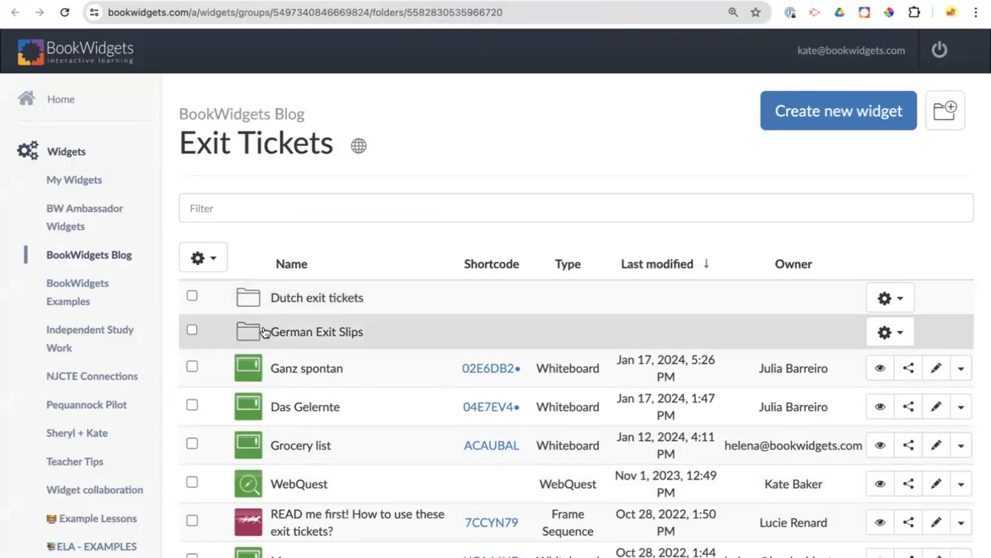
{"action": "scroll", "coordinate": [265, 332], "scroll_direction": "down", "scroll_amount": 7}
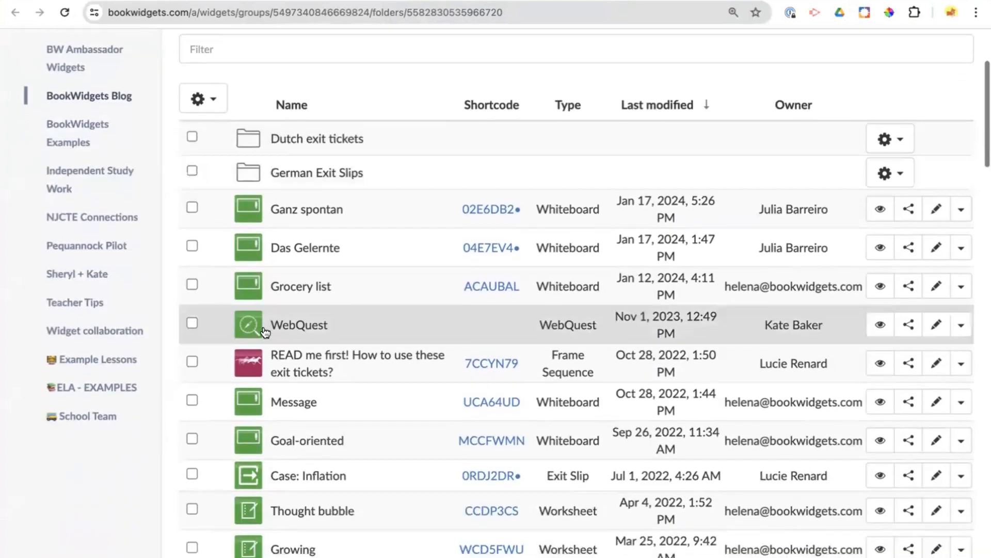
{"action": "scroll", "coordinate": [264, 332], "scroll_direction": "down", "scroll_amount": 8}
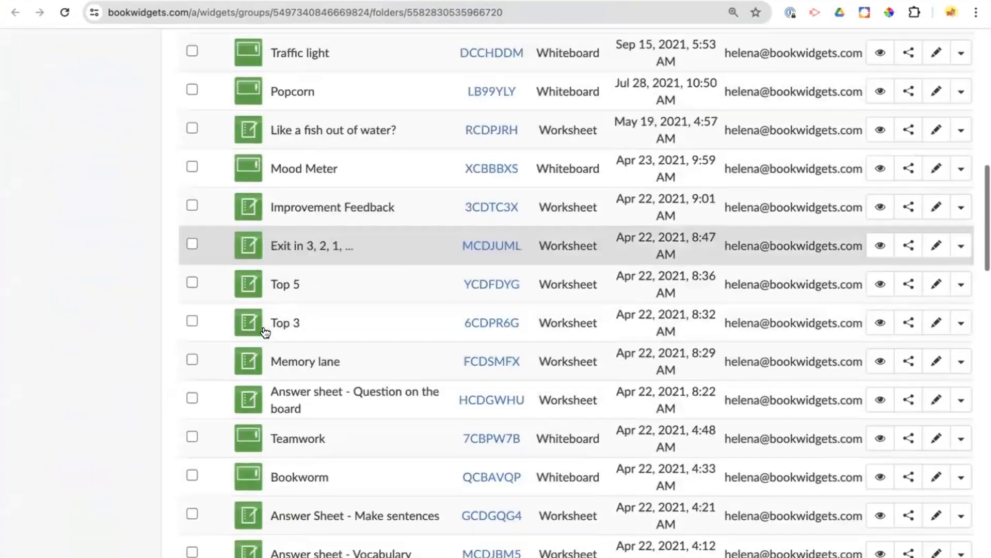
{"action": "scroll", "coordinate": [264, 332], "scroll_direction": "down", "scroll_amount": 5}
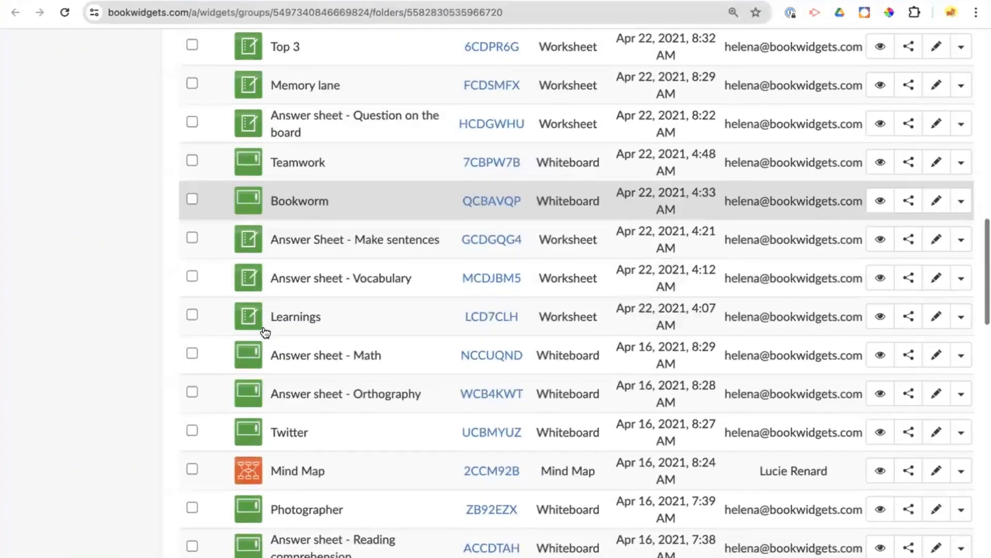
{"action": "scroll", "coordinate": [264, 332], "scroll_direction": "down", "scroll_amount": 8}
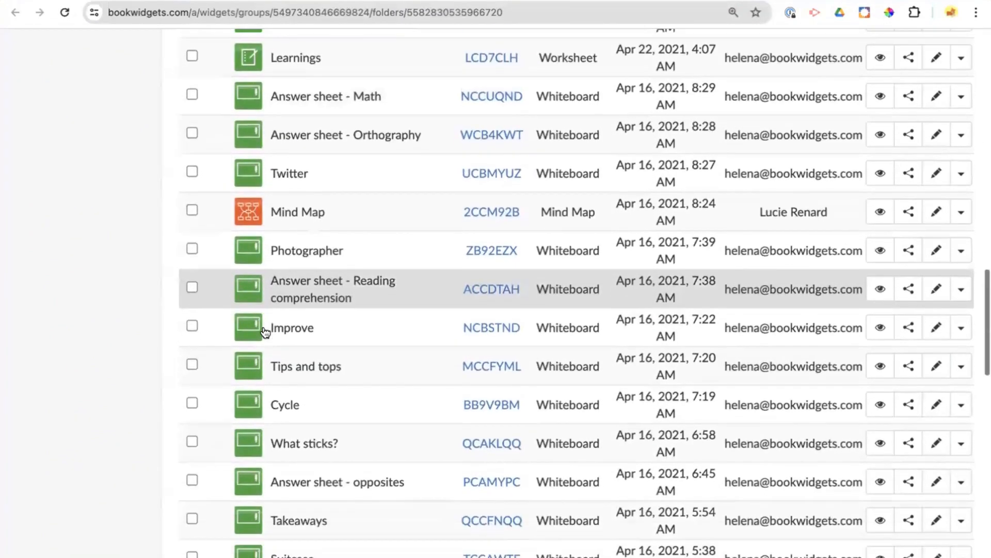
{"action": "scroll", "coordinate": [265, 332], "scroll_direction": "down", "scroll_amount": 6}
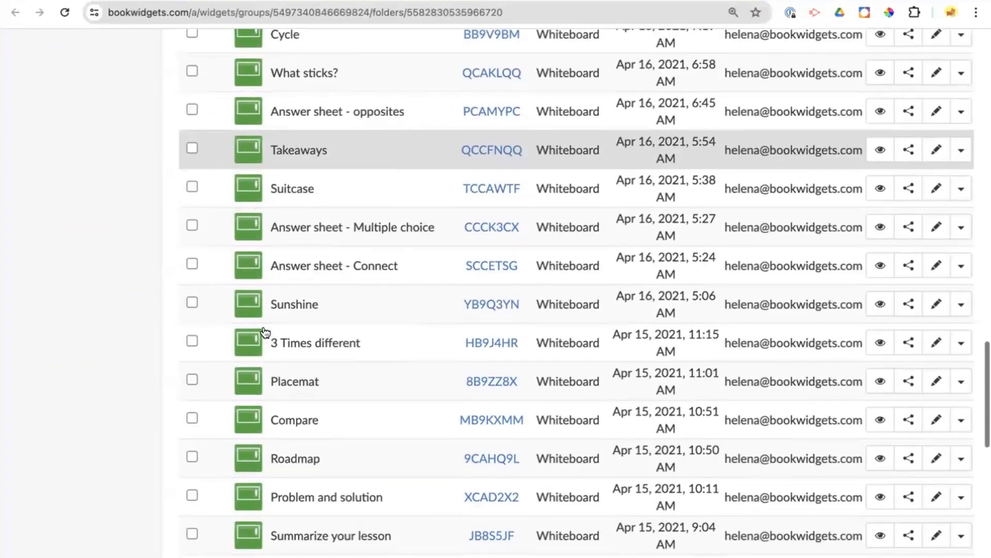
{"action": "scroll", "coordinate": [264, 332], "scroll_direction": "down", "scroll_amount": 4}
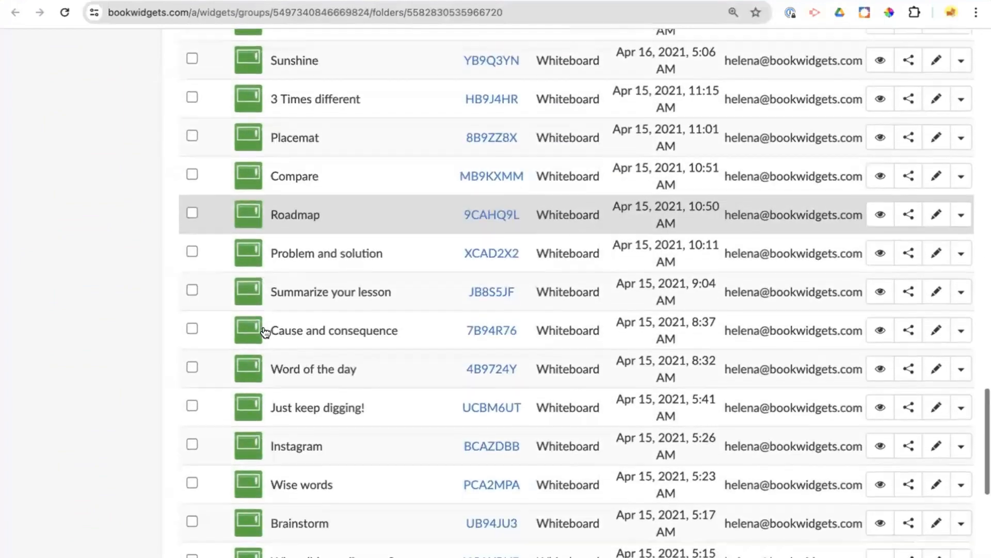
{"action": "scroll", "coordinate": [265, 333], "scroll_direction": "down", "scroll_amount": 6}
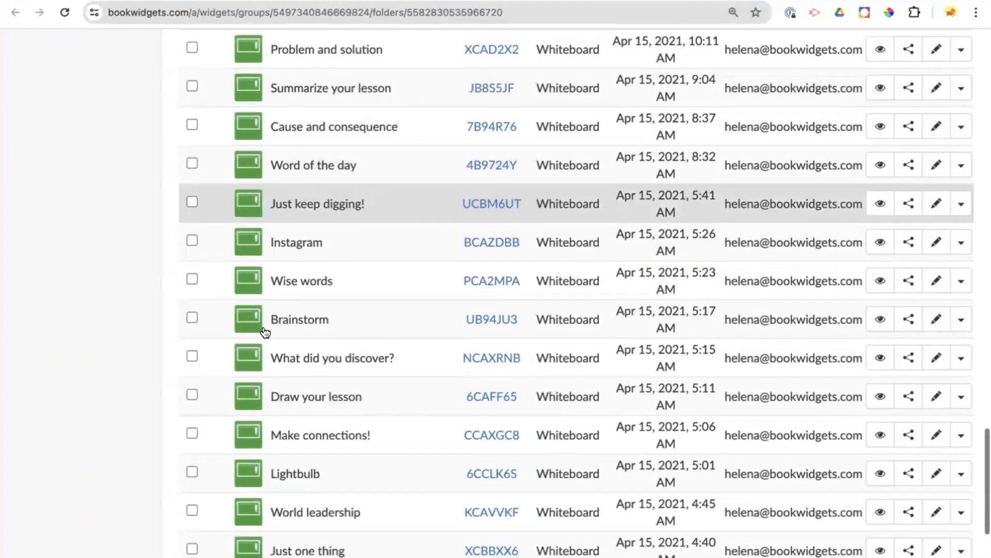
{"action": "scroll", "coordinate": [264, 332], "scroll_direction": "up", "scroll_amount": 20}
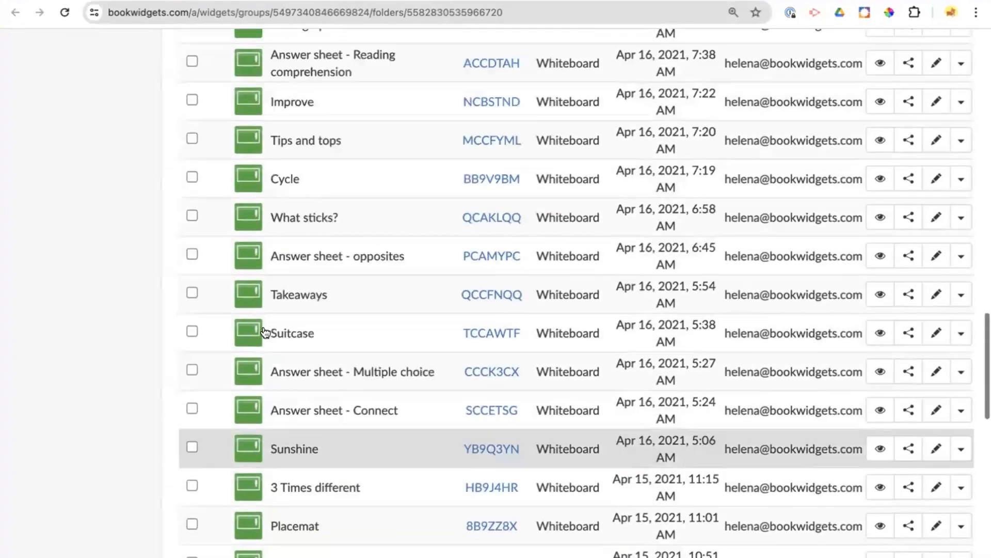
{"action": "scroll", "coordinate": [265, 332], "scroll_direction": "up", "scroll_amount": 15}
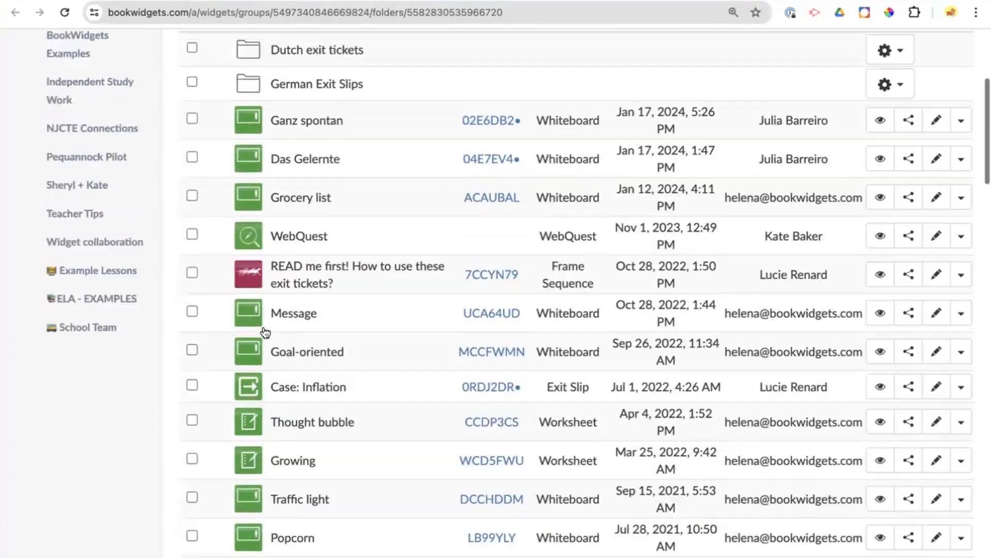
{"action": "scroll", "coordinate": [265, 332], "scroll_direction": "up", "scroll_amount": 1}
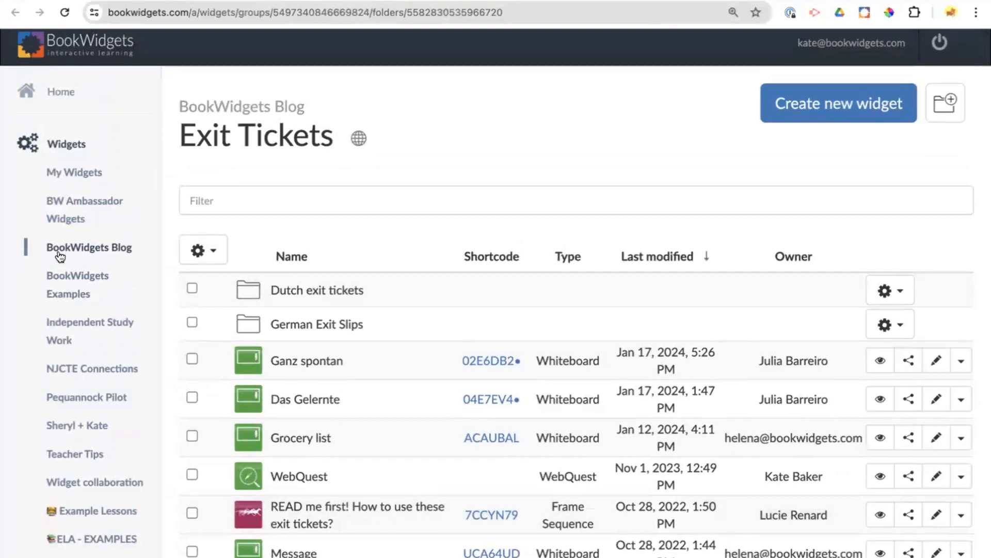
- Go to the My Groups page in the widgets section of the account
{"action": "left_click", "coordinate": [57, 98]}
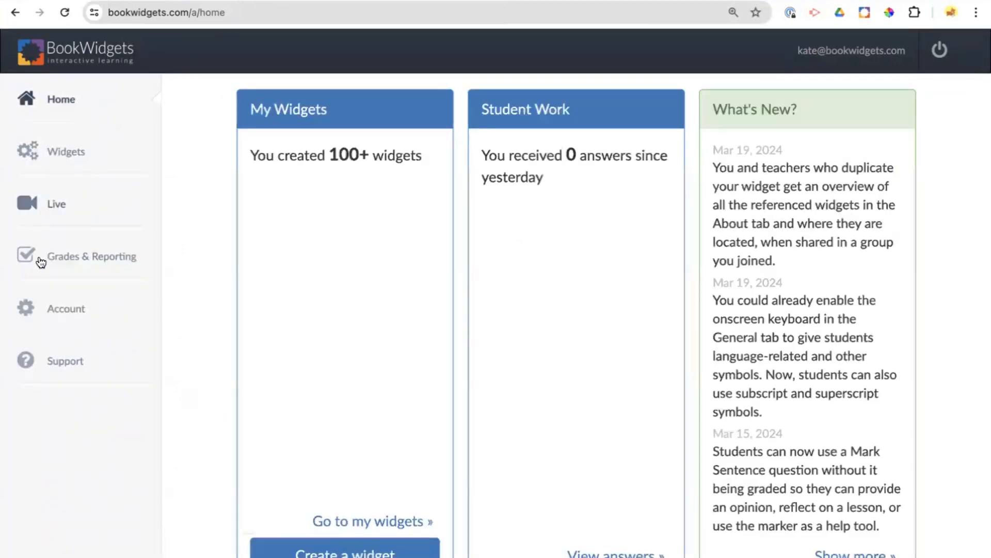
{"action": "left_click", "coordinate": [53, 153]}
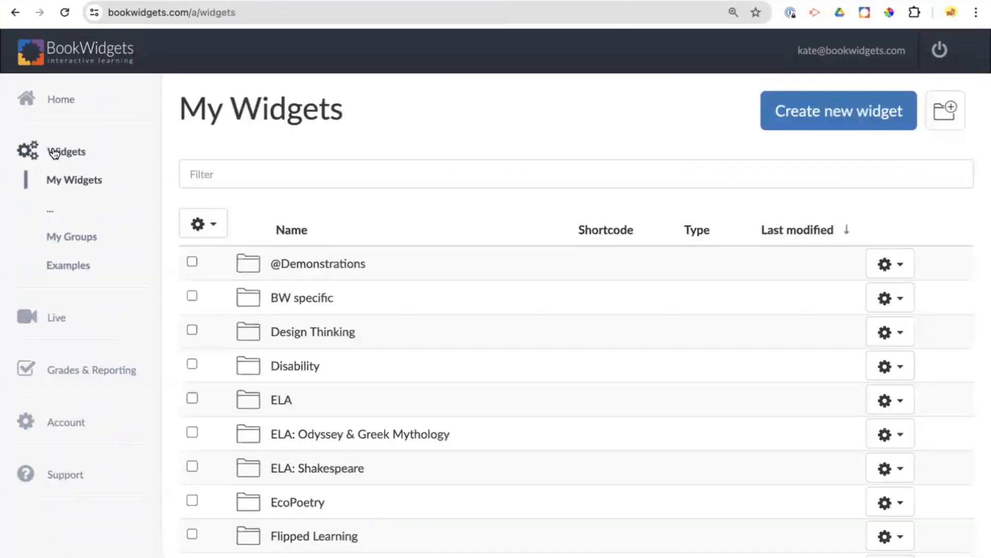
{"action": "scroll", "coordinate": [57, 258], "scroll_direction": "down", "scroll_amount": 5}
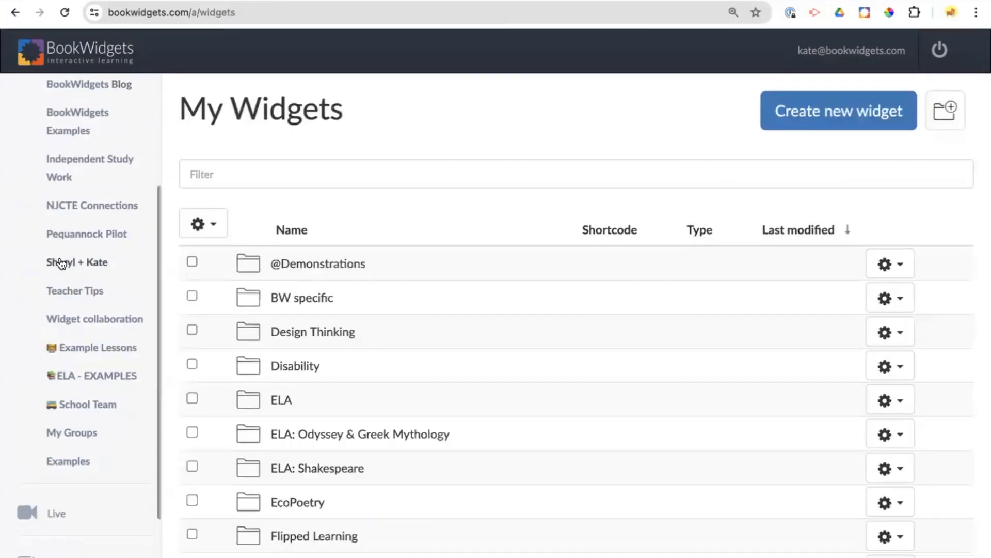
{"action": "left_click", "coordinate": [67, 329]}
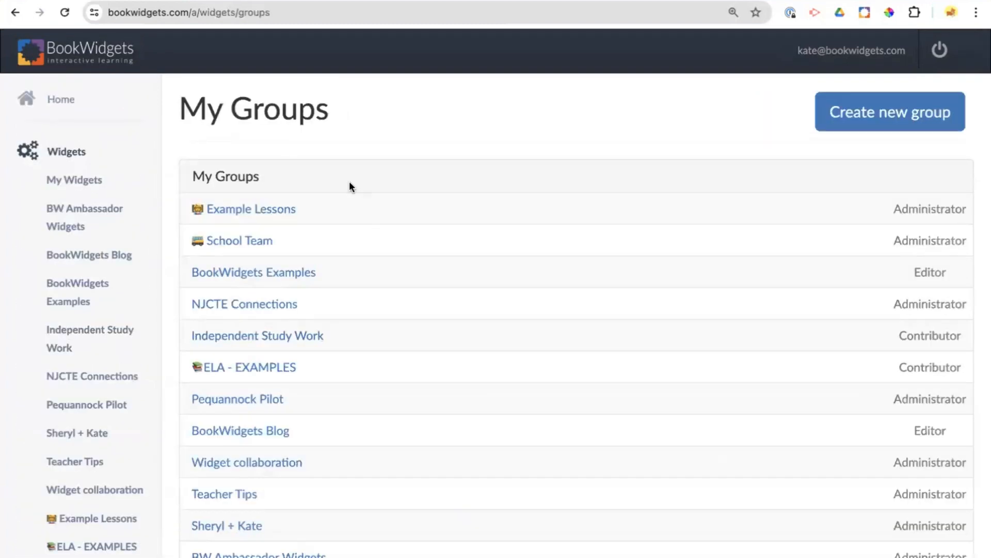
- Search the discoverable groups for "Blog"
{"action": "scroll", "coordinate": [350, 186], "scroll_direction": "down", "scroll_amount": 3}
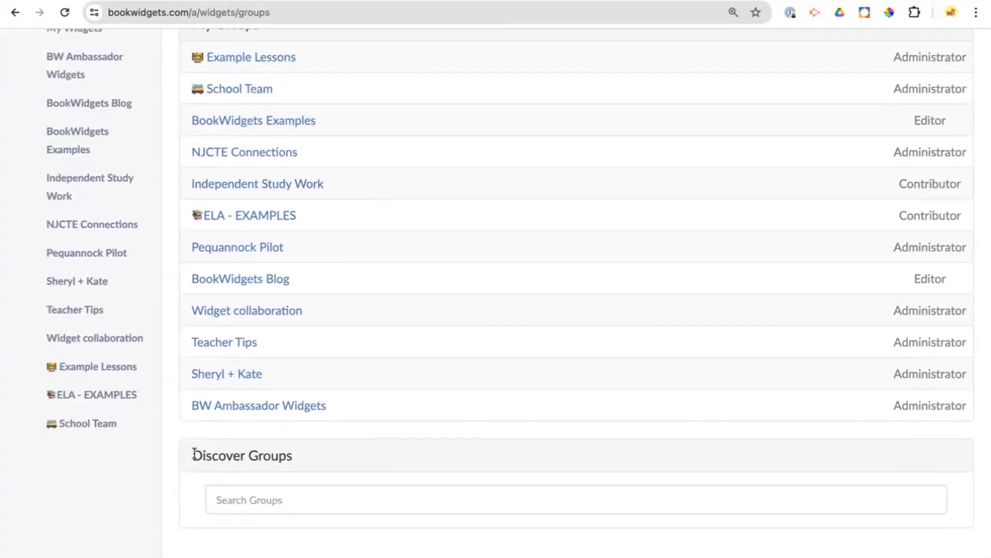
{"action": "left_click_drag", "start_coordinate": [192, 454], "coordinate": [309, 462]}
{"action": "left_click", "coordinate": [279, 491]}
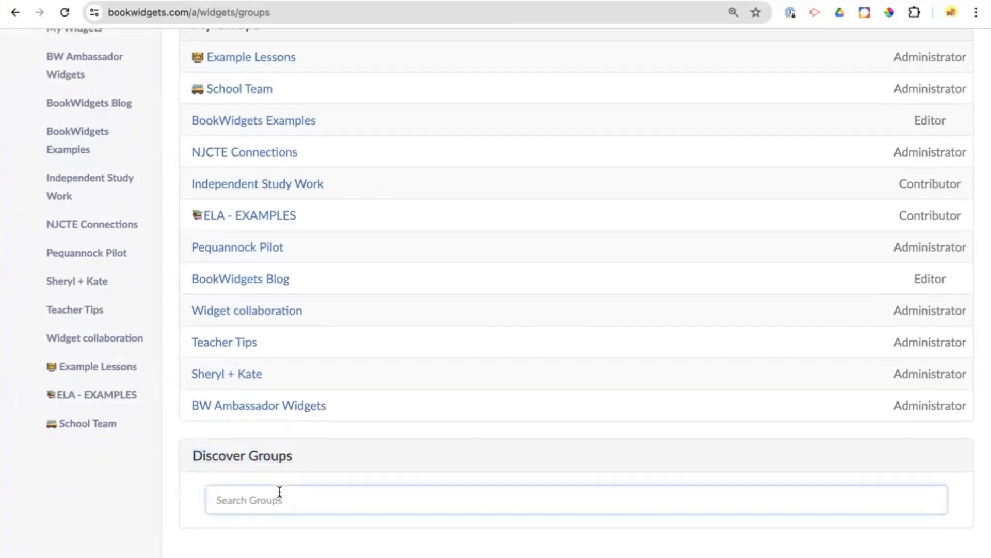
{"action": "type", "text": "Blog"}
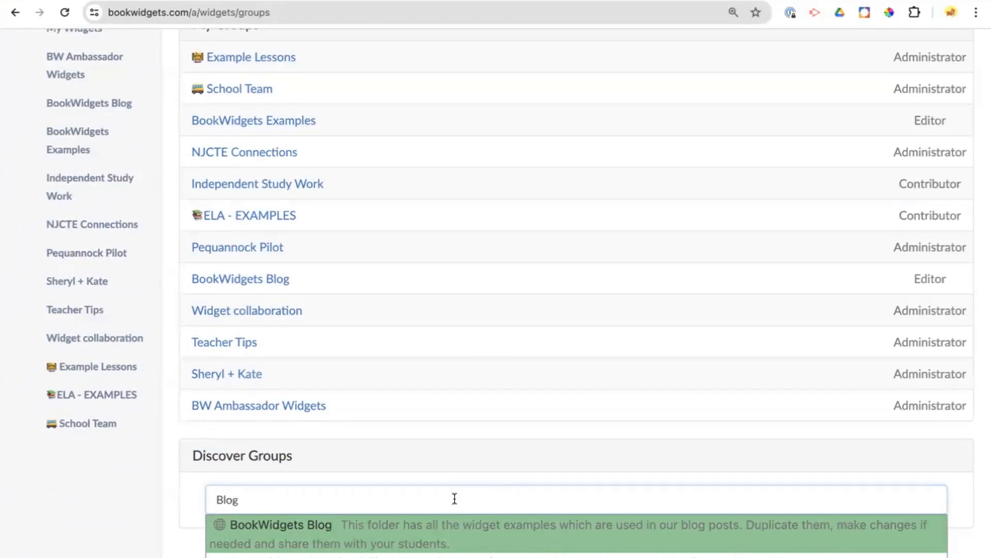
- Open the "Activities to boost conversation" folder of the BookWidgets Blog group and show more options for the "17 - Untranslatable" widget
{"action": "scroll", "coordinate": [454, 505], "scroll_direction": "up", "scroll_amount": 1}
{"action": "scroll", "coordinate": [454, 506], "scroll_direction": "up", "scroll_amount": 5}
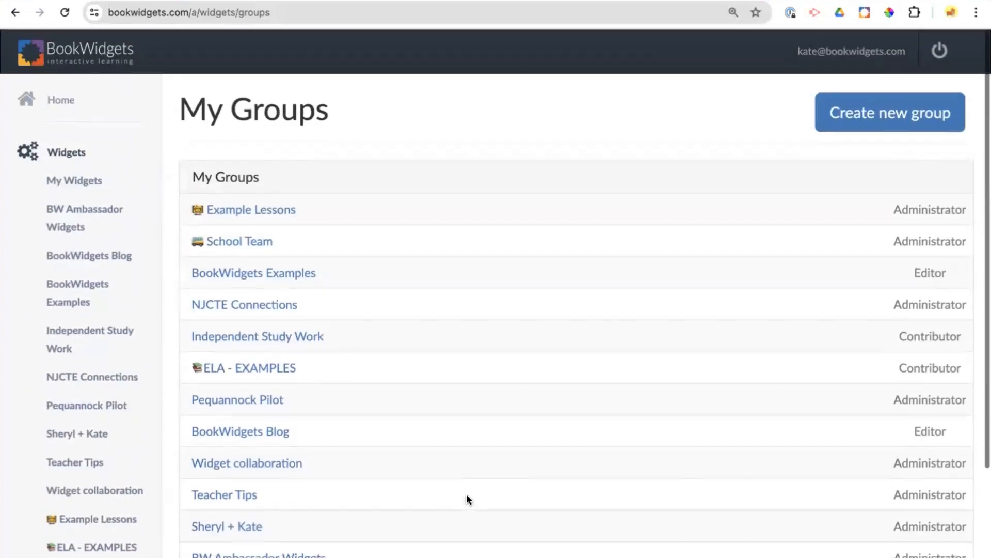
{"action": "left_click", "coordinate": [122, 256]}
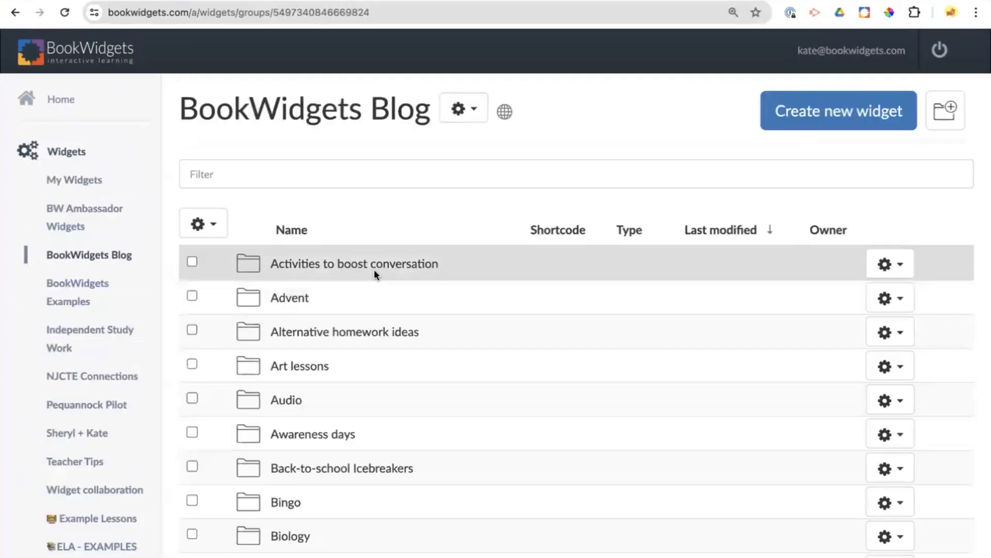
{"action": "left_click", "coordinate": [374, 268]}
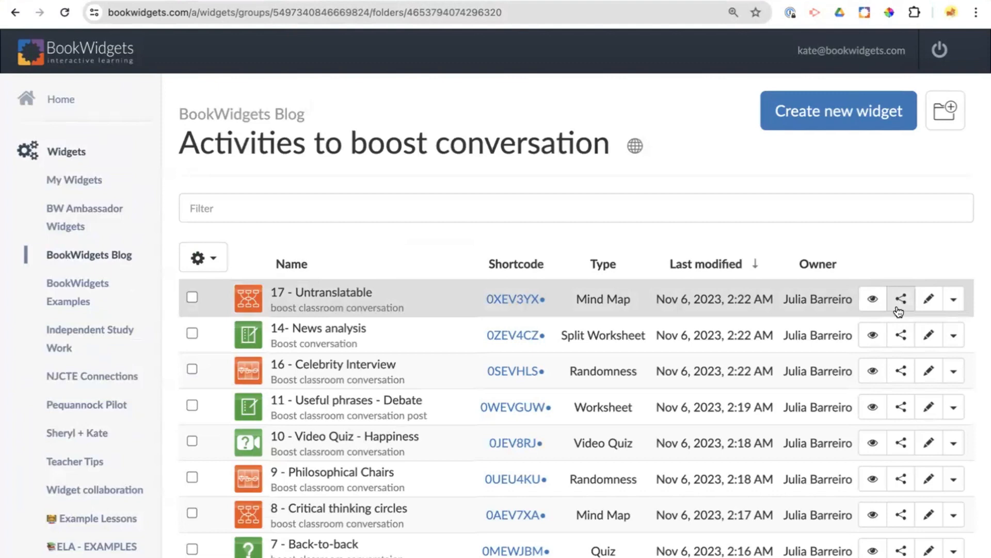
{"action": "left_click", "coordinate": [951, 307]}
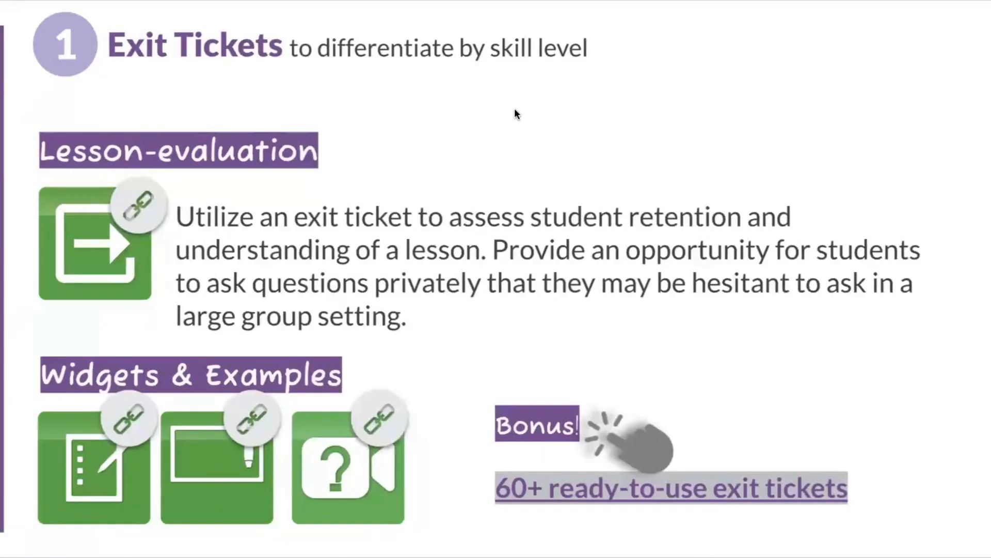
- Advance the presentation to slide 2 on Quiz, Video Quiz and (Split) Worksheet
{"action": "key", "text": "Right"}
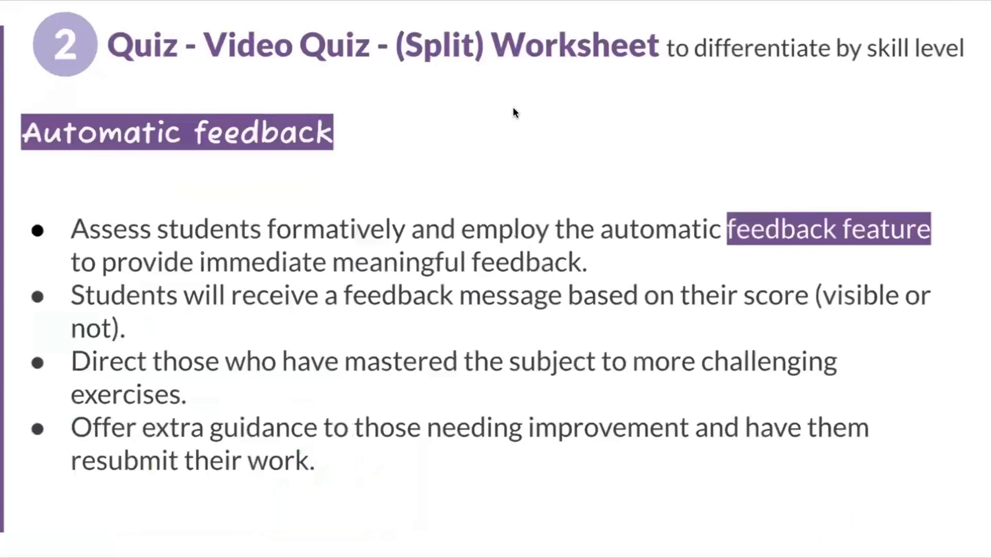
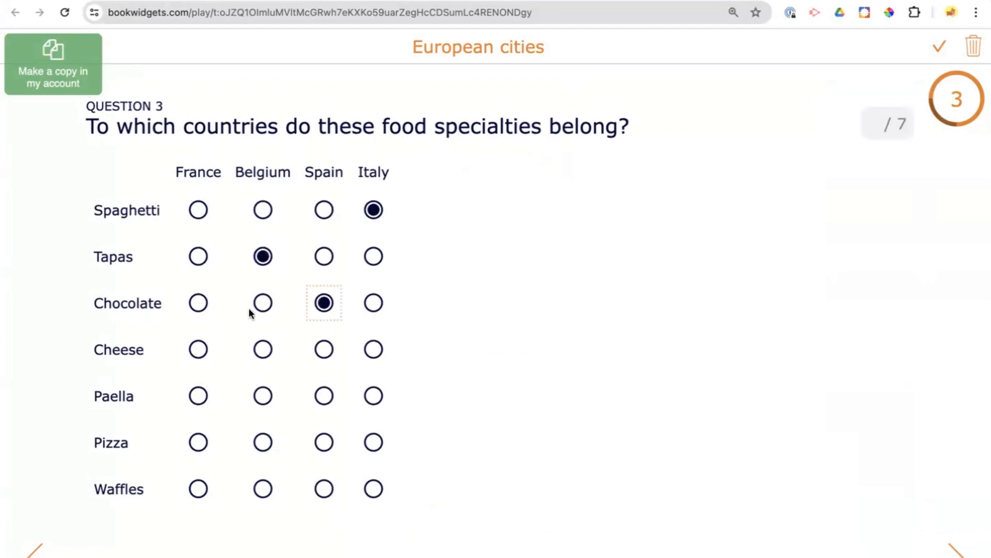
- Answer question 3 by assigning cheese and paella to Belgium, pizza to France and waffles to Spain
{"action": "left_click", "coordinate": [199, 350]}
{"action": "left_click", "coordinate": [256, 351]}
{"action": "left_click", "coordinate": [262, 394]}
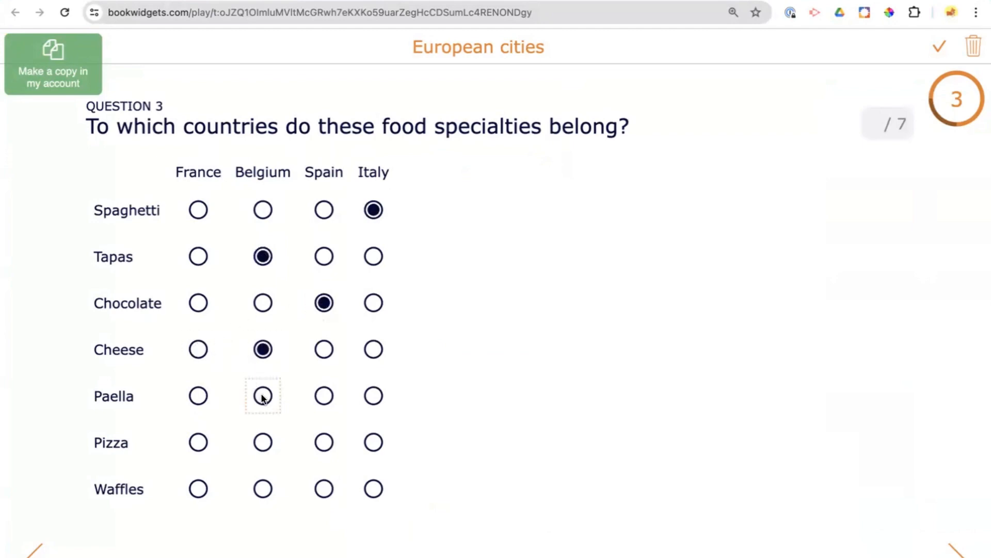
{"action": "left_click", "coordinate": [199, 442]}
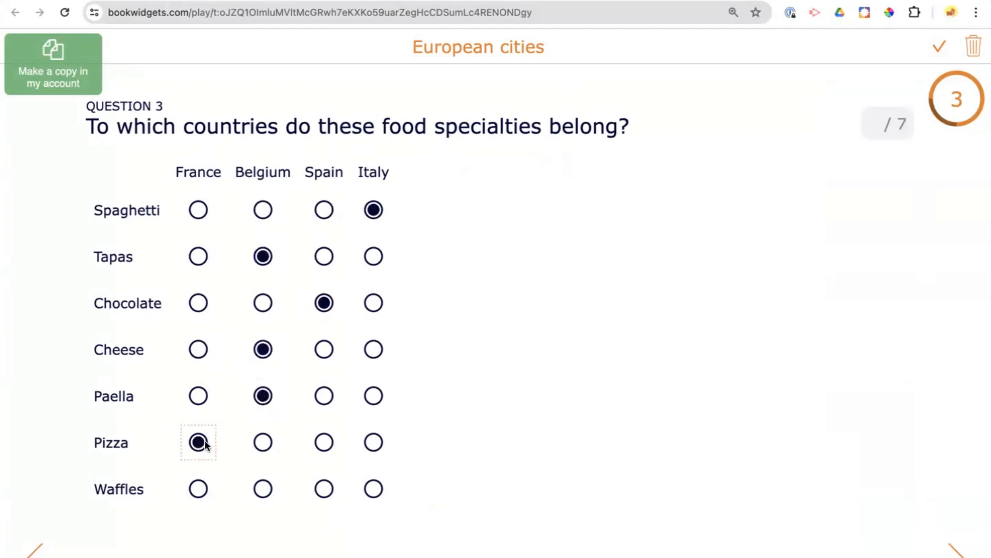
{"action": "left_click", "coordinate": [324, 488]}
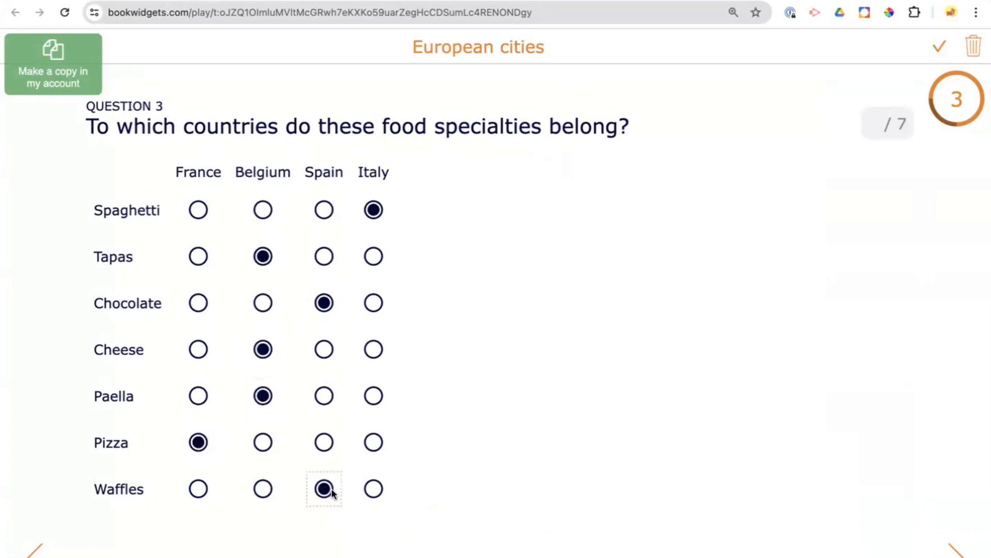
- Go to the end of the European cities quiz and show the answers with the score-based feedback
{"action": "left_click", "coordinate": [952, 551]}
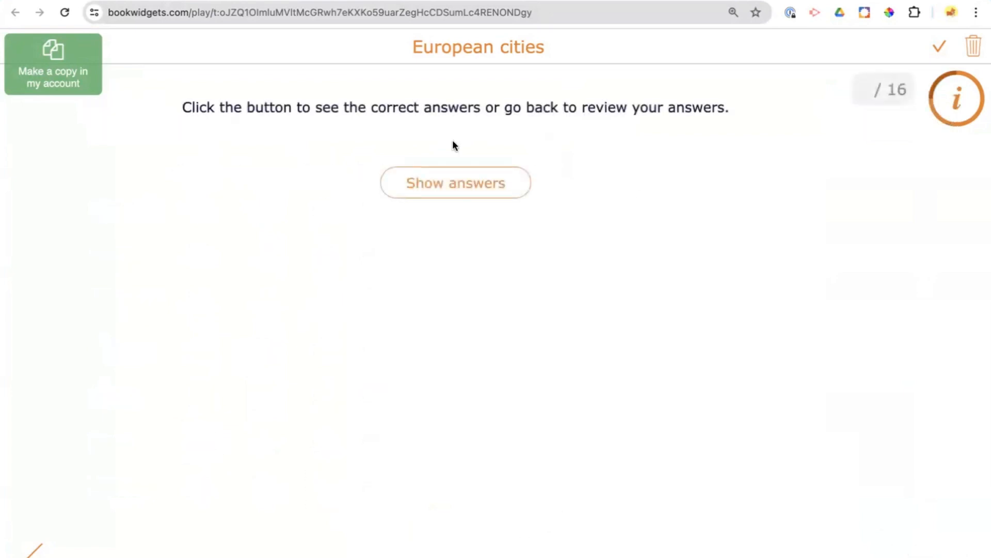
{"action": "left_click", "coordinate": [453, 194]}
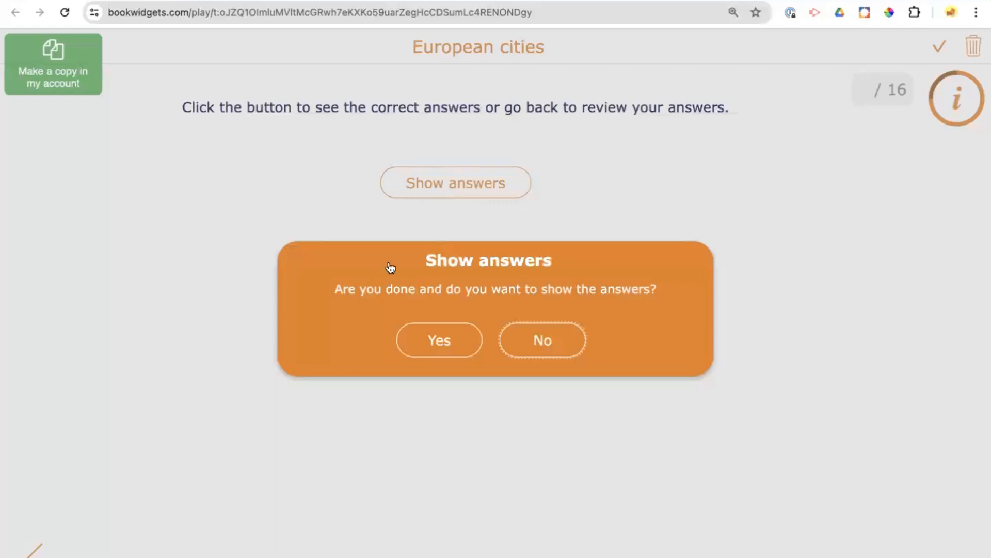
{"action": "left_click", "coordinate": [445, 354]}
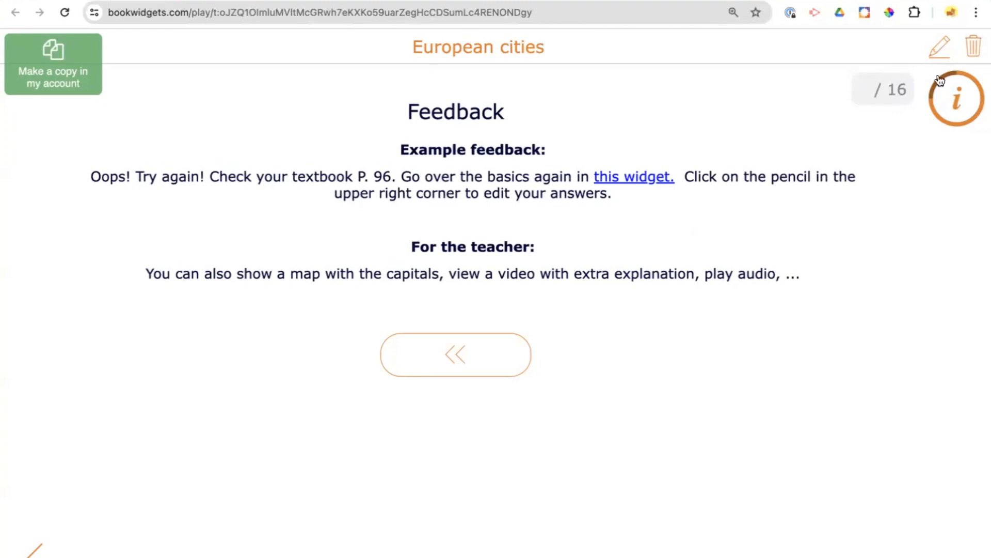
{"action": "left_click", "coordinate": [940, 47]}
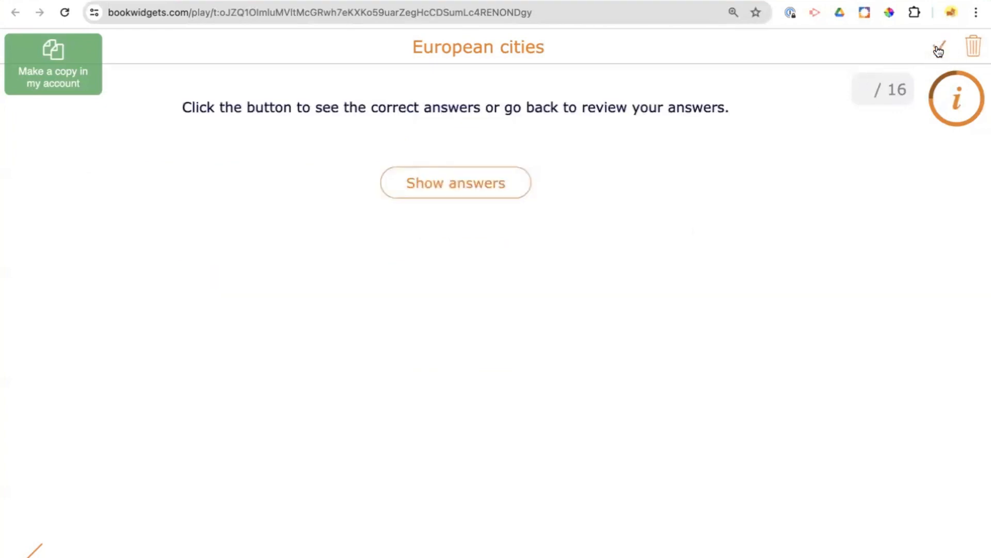
{"action": "left_click", "coordinate": [471, 187]}
{"action": "left_click", "coordinate": [438, 343]}
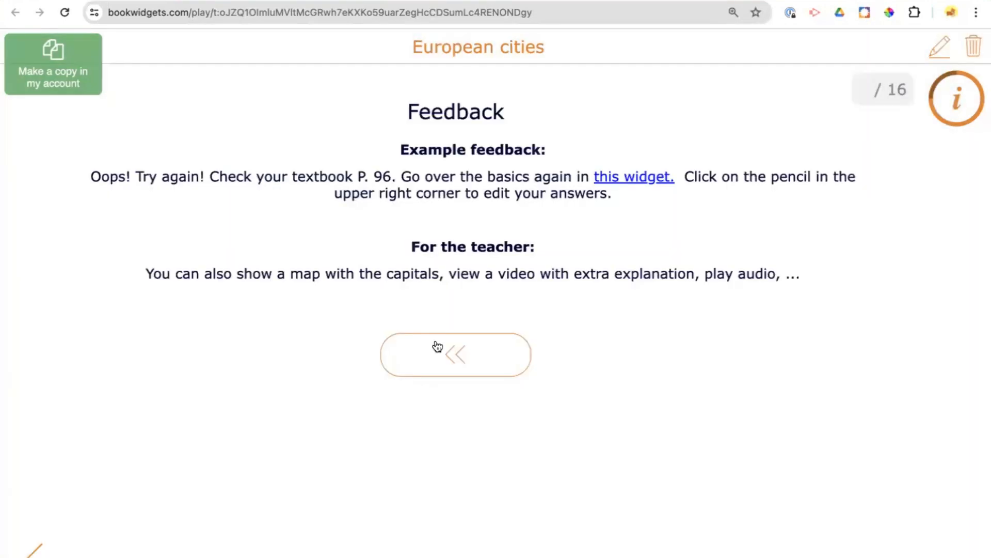
- Return to question 1 and review how the capital-city answers on the map are marked
{"action": "left_click", "coordinate": [438, 346]}
{"action": "scroll", "coordinate": [357, 283], "scroll_direction": "down", "scroll_amount": 5}
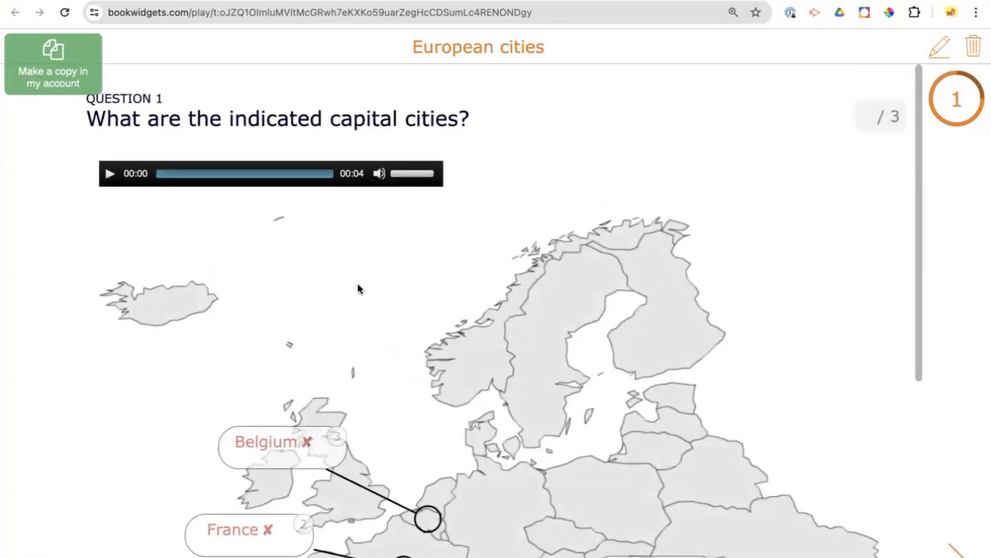
{"action": "scroll", "coordinate": [357, 283], "scroll_direction": "down", "scroll_amount": 1}
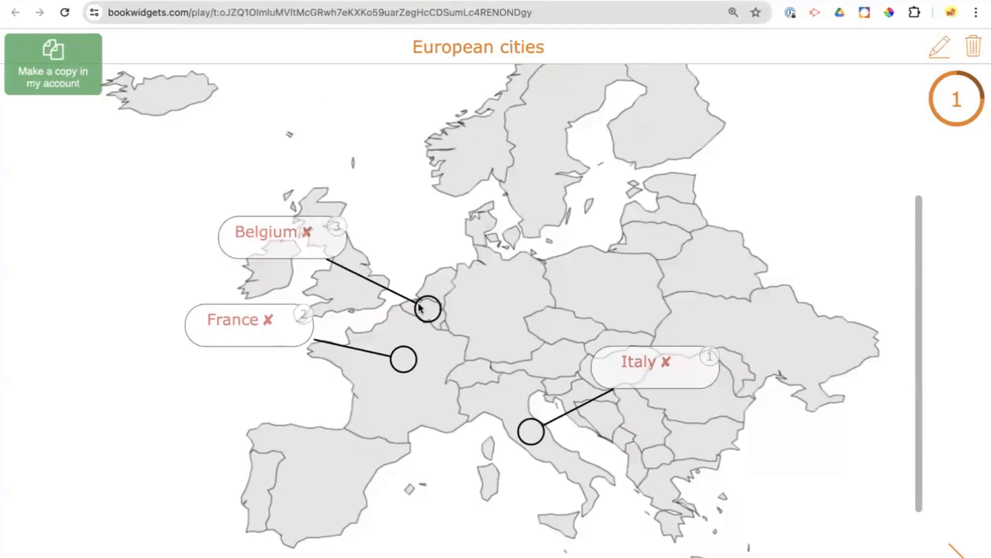
{"action": "scroll", "coordinate": [420, 307], "scroll_direction": "up", "scroll_amount": 8}
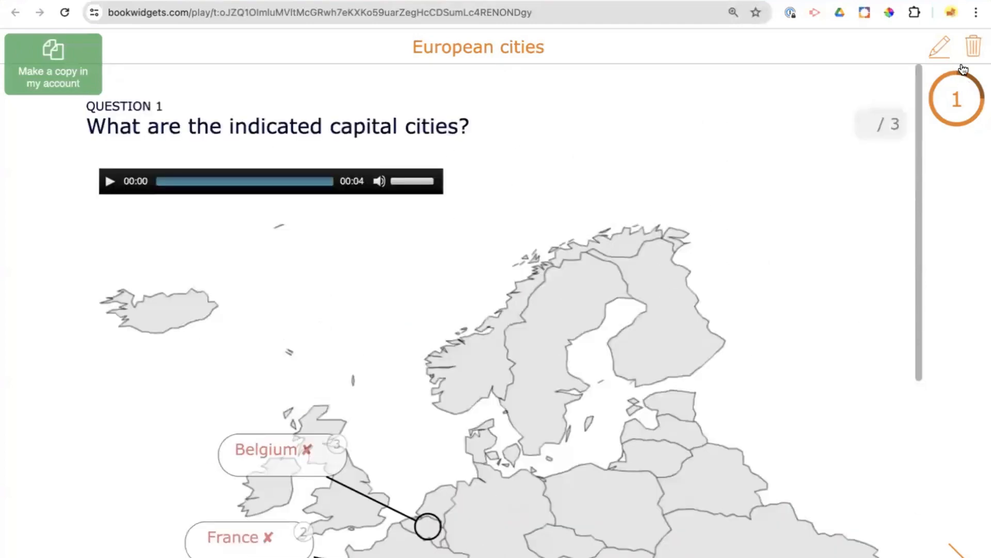
- Reopen the answers for editing and correct the map labels to Brussels, Paris and Rome
{"action": "left_click", "coordinate": [938, 50]}
{"action": "scroll", "coordinate": [546, 277], "scroll_direction": "down", "scroll_amount": 1}
{"action": "scroll", "coordinate": [543, 273], "scroll_direction": "down", "scroll_amount": 3}
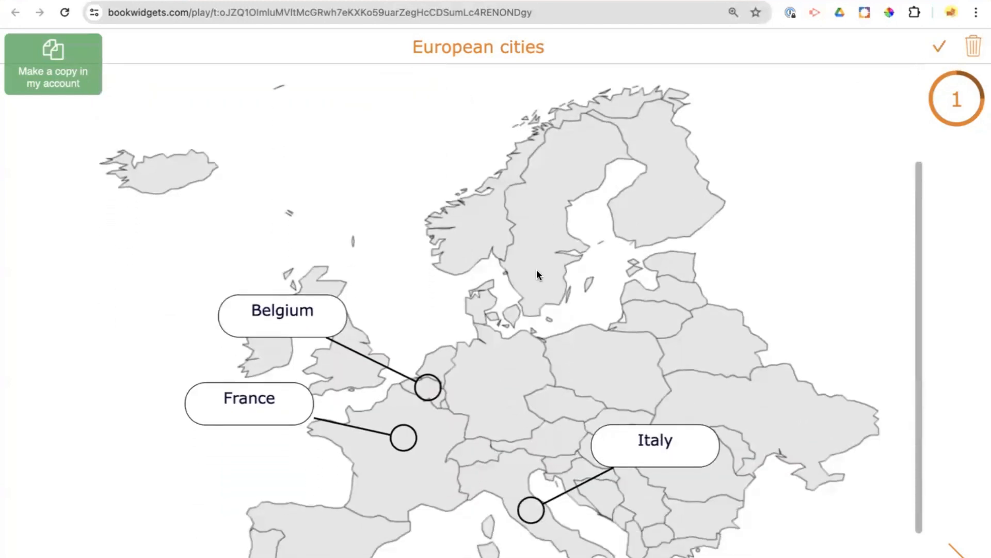
{"action": "double_click", "coordinate": [280, 306]}
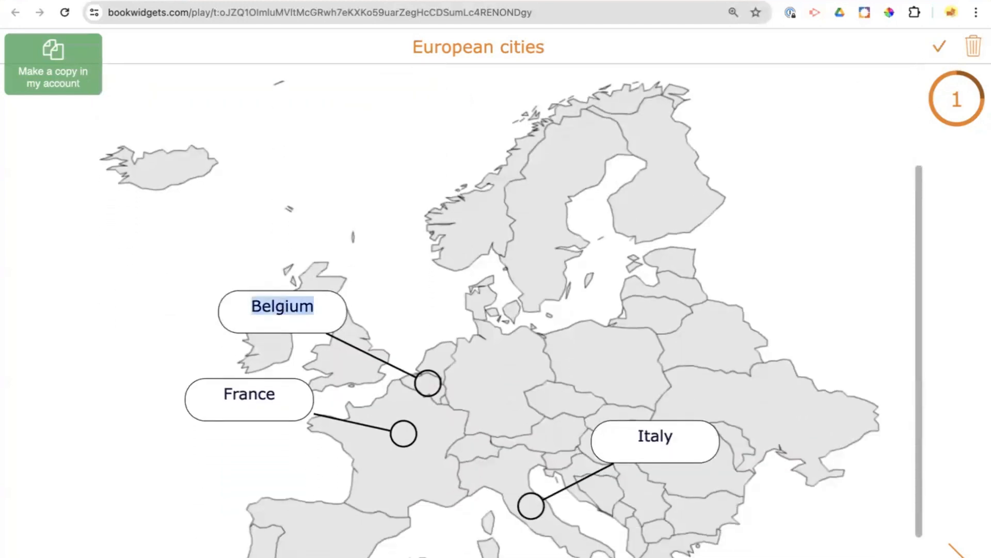
{"action": "type", "text": "Brussels"}
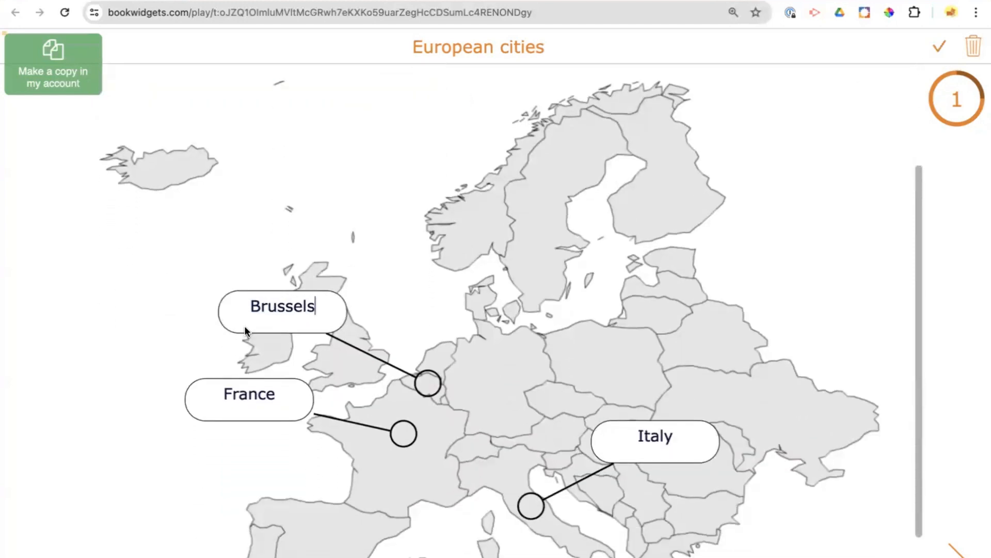
{"action": "double_click", "coordinate": [258, 394]}
{"action": "type", "text": "Paris"}
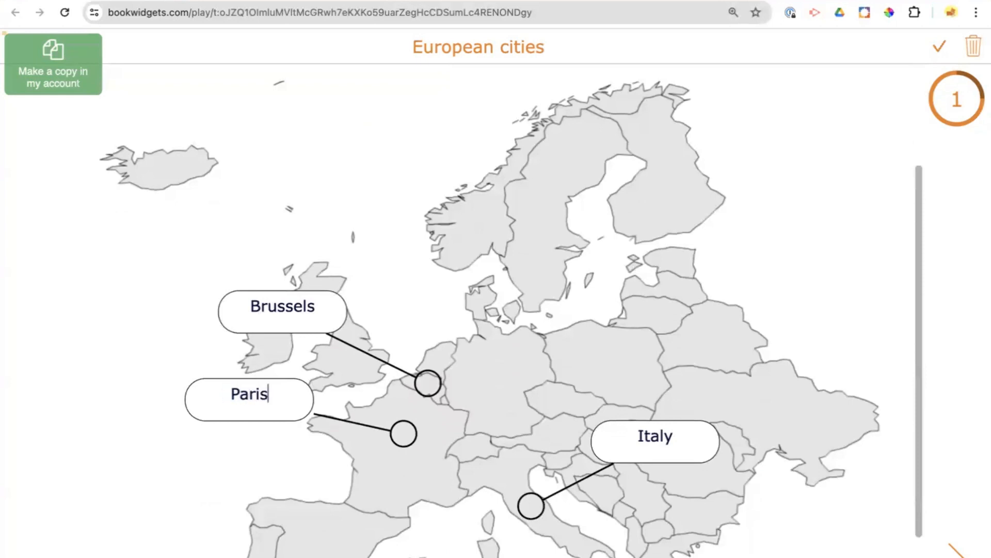
{"action": "double_click", "coordinate": [656, 436]}
{"action": "type", "text": "Rome"}
- In question 2, match London with the Tower Bridge photo and Paris with the Louvre pyramid photo
{"action": "left_click", "coordinate": [950, 551]}
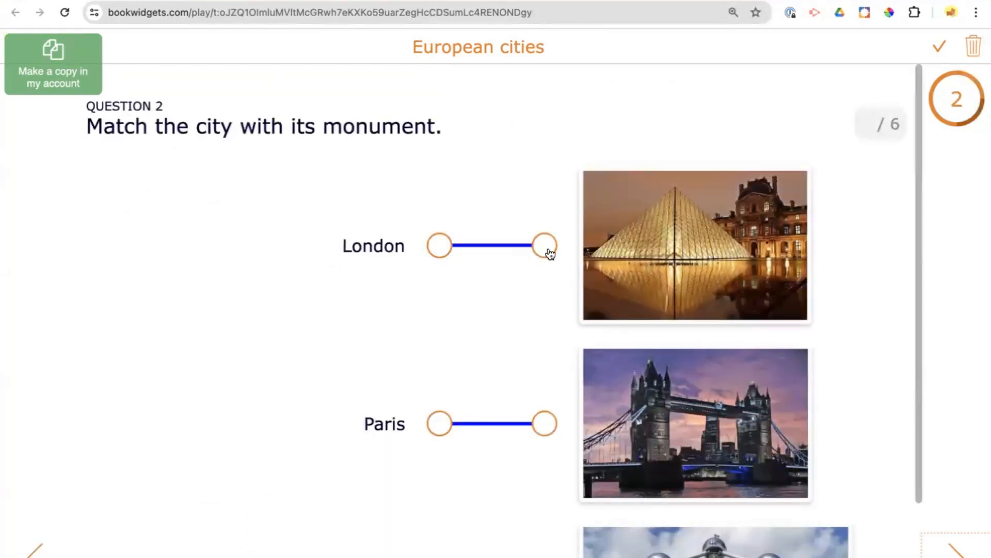
{"action": "left_click_drag", "start_coordinate": [440, 246], "coordinate": [544, 421]}
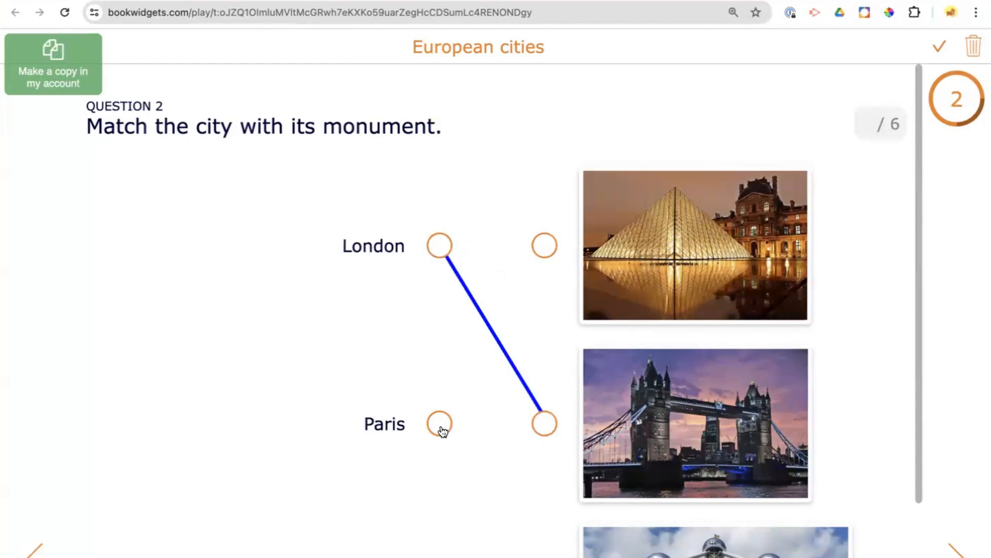
{"action": "left_click_drag", "start_coordinate": [440, 424], "coordinate": [543, 249]}
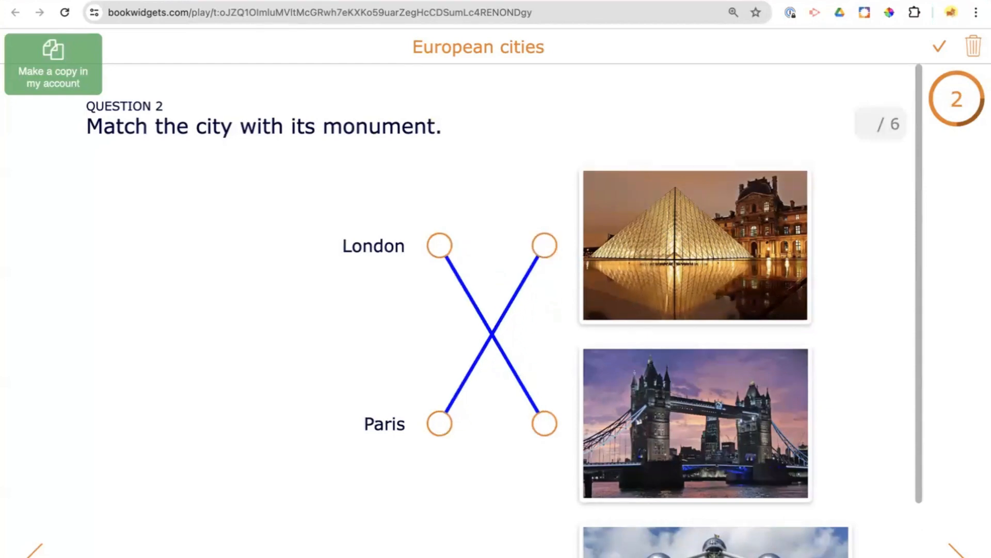
- Correct question 3: tapas and paella to Spain, chocolate and waffles to Belgium, cheese to France, pizza to Italy
{"action": "left_click", "coordinate": [956, 549]}
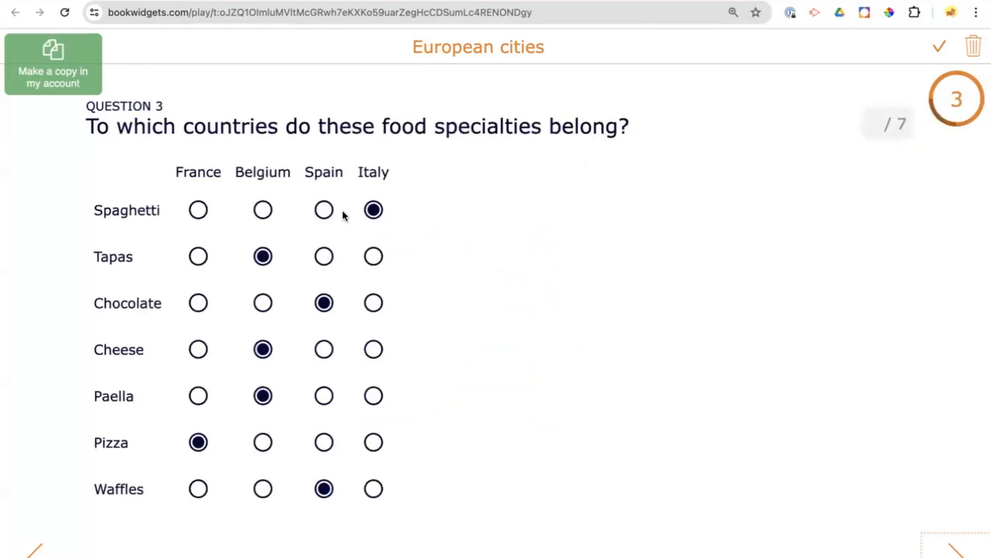
{"action": "left_click", "coordinate": [326, 259]}
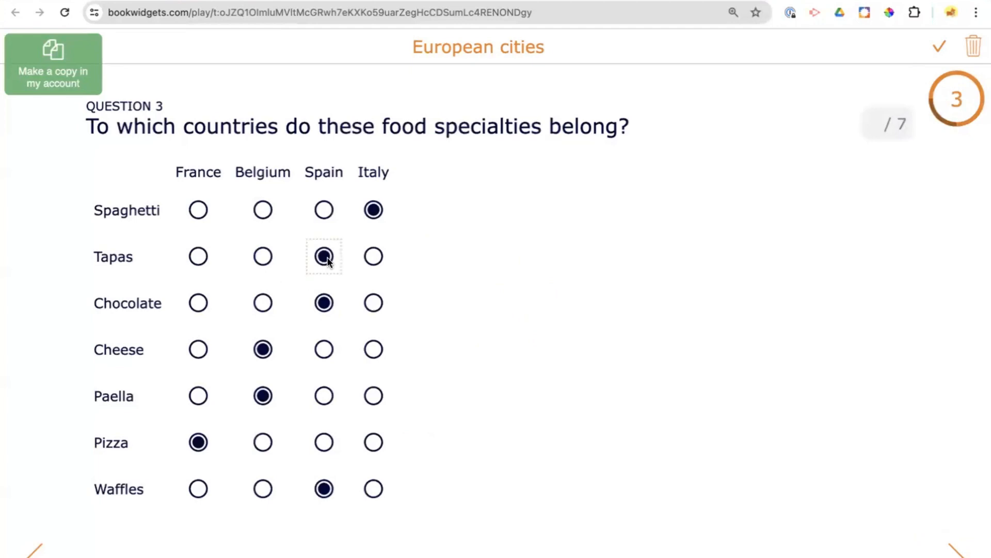
{"action": "left_click", "coordinate": [263, 304]}
{"action": "left_click", "coordinate": [200, 348]}
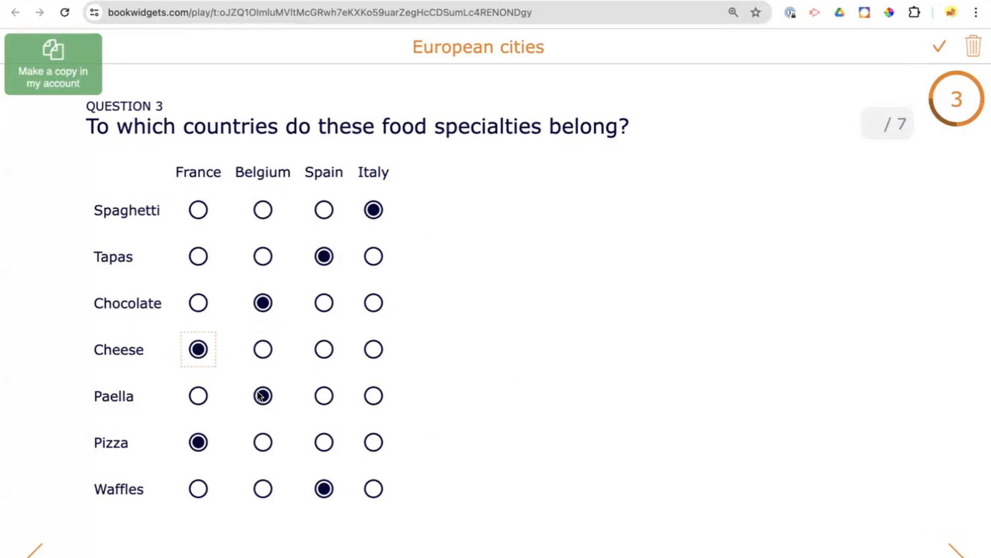
{"action": "left_click", "coordinate": [324, 397]}
{"action": "left_click", "coordinate": [372, 445]}
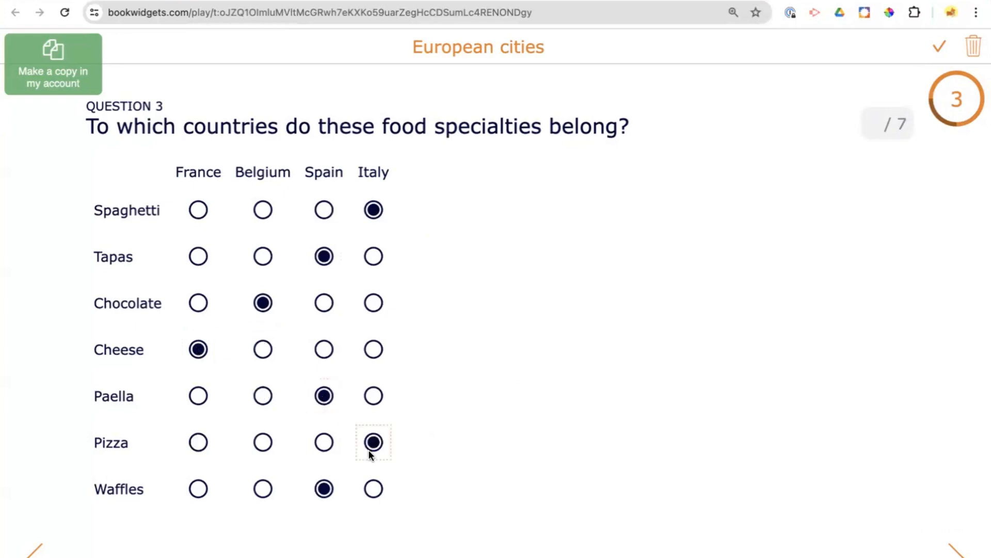
{"action": "left_click", "coordinate": [263, 488]}
- Finish the corrected European cities quiz and confirm showing the answers
{"action": "left_click", "coordinate": [957, 552]}
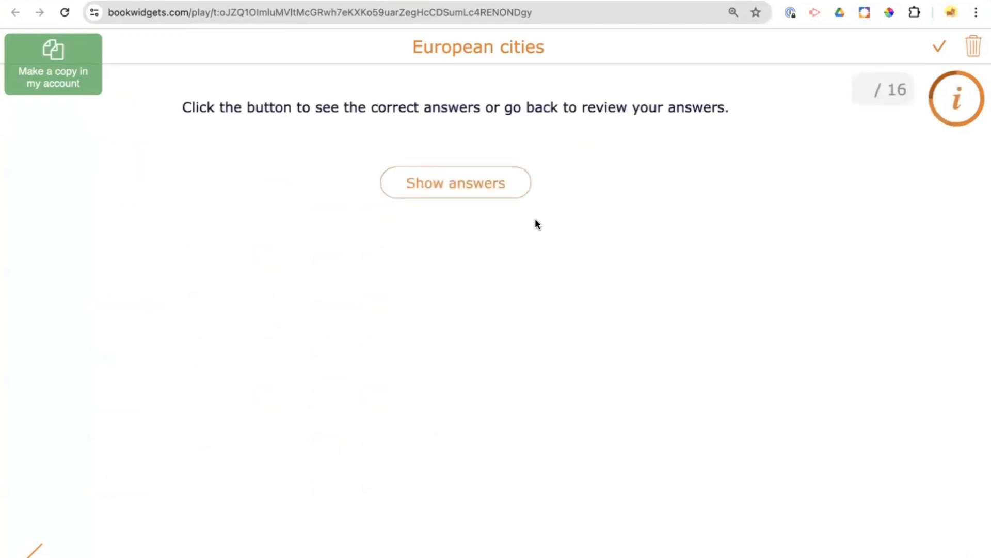
{"action": "left_click", "coordinate": [474, 194]}
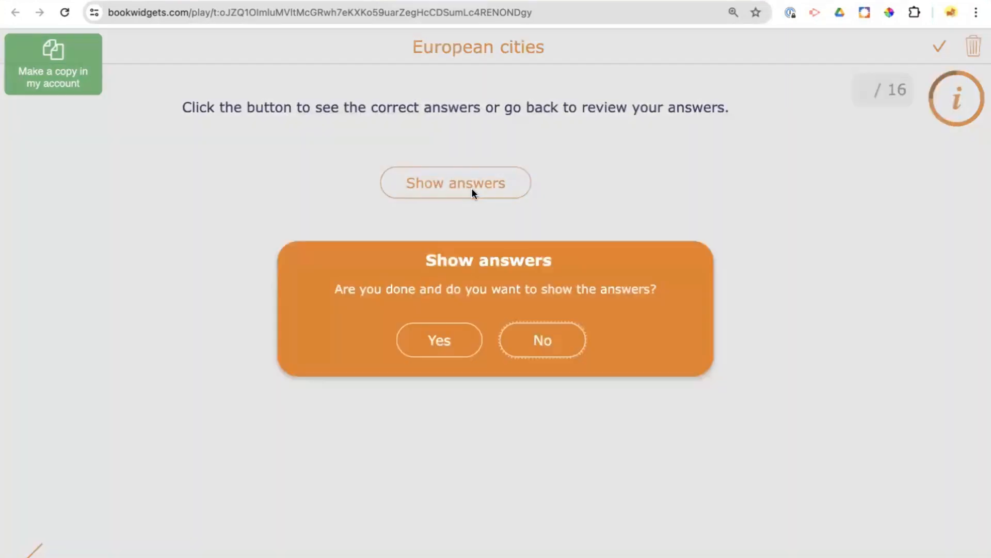
{"action": "left_click", "coordinate": [437, 342]}
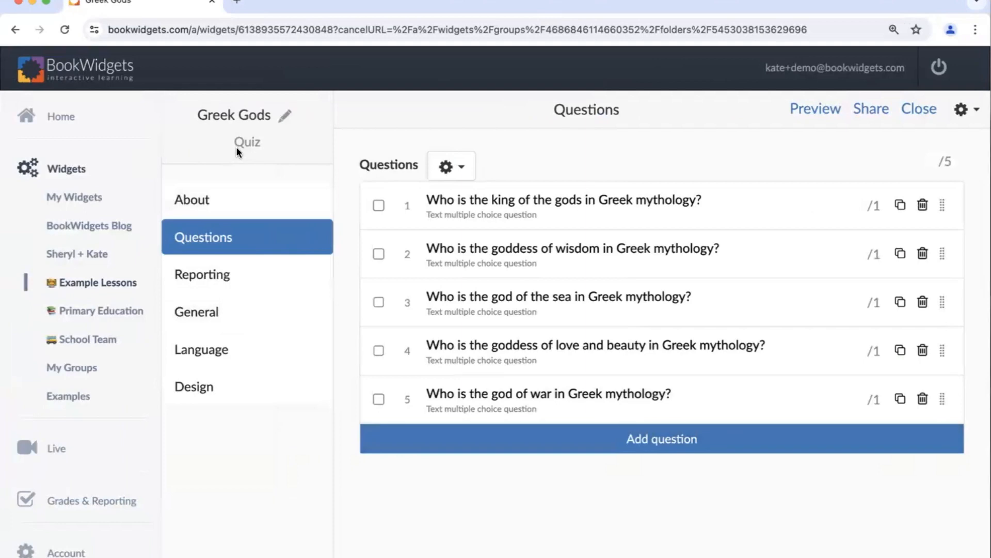
- Open the Greek Gods quiz's general settings and expand the feedback section within the correction and scoring options
{"action": "left_click", "coordinate": [200, 317]}
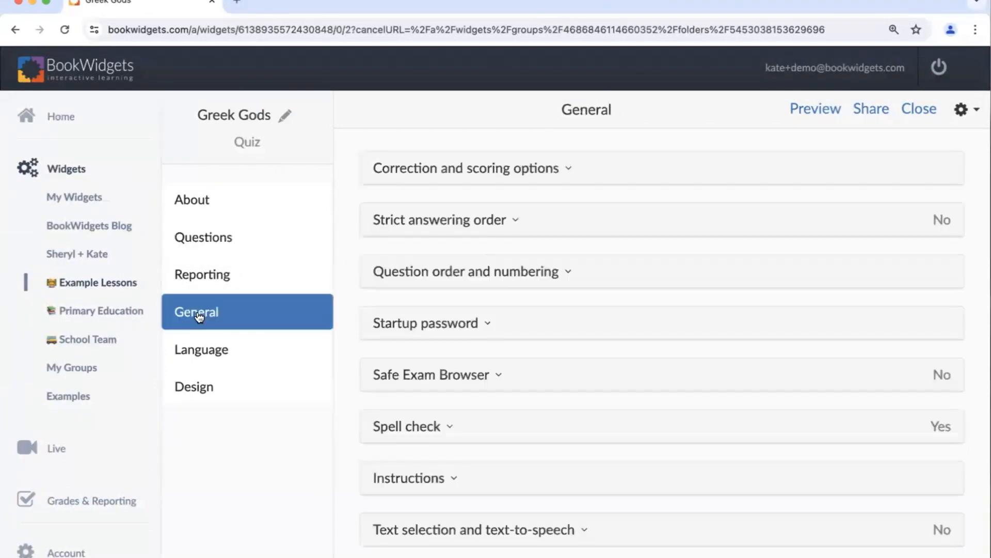
{"action": "left_click", "coordinate": [487, 174]}
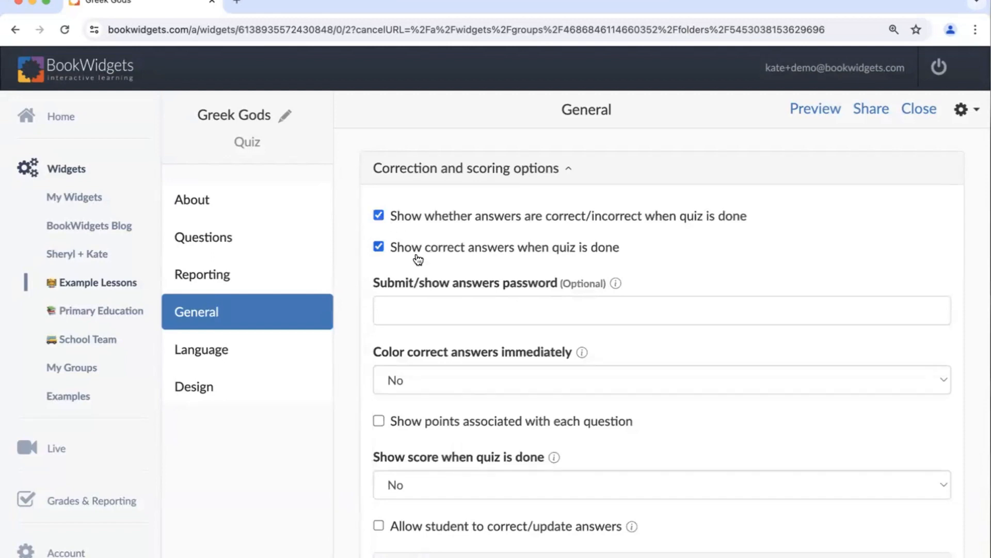
{"action": "scroll", "coordinate": [418, 260], "scroll_direction": "down", "scroll_amount": 2}
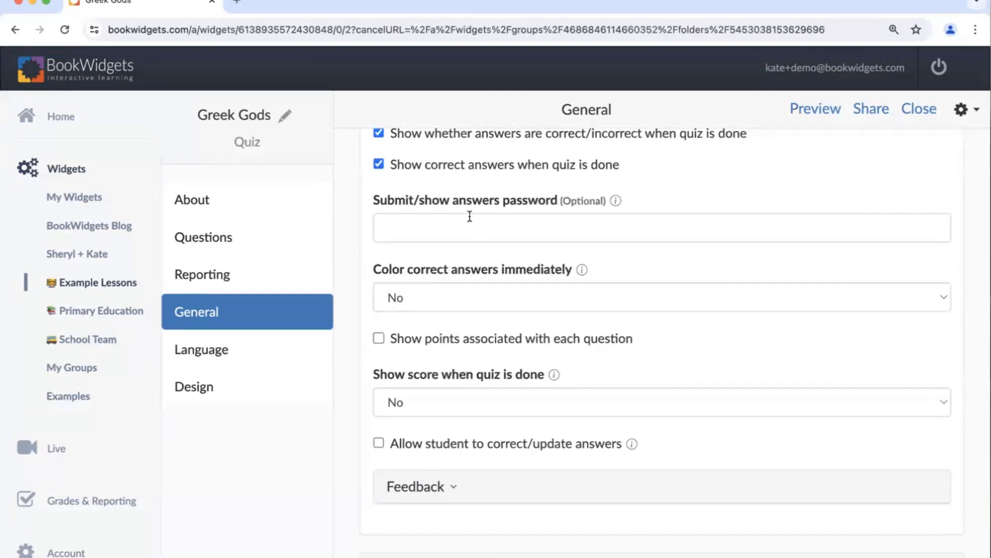
{"action": "scroll", "coordinate": [442, 351], "scroll_direction": "down", "scroll_amount": 4}
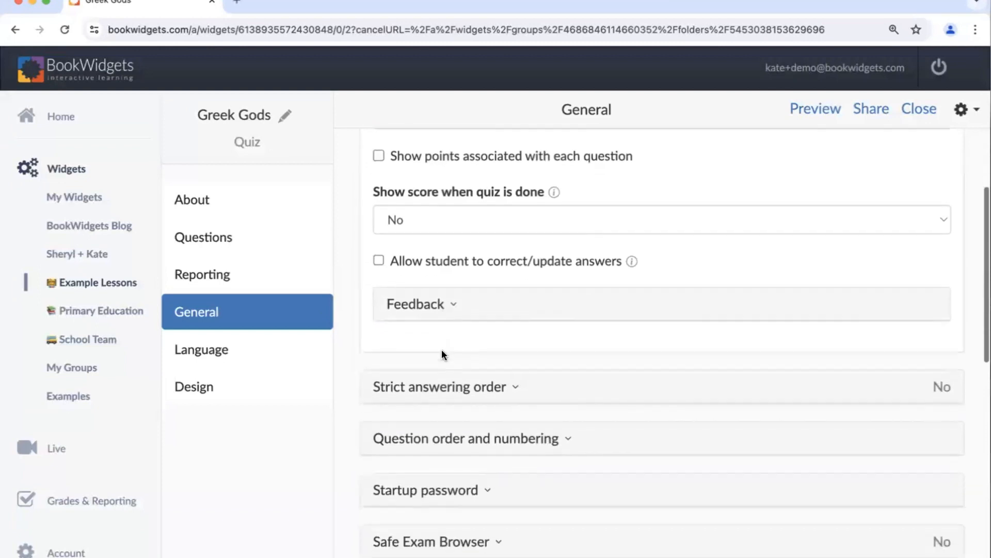
{"action": "scroll", "coordinate": [441, 352], "scroll_direction": "down", "scroll_amount": 1}
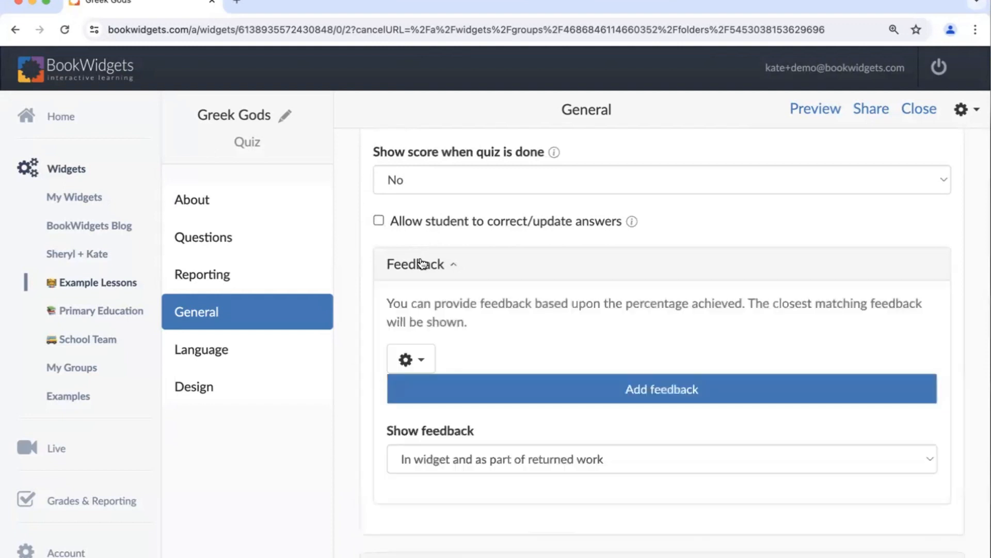
{"action": "scroll", "coordinate": [515, 304], "scroll_direction": "down", "scroll_amount": 2}
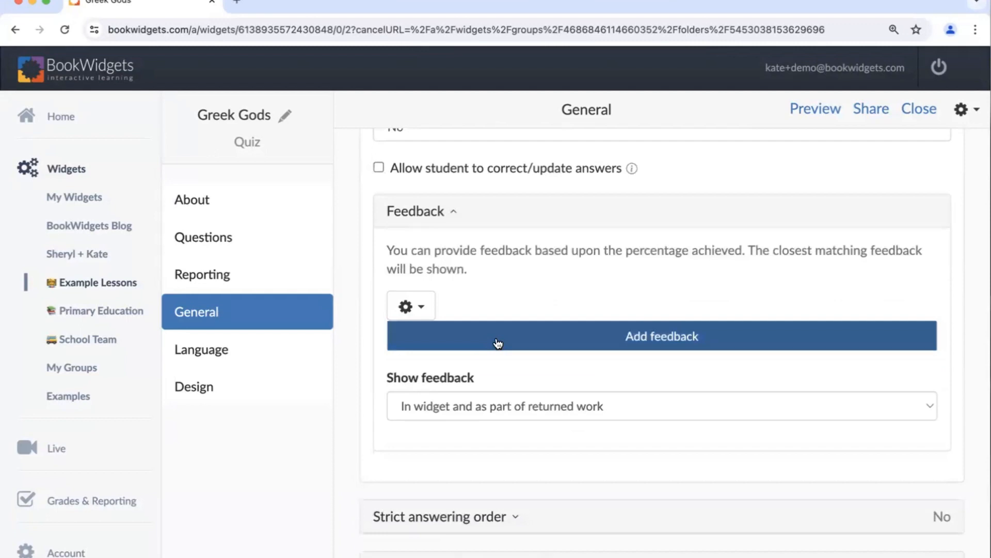
- Add a feedback entry reading "WOW!" for scores lower than or equal to 100
{"action": "left_click", "coordinate": [499, 343]}
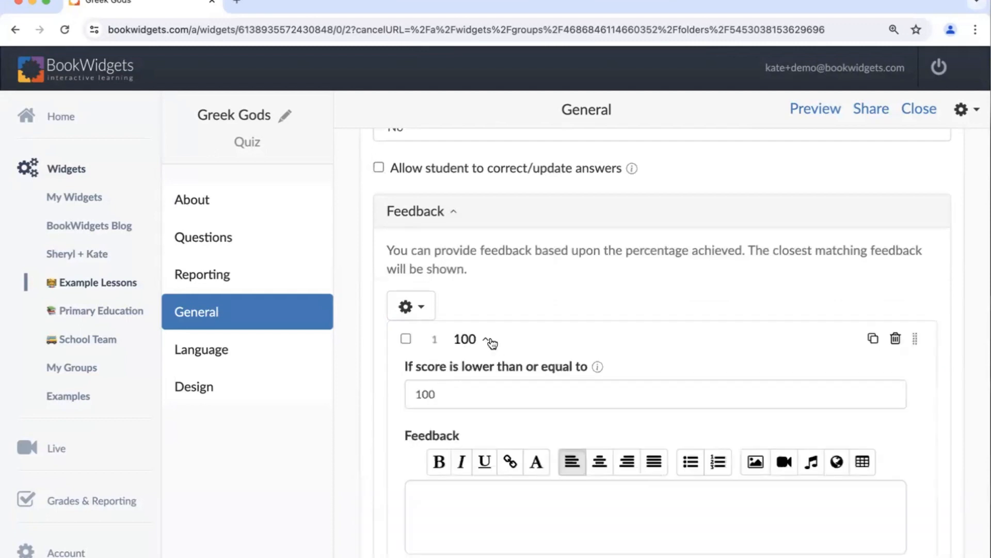
{"action": "scroll", "coordinate": [492, 342], "scroll_direction": "down", "scroll_amount": 2}
{"action": "left_click", "coordinate": [413, 442]}
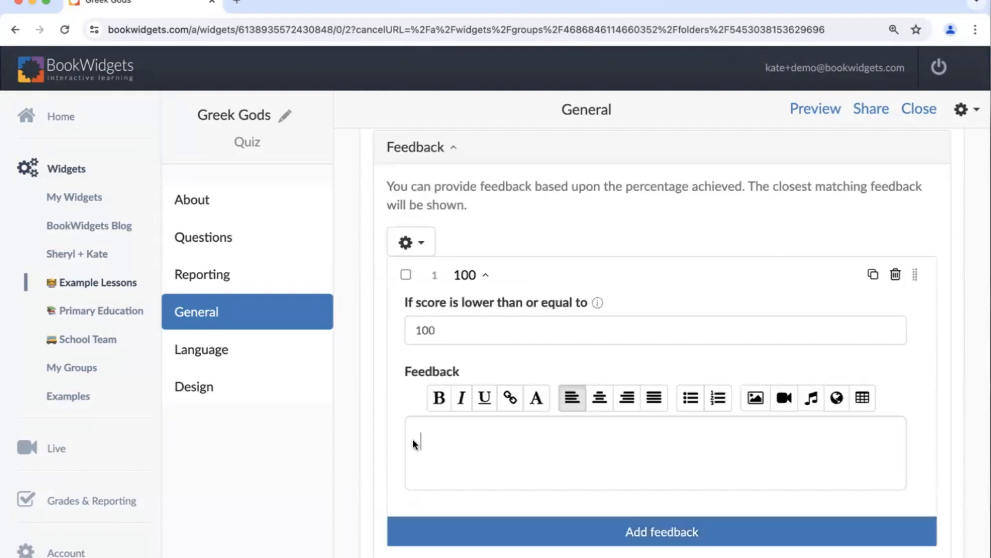
{"action": "type", "text": "WOW!"}
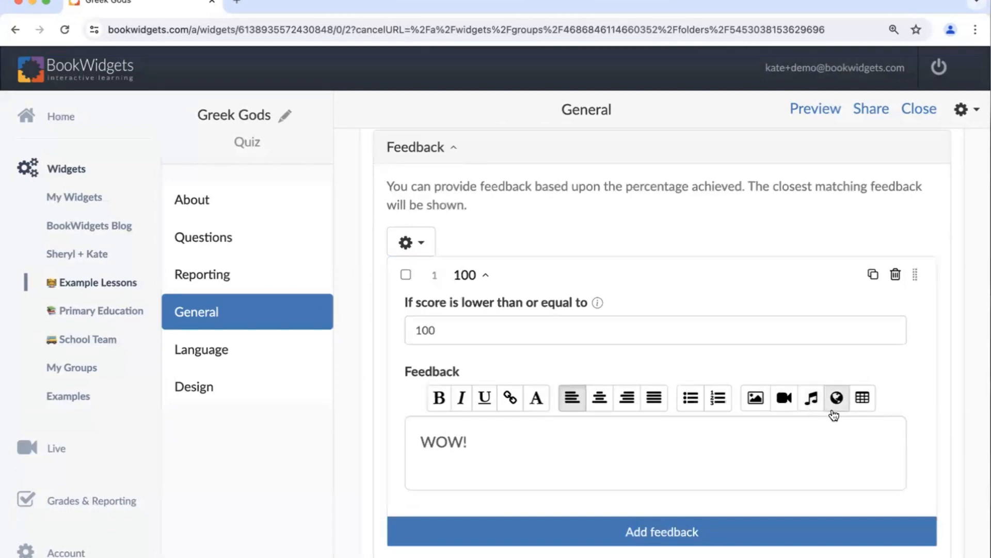
- Add a second feedback entry reading "Good job!" for scores lower than or equal to 90
{"action": "scroll", "coordinate": [685, 433], "scroll_direction": "down", "scroll_amount": 3}
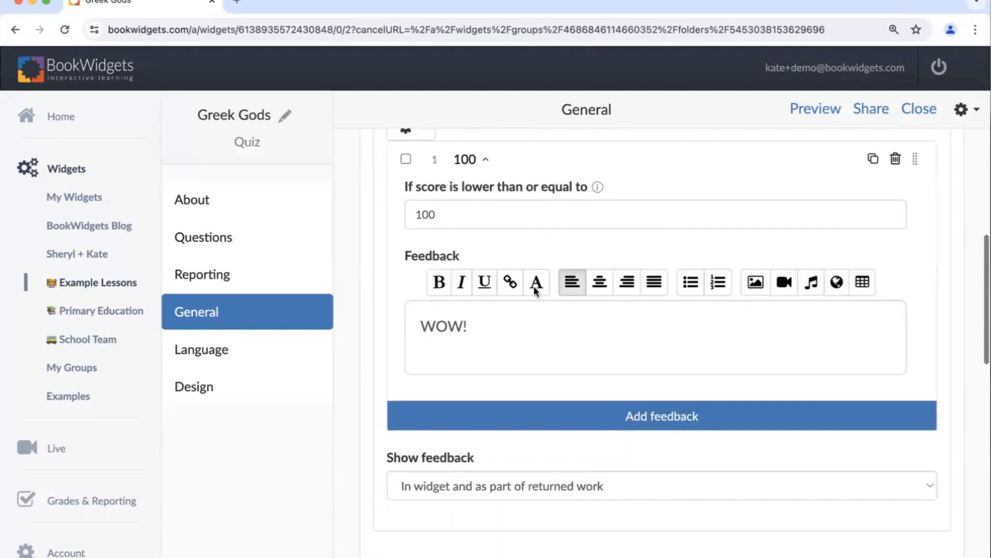
{"action": "left_click", "coordinate": [503, 420]}
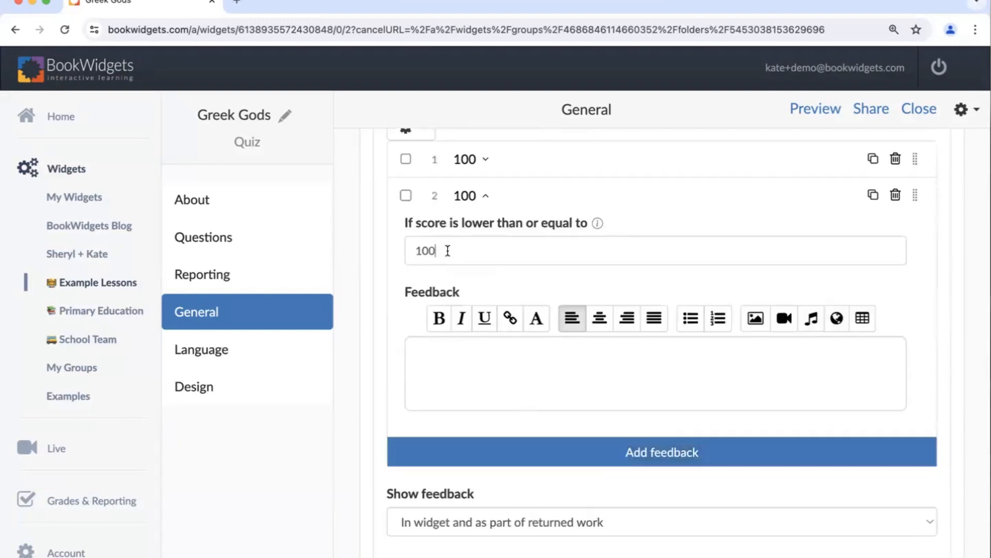
{"action": "left_click_drag", "start_coordinate": [439, 250], "coordinate": [376, 249]}
{"action": "type", "text": "90"}
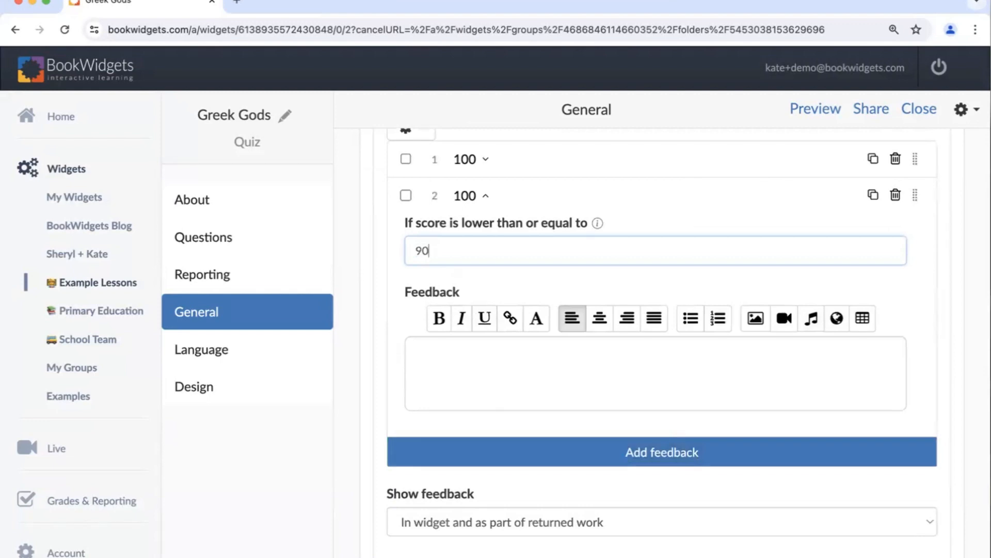
{"action": "key", "text": "BackSpace"}
{"action": "key", "text": "BackSpace"}
{"action": "type", "text": "90"}
{"action": "left_click", "coordinate": [577, 362]}
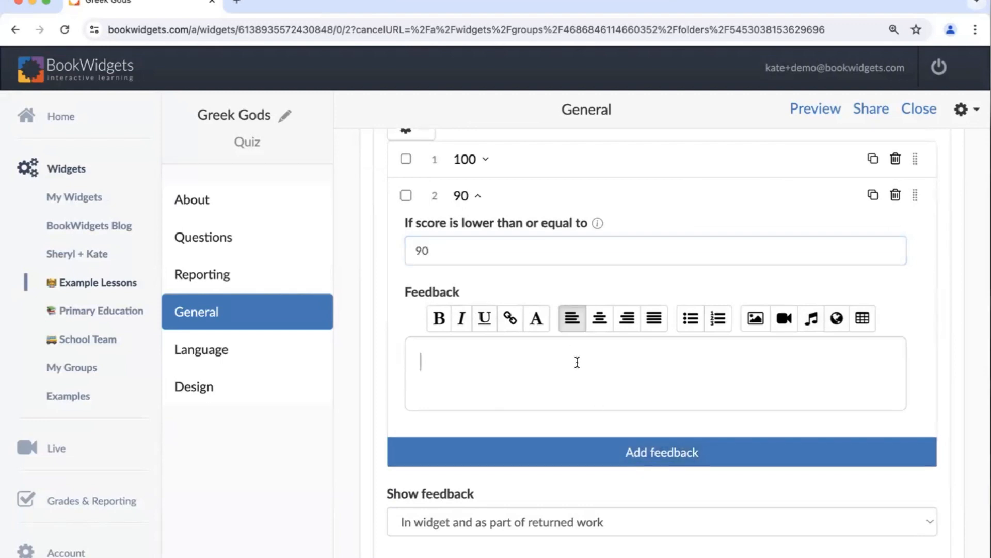
{"action": "type", "text": "Good job!"}
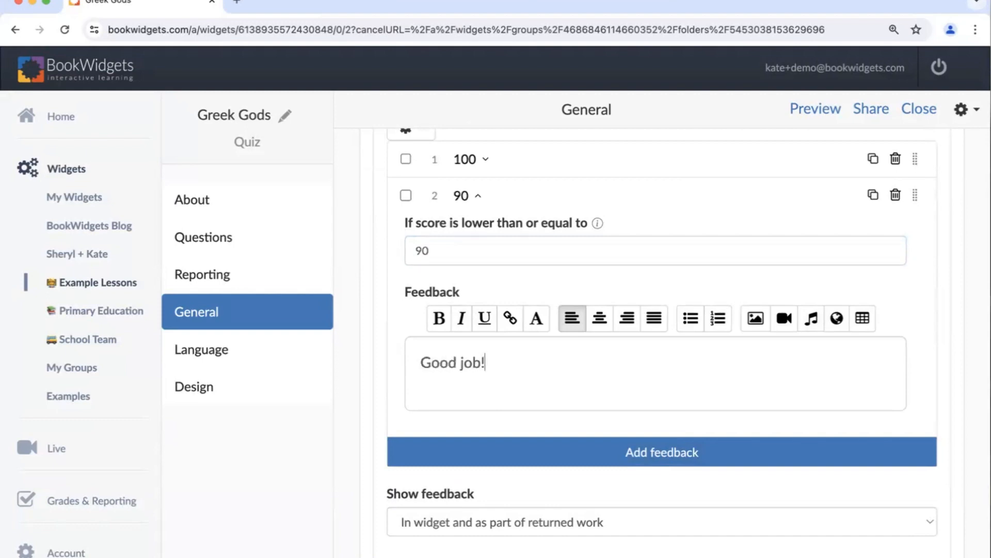
- Add a third feedback entry reading "Good Job!" for scores lower than or equal to 70
{"action": "left_click", "coordinate": [658, 461]}
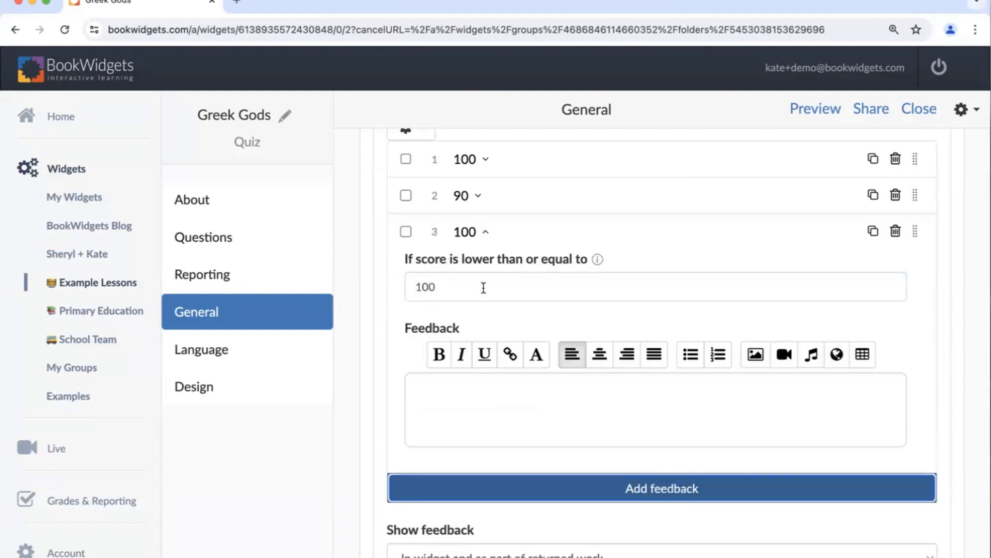
{"action": "left_click_drag", "start_coordinate": [467, 290], "coordinate": [407, 290]}
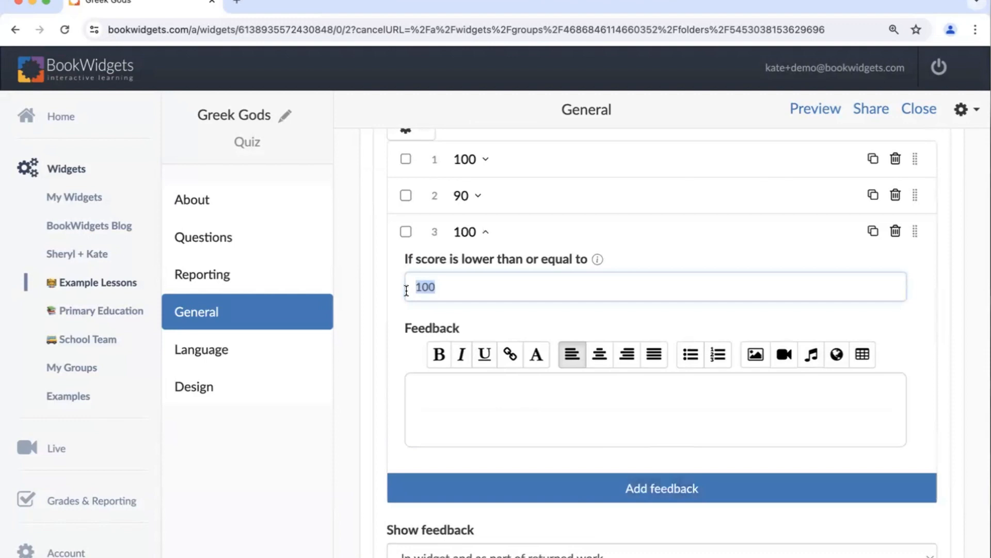
{"action": "type", "text": "70"}
{"action": "left_click", "coordinate": [444, 398]}
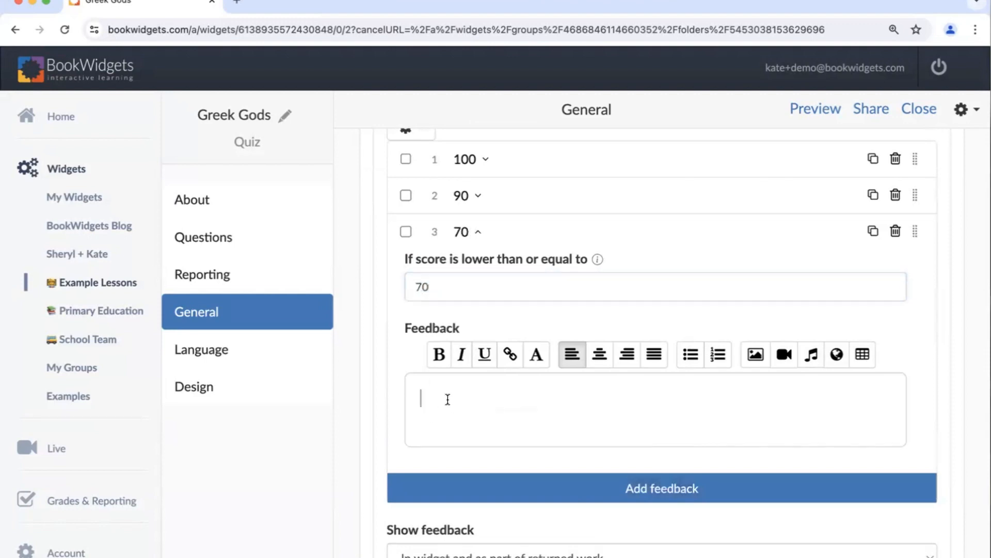
{"action": "type", "text": "Good Job!"}
- Add a fourth feedback entry reading "Keep Working" for scores lower than or equal to 50
{"action": "left_click", "coordinate": [550, 490]}
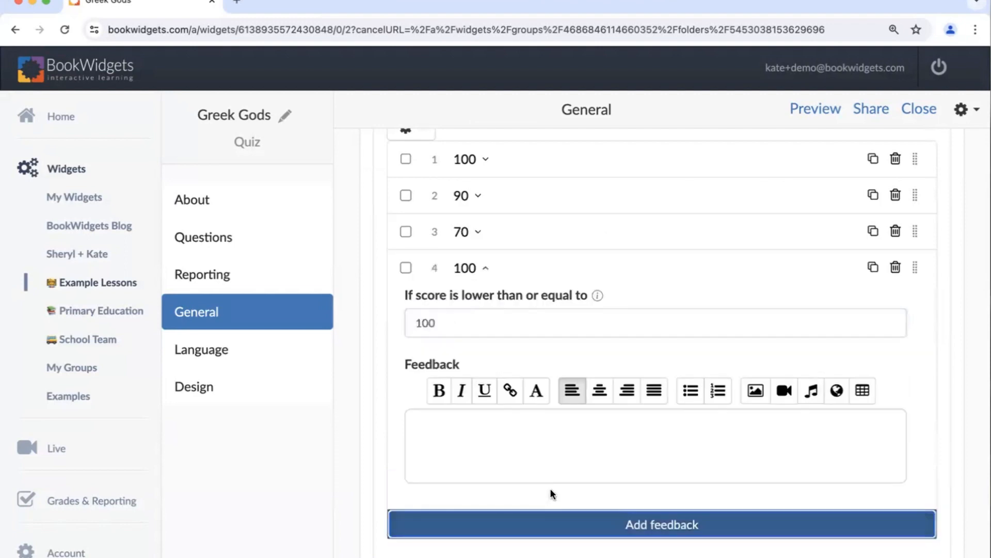
{"action": "left_click_drag", "start_coordinate": [456, 323], "coordinate": [392, 328]}
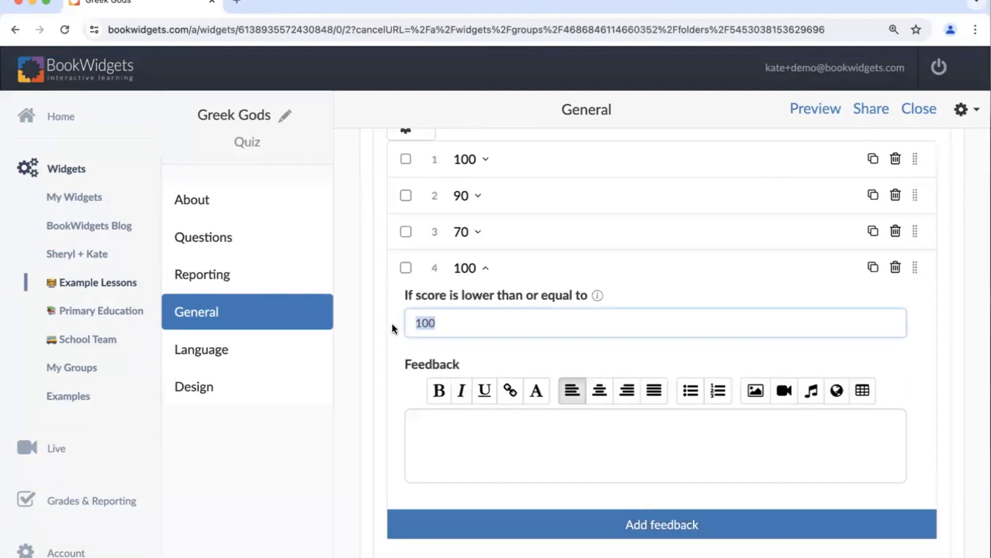
{"action": "type", "text": "50"}
{"action": "left_click", "coordinate": [425, 425]}
{"action": "type", "text": "Keep W"}
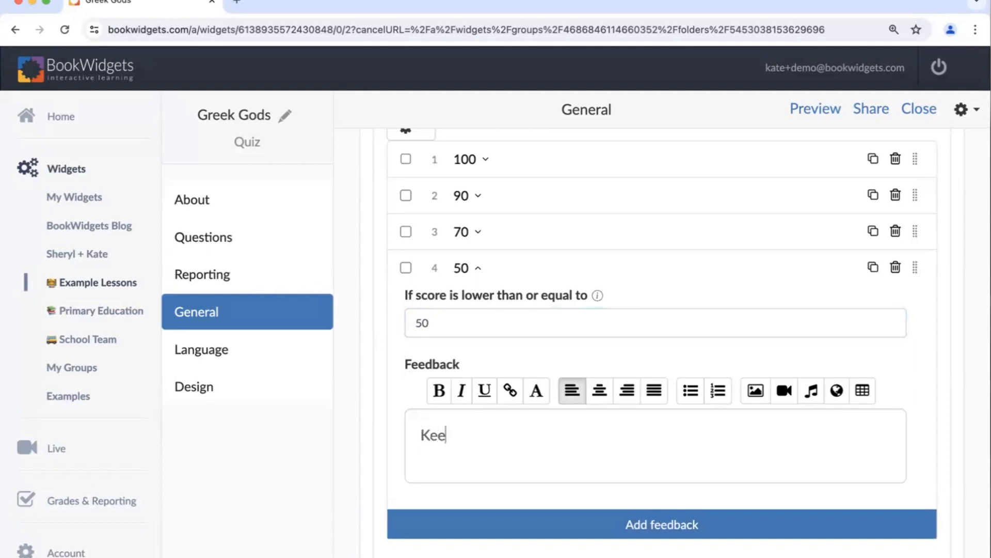
{"action": "type", "text": "orking"}
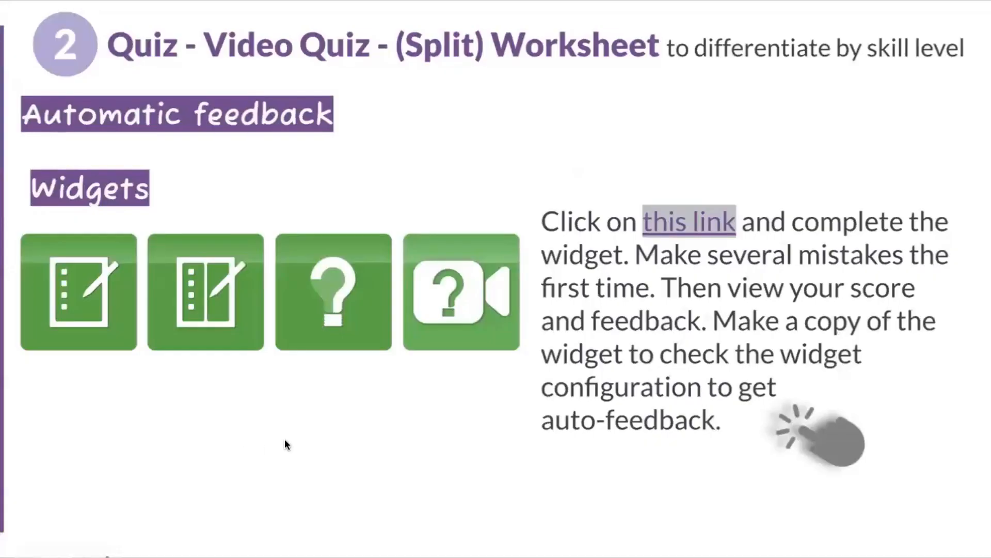
- Advance the presentation to the WebQuest and Planner slide and open the linked WebQuest example
{"action": "key", "text": "Right"}
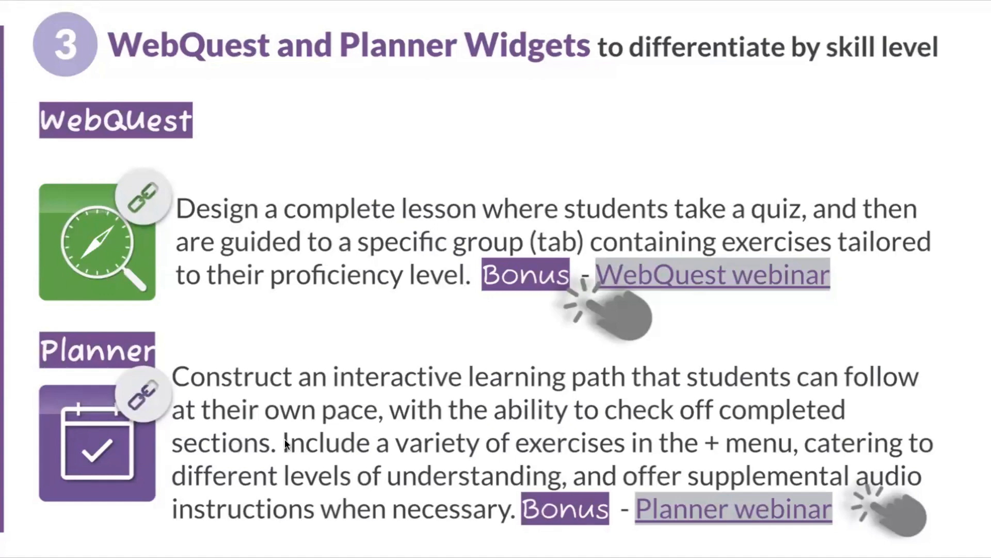
{"action": "right_click", "coordinate": [81, 251]}
{"action": "left_click", "coordinate": [90, 269]}
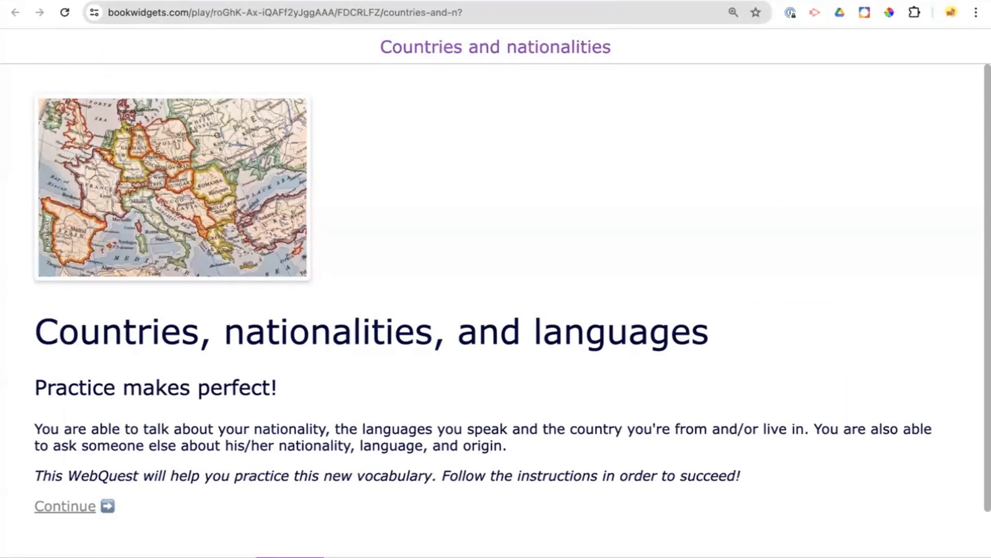
- Go through the Countries and nationalities WebQuest from the introduction, past the video and grammar sections, to the pronunciation exercise
{"action": "left_click", "coordinate": [83, 508]}
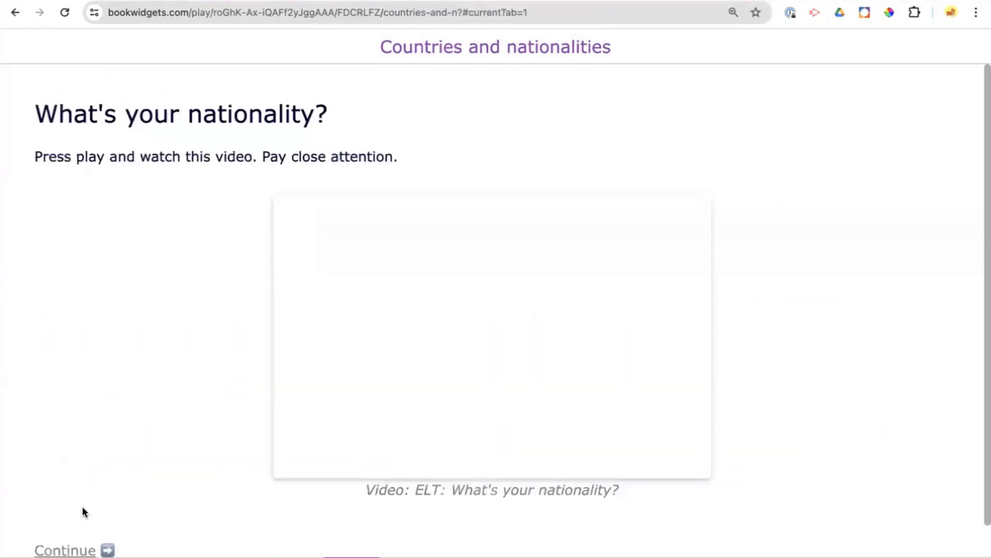
{"action": "scroll", "coordinate": [148, 398], "scroll_direction": "down", "scroll_amount": 1}
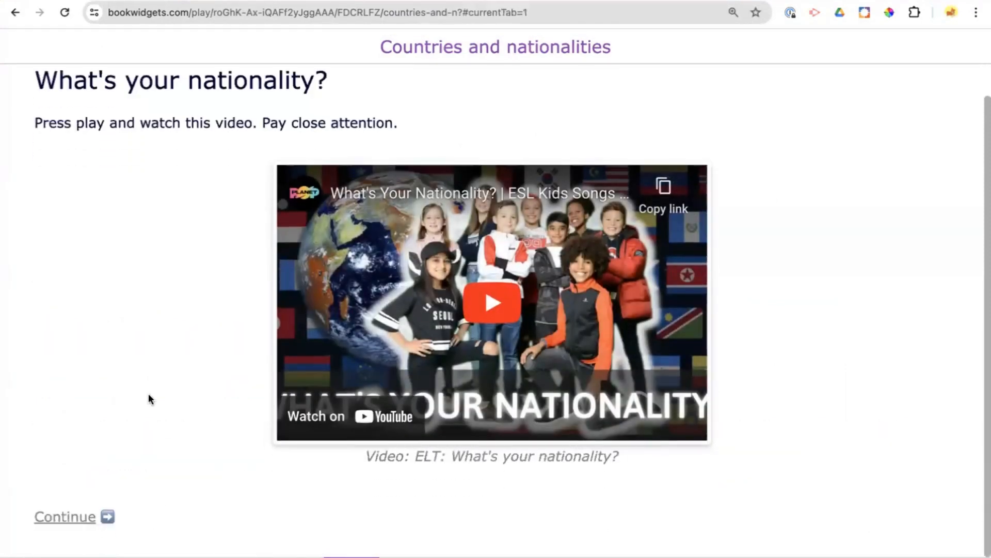
{"action": "left_click", "coordinate": [48, 517]}
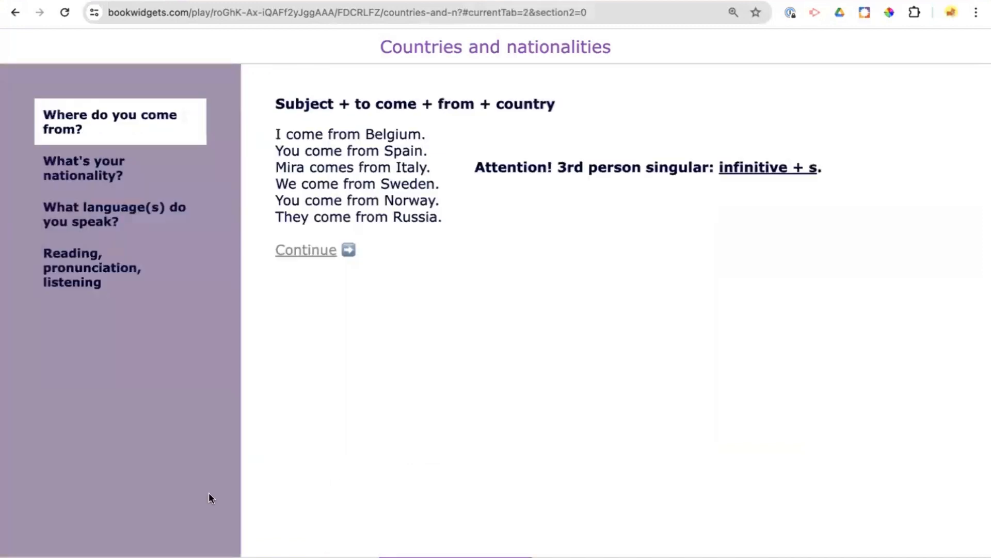
{"action": "left_click", "coordinate": [297, 250]}
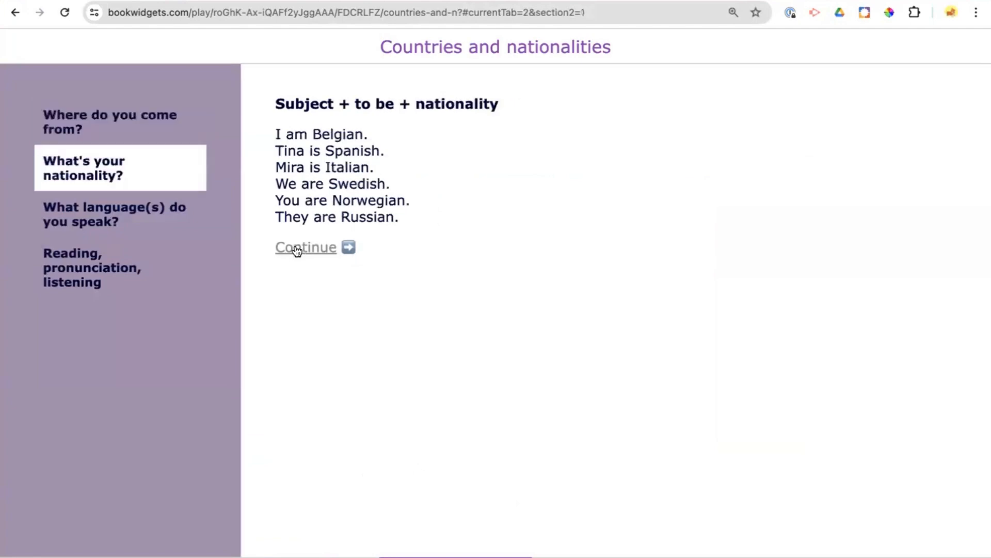
{"action": "left_click", "coordinate": [81, 220]}
{"action": "left_click", "coordinate": [88, 270]}
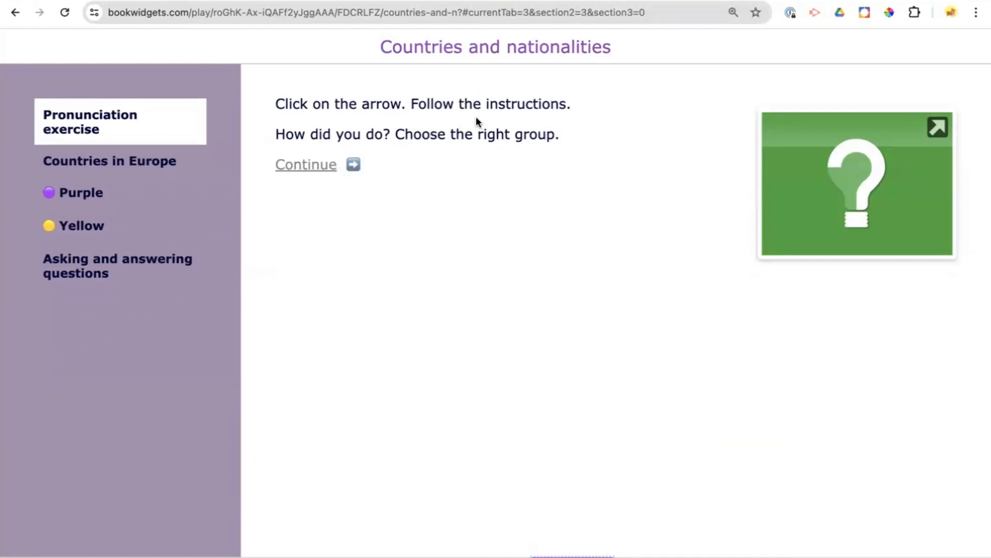
- Look through the pronunciation quiz's questions and its submission dialog, cancel the submission and return to the WebQuest
{"action": "left_click", "coordinate": [847, 177]}
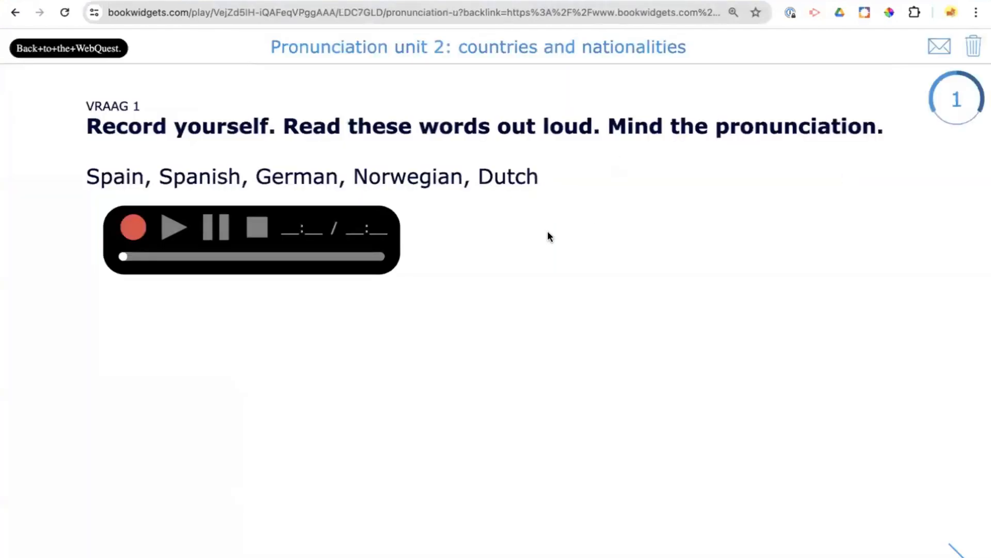
{"action": "left_click", "coordinate": [962, 553]}
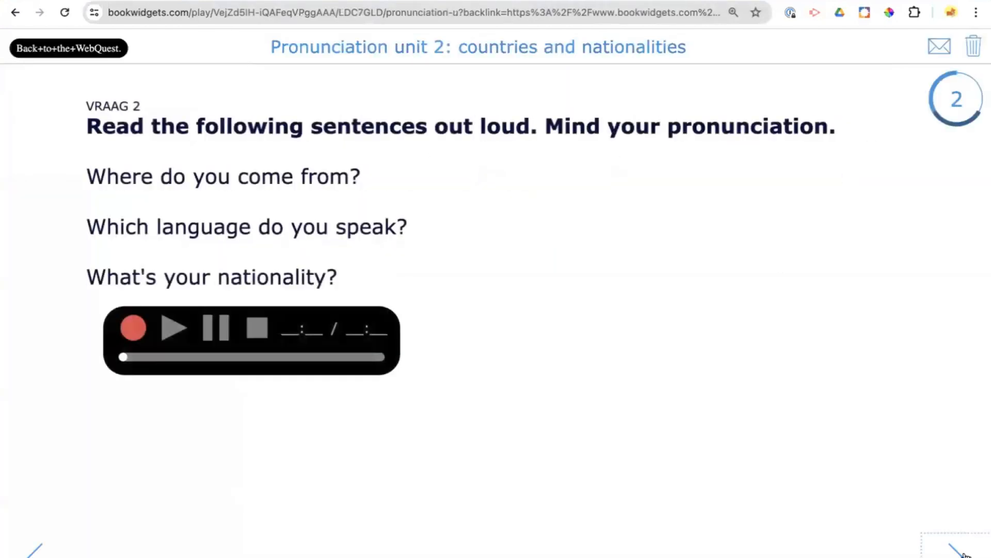
{"action": "left_click", "coordinate": [962, 553]}
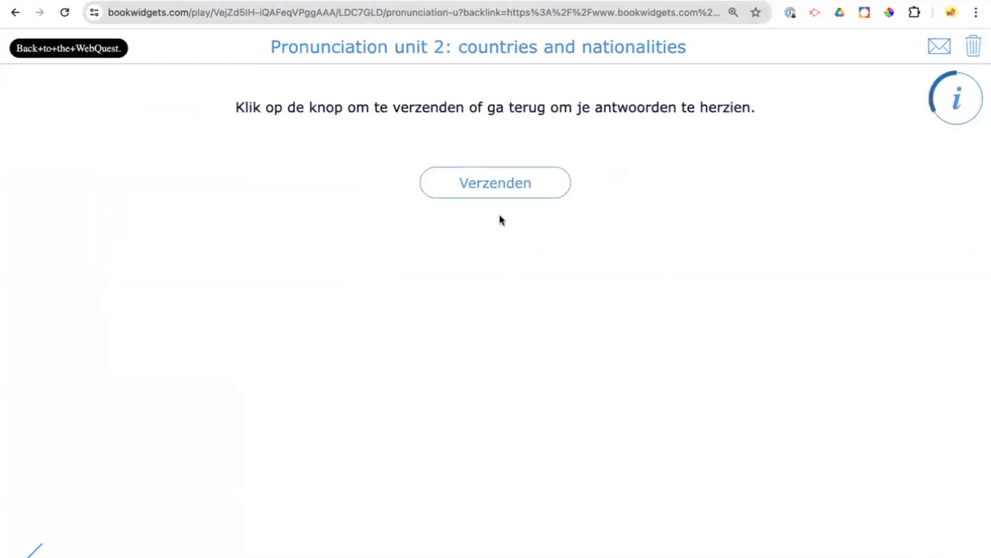
{"action": "left_click", "coordinate": [491, 185]}
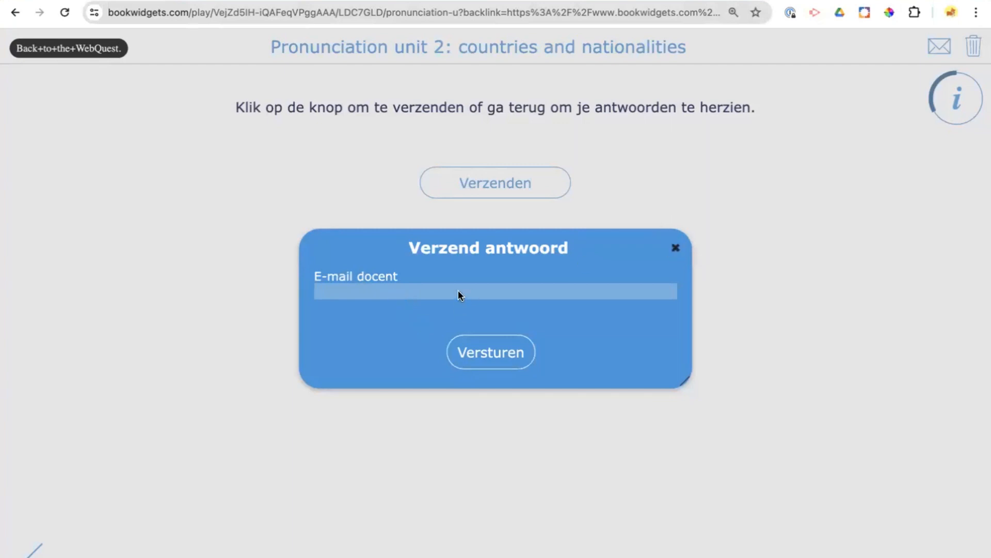
{"action": "left_click", "coordinate": [675, 248]}
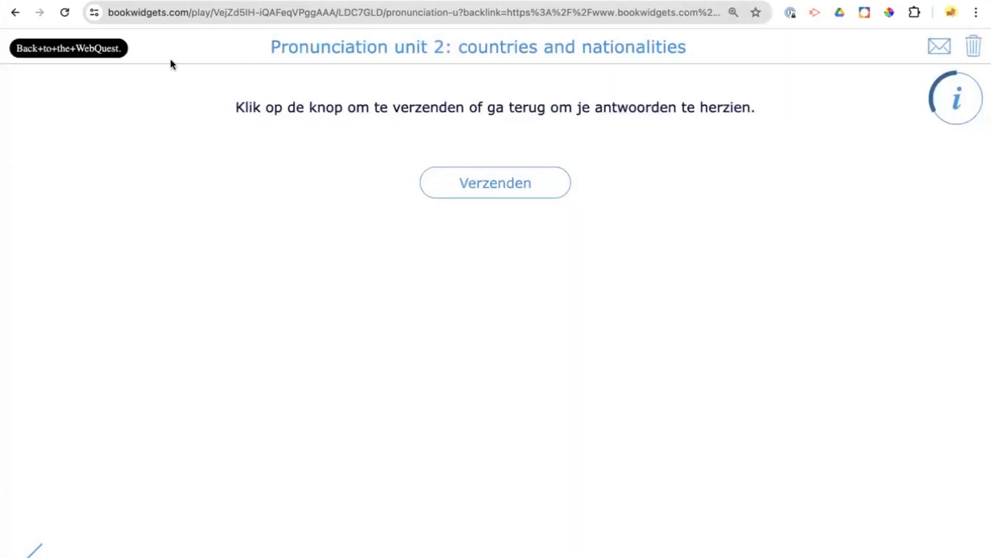
{"action": "left_click", "coordinate": [97, 52]}
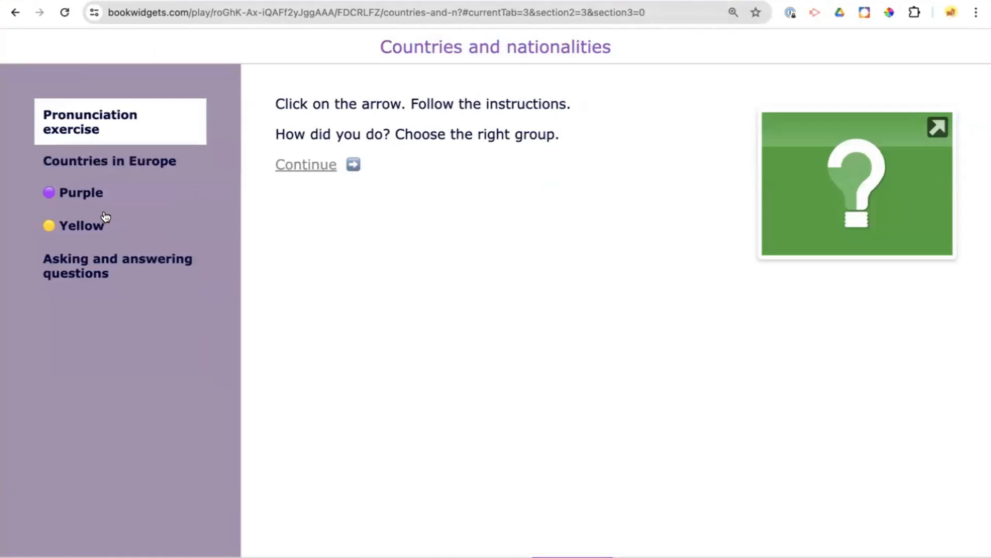
- Open the Purple group's section and examine its video and crossword puzzle
{"action": "scroll", "coordinate": [100, 219], "scroll_direction": "up", "scroll_amount": 5}
{"action": "scroll", "coordinate": [106, 216], "scroll_direction": "left", "scroll_amount": 3}
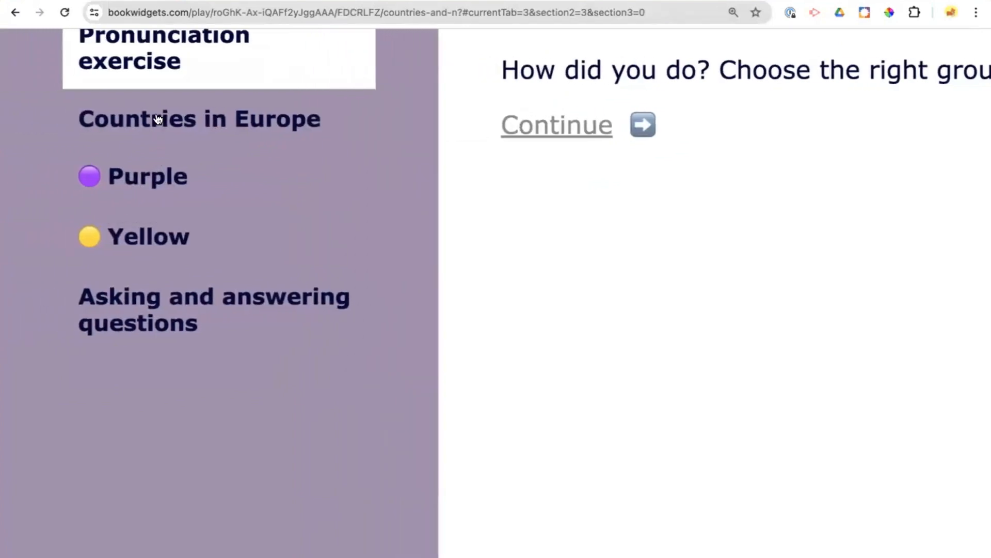
{"action": "left_click", "coordinate": [149, 190]}
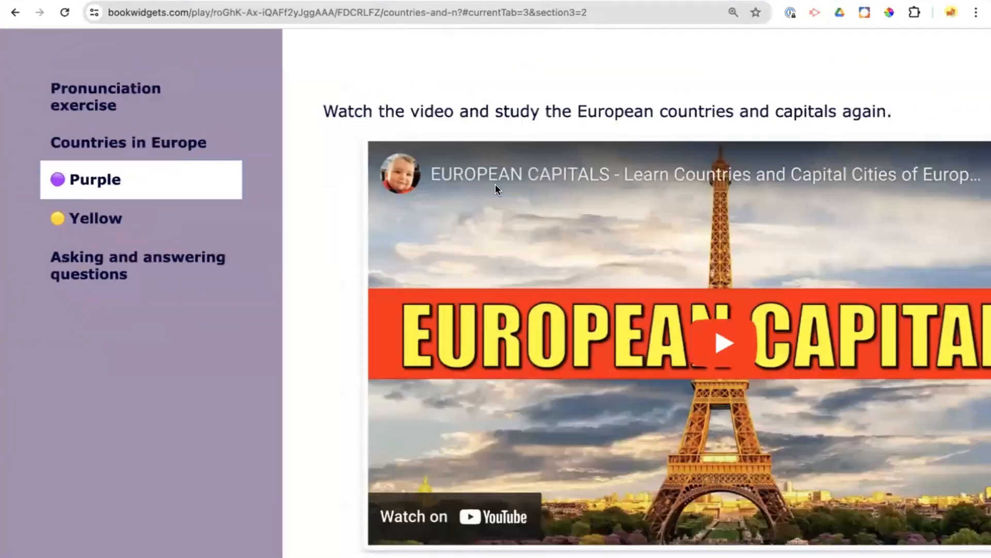
{"action": "scroll", "coordinate": [496, 185], "scroll_direction": "down", "scroll_amount": 2}
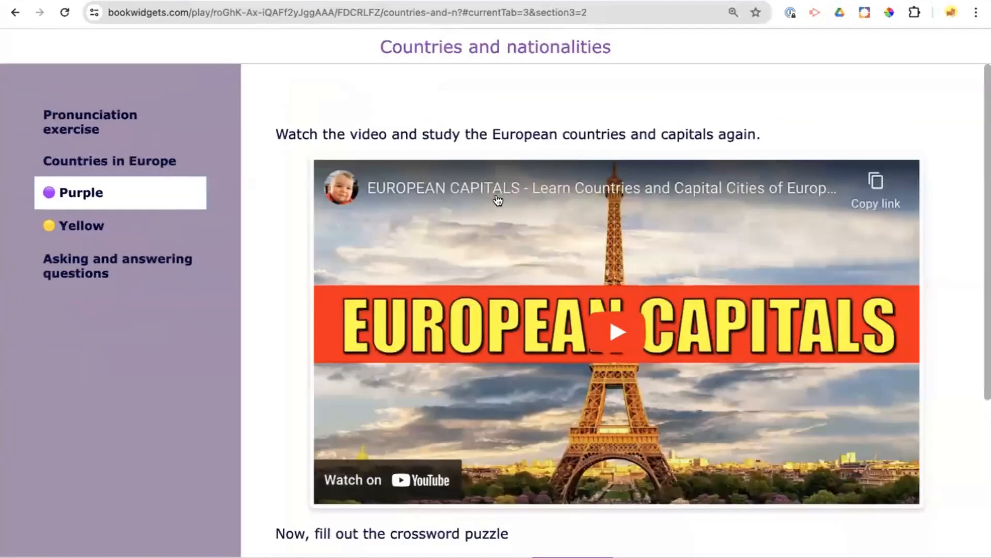
{"action": "scroll", "coordinate": [599, 186], "scroll_direction": "down", "scroll_amount": 3}
{"action": "scroll", "coordinate": [599, 186], "scroll_direction": "down", "scroll_amount": 3}
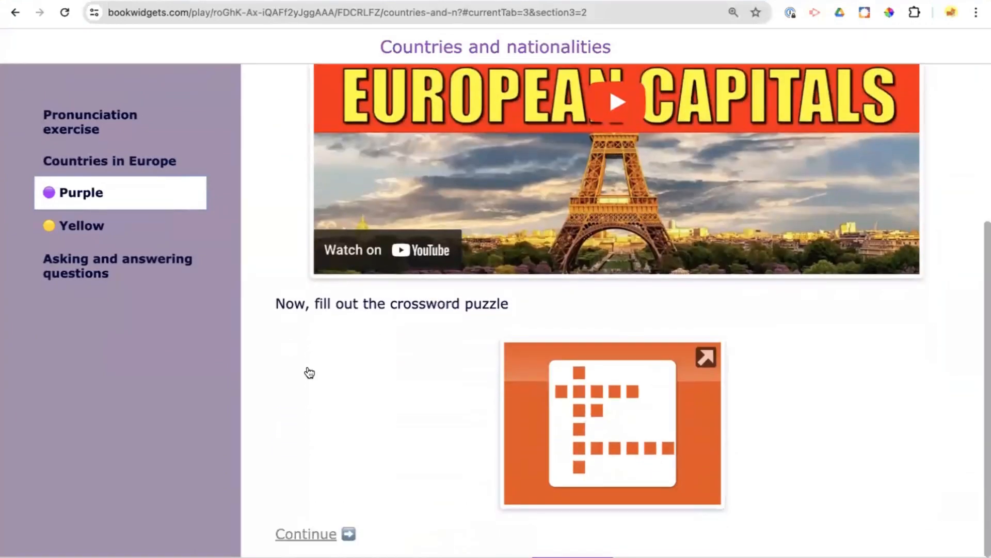
- Open the Yellow group's section and examine its instructions and quiz video
{"action": "left_click", "coordinate": [62, 234]}
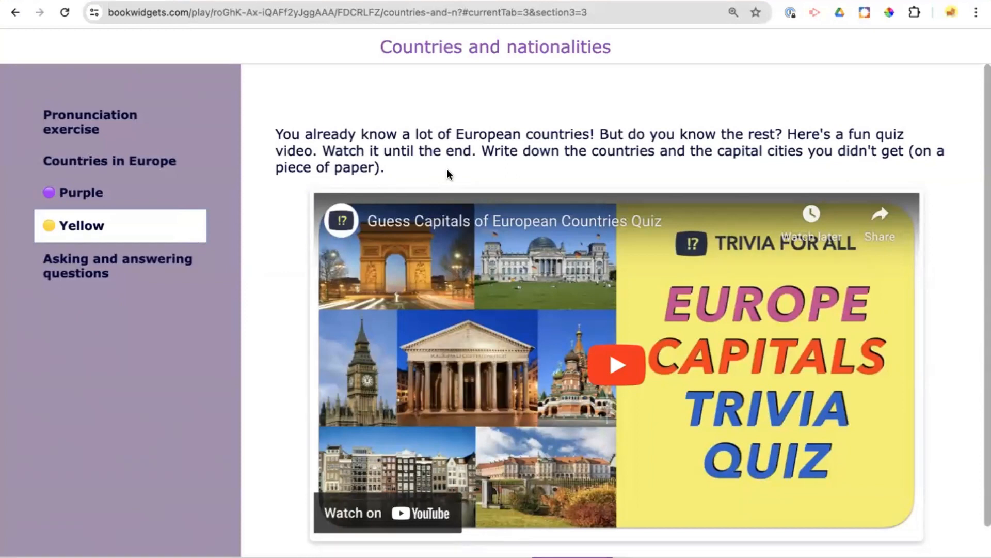
{"action": "scroll", "coordinate": [490, 164], "scroll_direction": "down", "scroll_amount": 1}
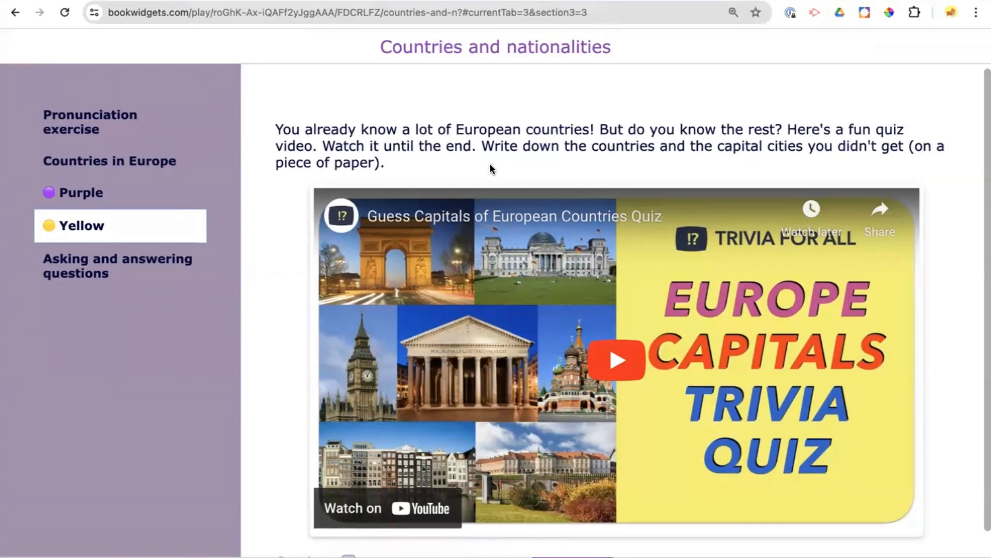
{"action": "scroll", "coordinate": [489, 168], "scroll_direction": "down", "scroll_amount": 2}
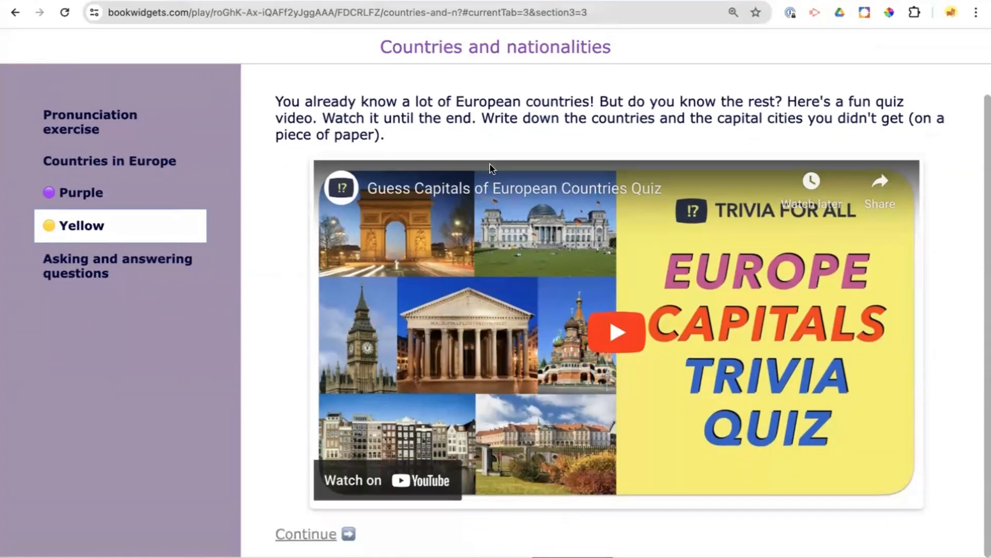
- Continue through the question-asking and reading sections to the WebQuest's closing page
{"action": "left_click", "coordinate": [304, 536]}
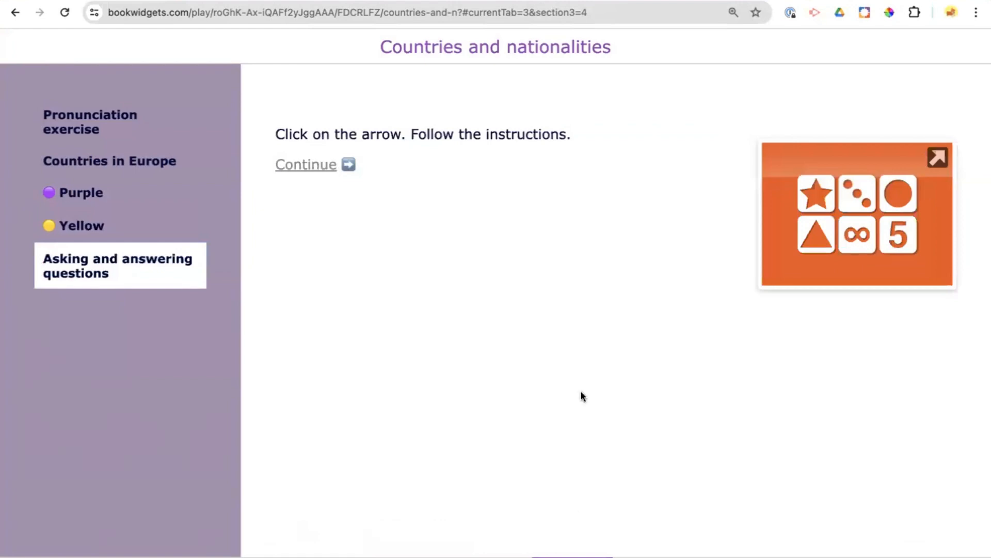
{"action": "left_click", "coordinate": [638, 556]}
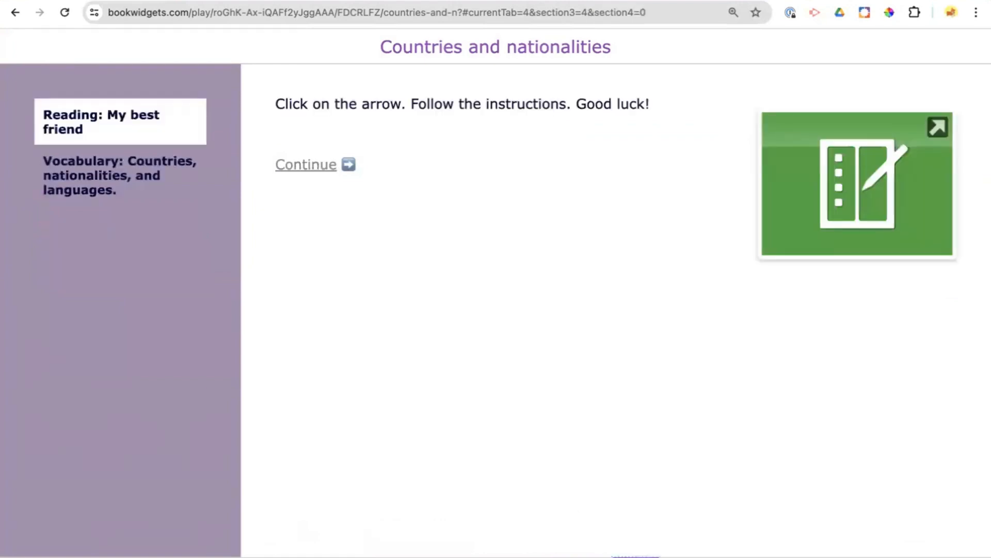
{"action": "left_click", "coordinate": [697, 556]}
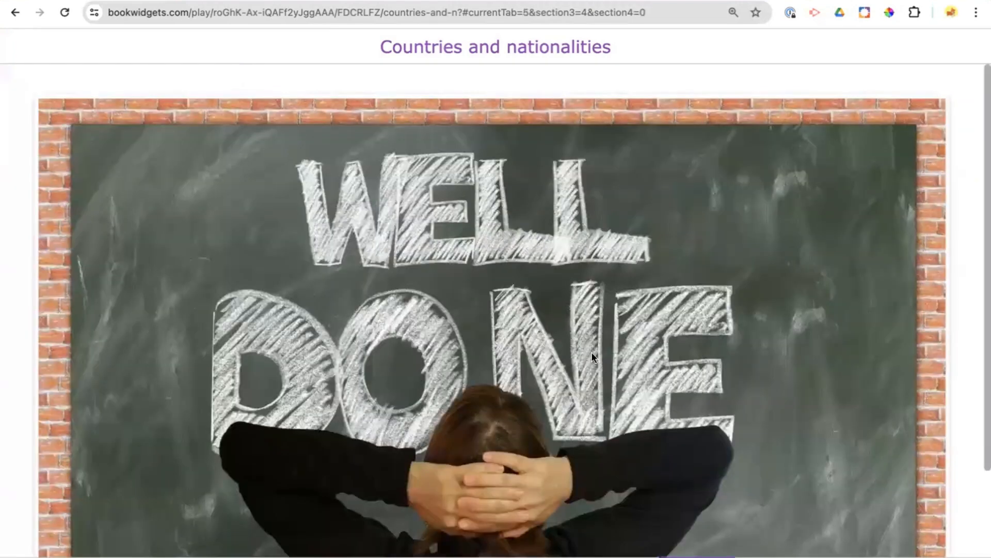
- Open the Planner widget example in a new window, read its instructions on card colors and close them
{"action": "scroll", "coordinate": [592, 356], "scroll_direction": "down", "scroll_amount": 3}
{"action": "scroll", "coordinate": [592, 355], "scroll_direction": "up", "scroll_amount": 3}
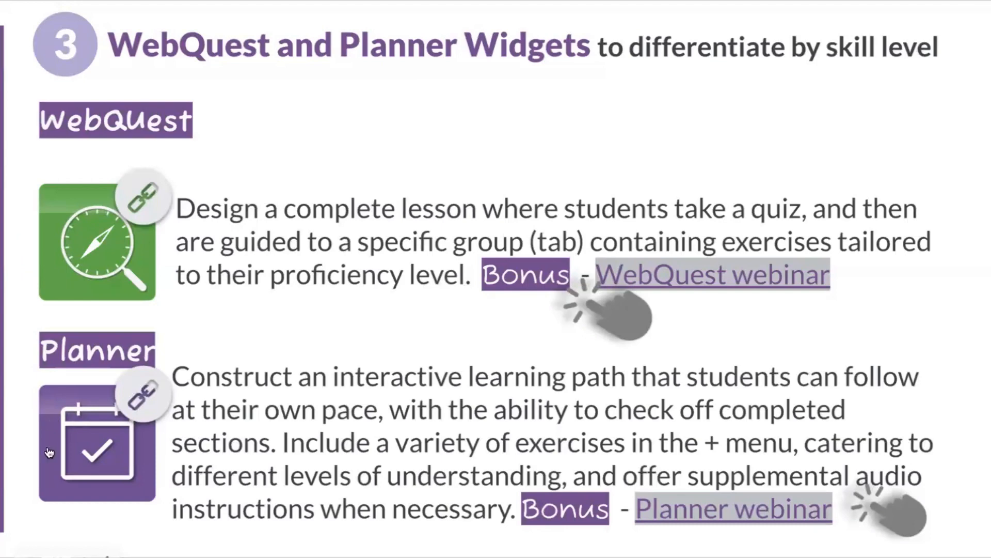
{"action": "right_click", "coordinate": [79, 457]}
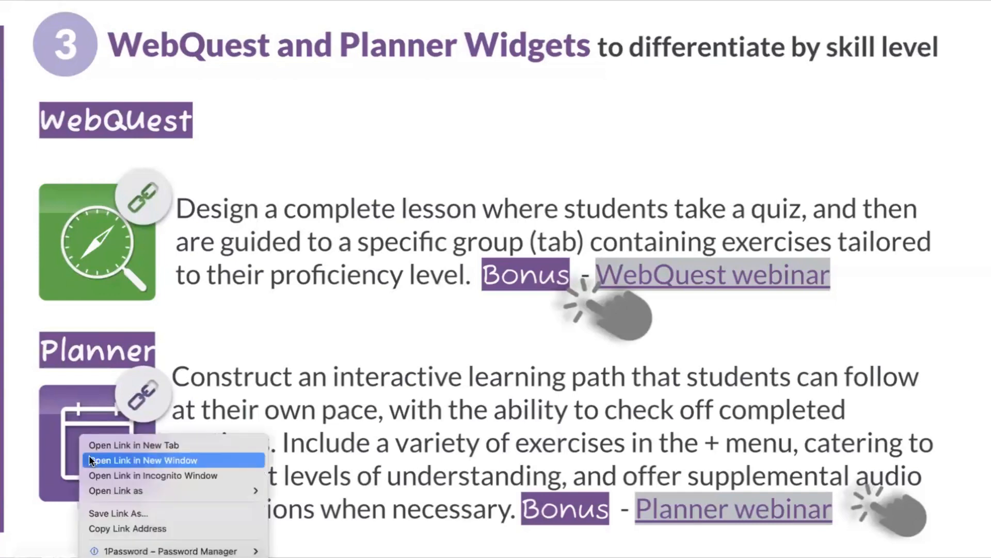
{"action": "left_click", "coordinate": [89, 459]}
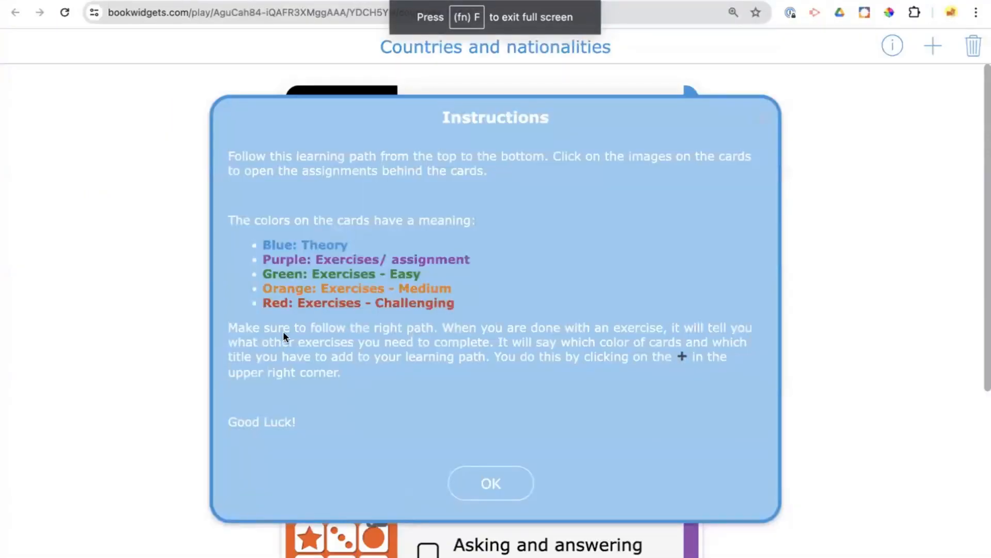
{"action": "scroll", "coordinate": [283, 331], "scroll_direction": "up", "scroll_amount": 5}
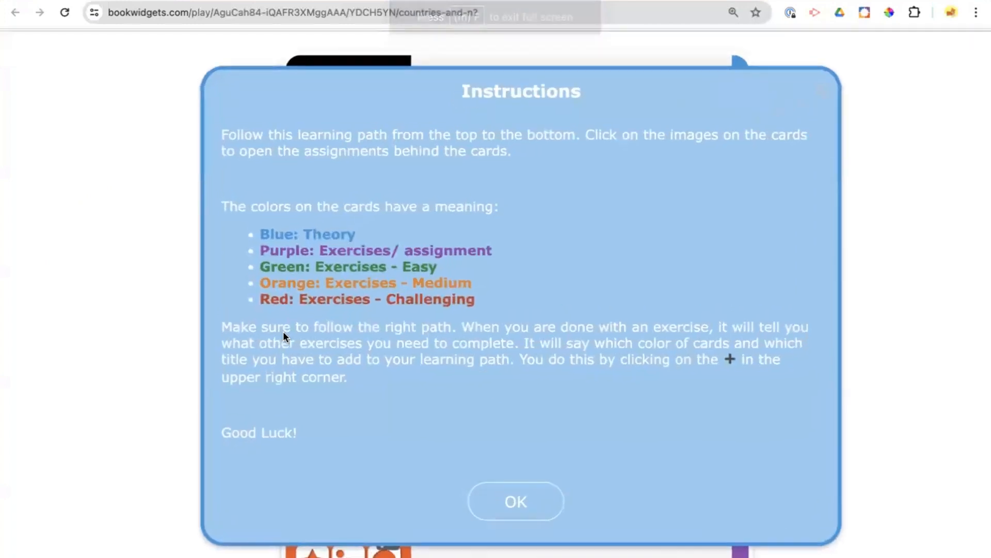
{"action": "scroll", "coordinate": [283, 331], "scroll_direction": "up", "scroll_amount": 3}
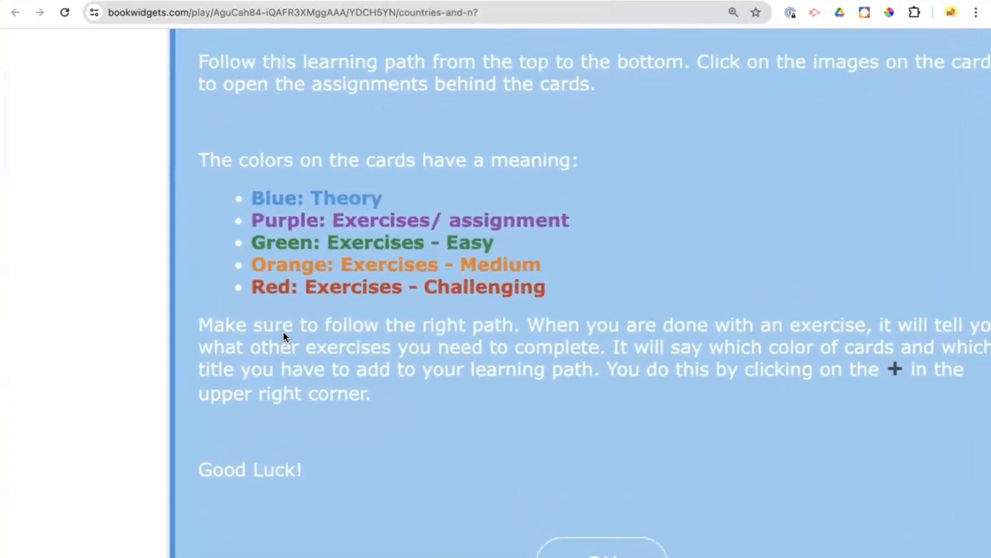
{"action": "scroll", "coordinate": [283, 335], "scroll_direction": "down", "scroll_amount": 3}
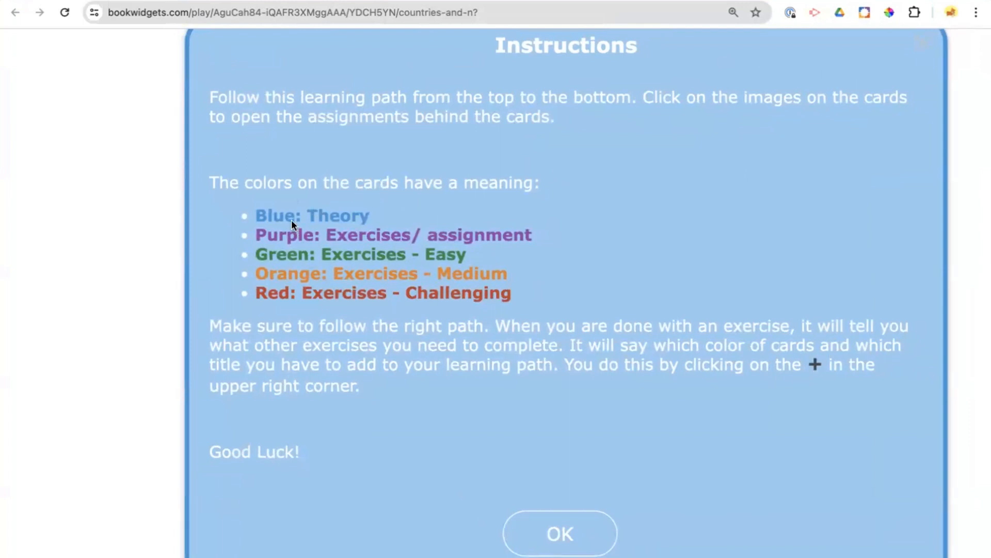
{"action": "scroll", "coordinate": [291, 219], "scroll_direction": "up", "scroll_amount": 4}
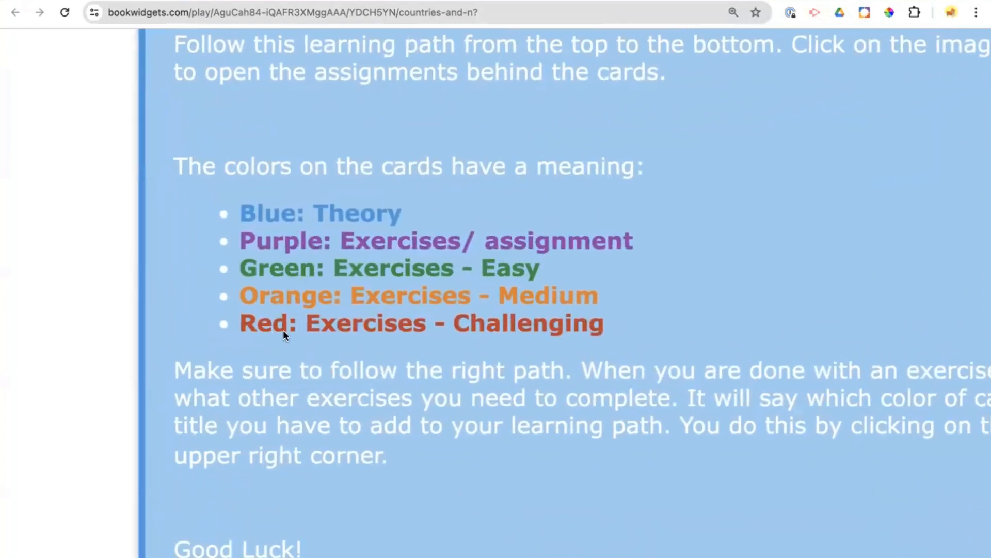
{"action": "scroll", "coordinate": [379, 328], "scroll_direction": "down", "scroll_amount": 5}
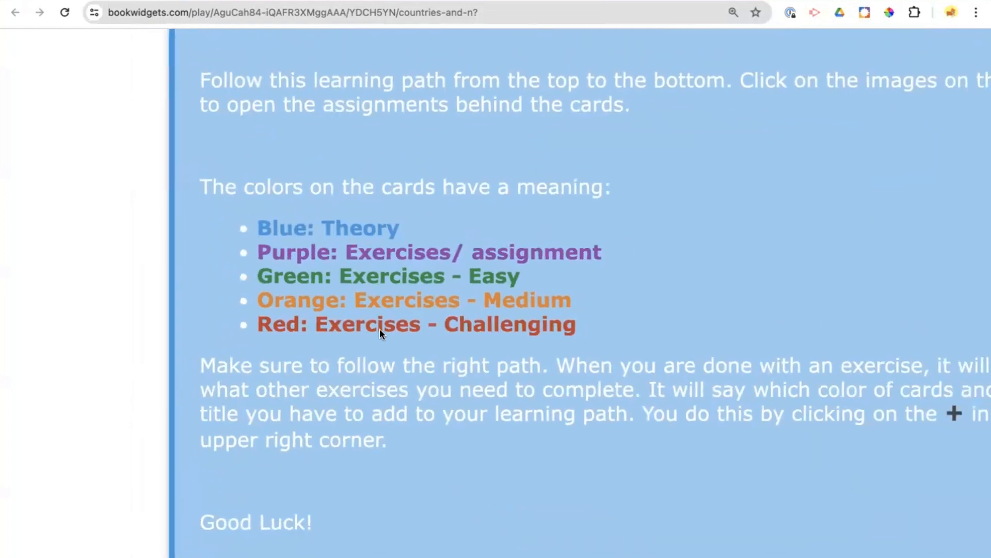
{"action": "scroll", "coordinate": [379, 328], "scroll_direction": "down", "scroll_amount": 5}
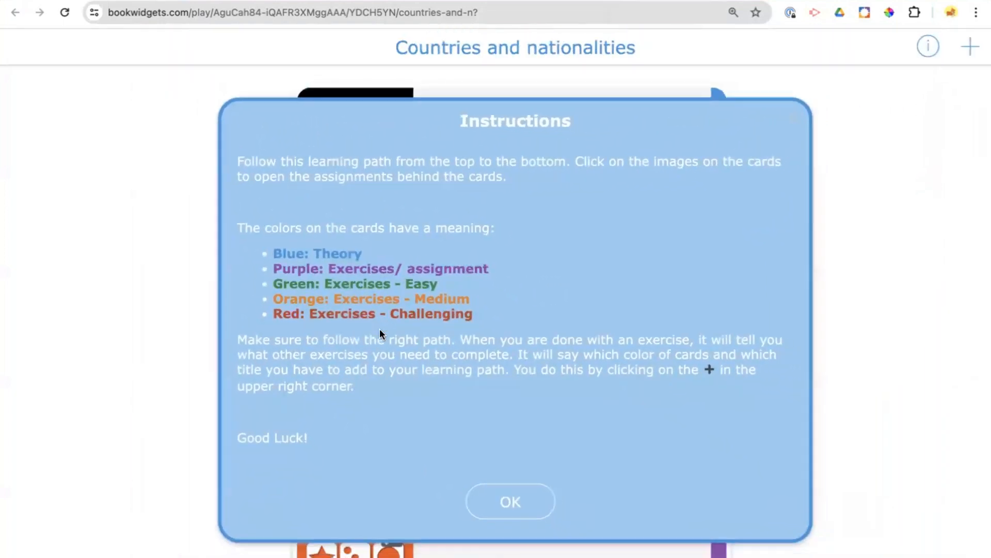
{"action": "left_click", "coordinate": [497, 486]}
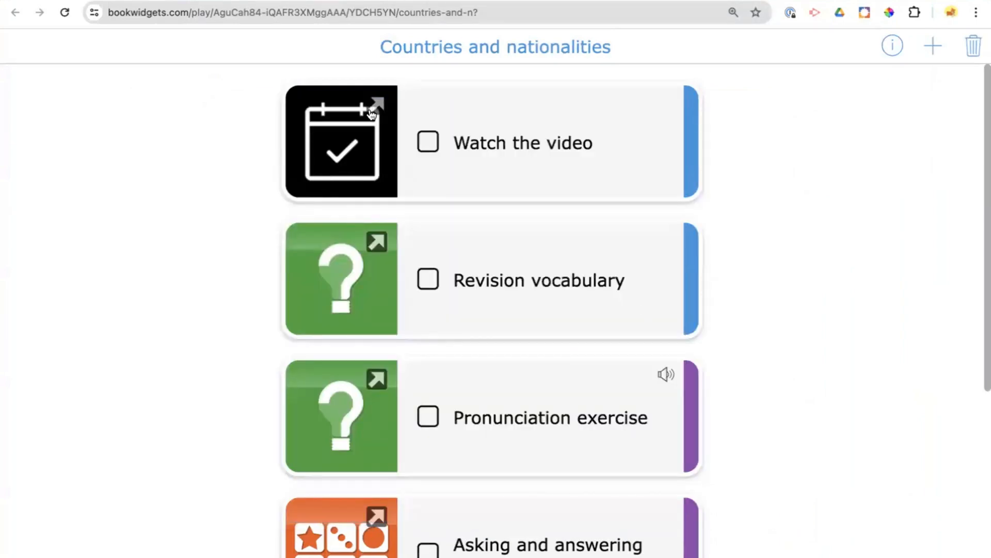
- Check off "Watch the video" and "Revision vocabulary" in the learning path, and view the "Pronunciation exercise" assignment
{"action": "scroll", "coordinate": [364, 250], "scroll_direction": "down", "scroll_amount": 4}
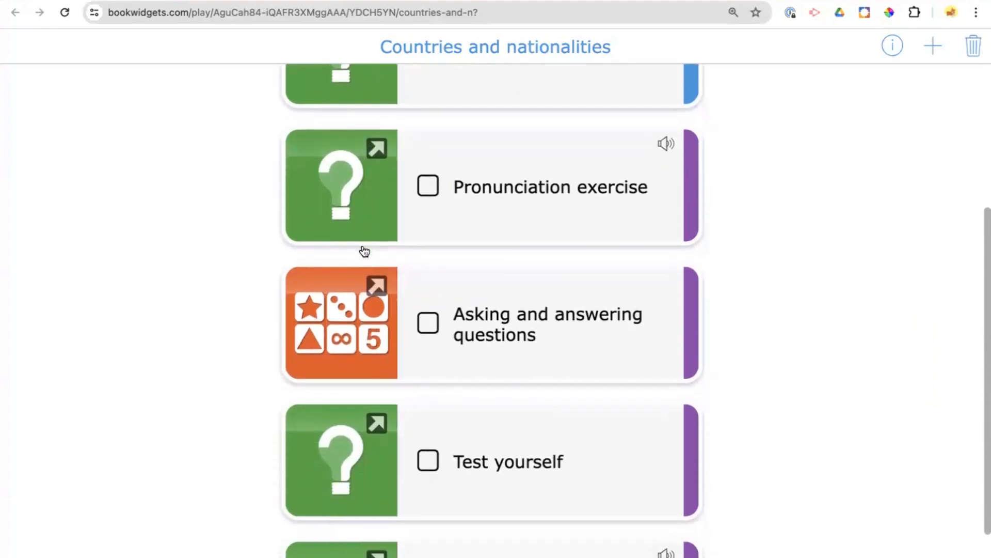
{"action": "scroll", "coordinate": [364, 251], "scroll_direction": "up", "scroll_amount": 3}
{"action": "scroll", "coordinate": [364, 251], "scroll_direction": "up", "scroll_amount": 2}
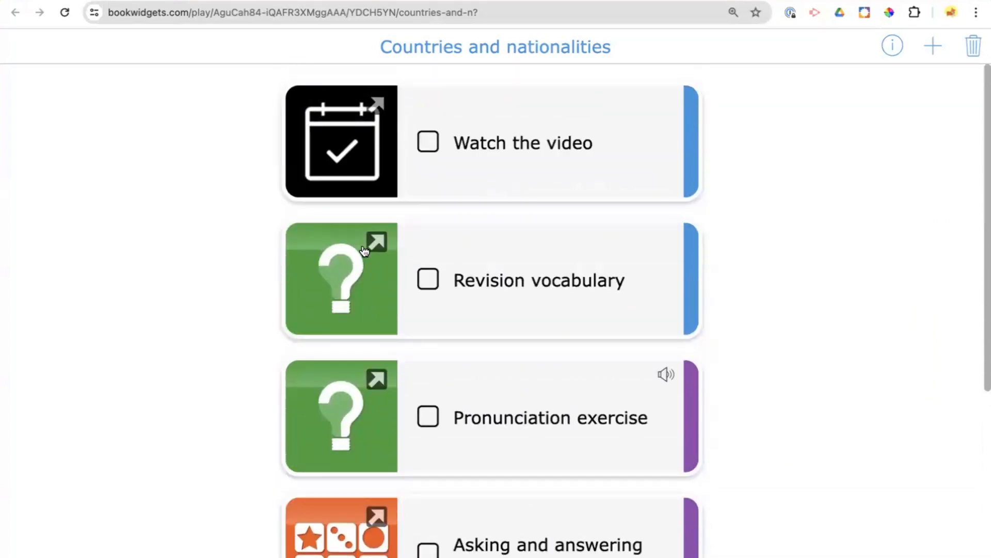
{"action": "left_click", "coordinate": [428, 143]}
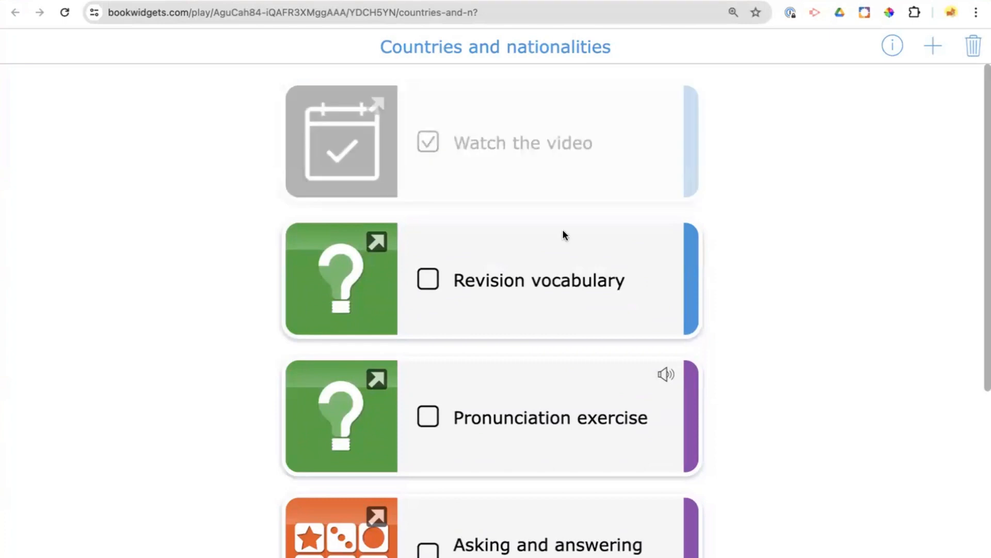
{"action": "left_click", "coordinate": [424, 286]}
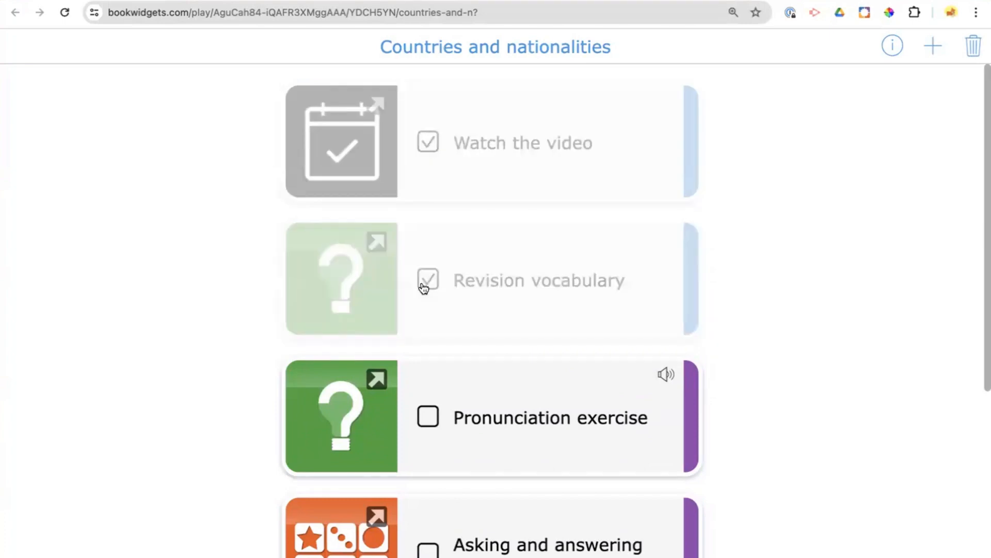
{"action": "left_click", "coordinate": [381, 378]}
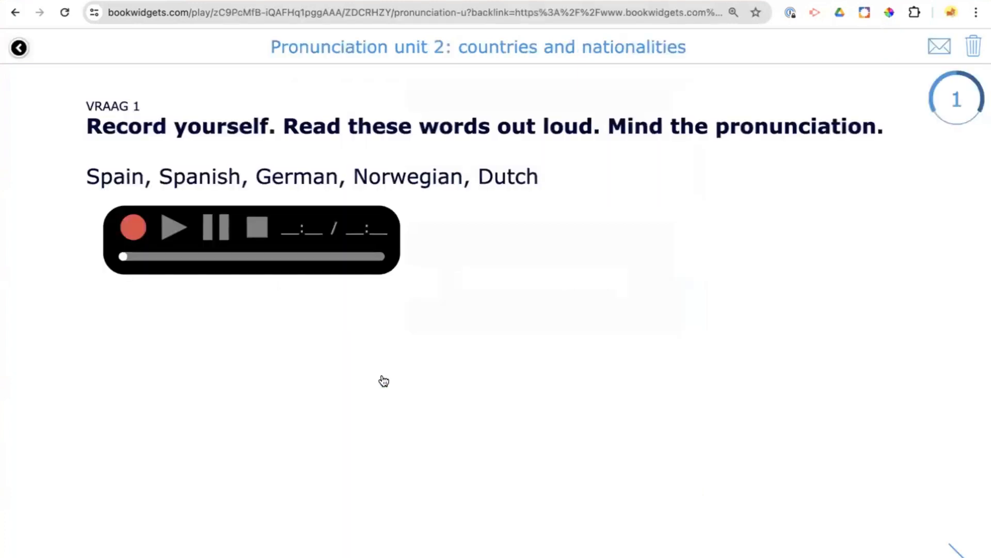
{"action": "left_click", "coordinate": [22, 49]}
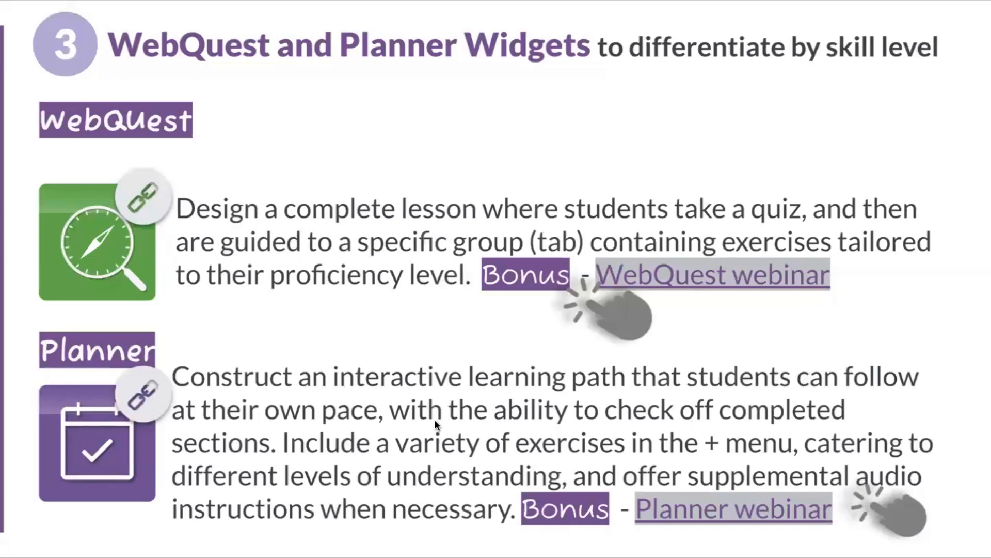
- Advance the presentation to the Games slide and open the Pair Matching example in a new window
{"action": "key", "text": "Right"}
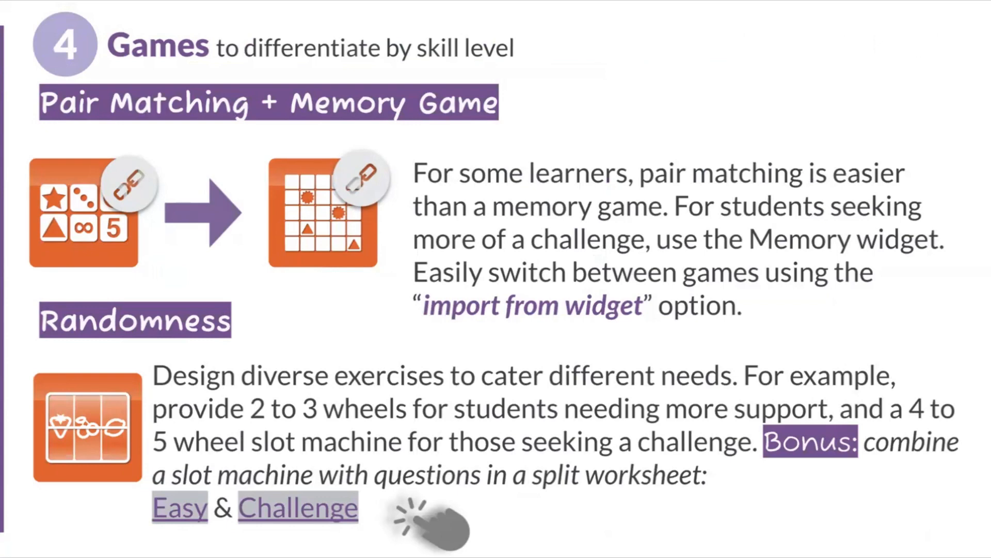
{"action": "right_click", "coordinate": [57, 239]}
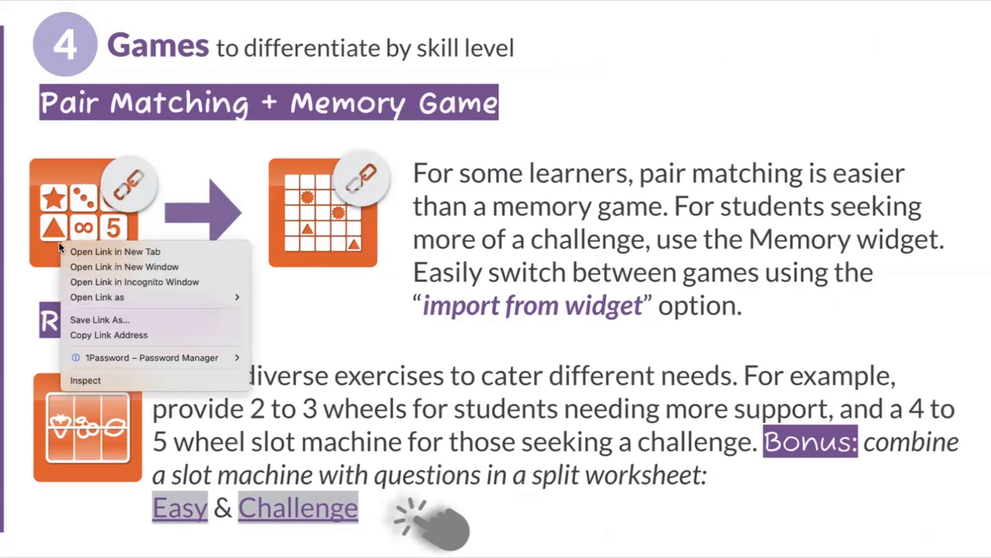
{"action": "left_click", "coordinate": [79, 266]}
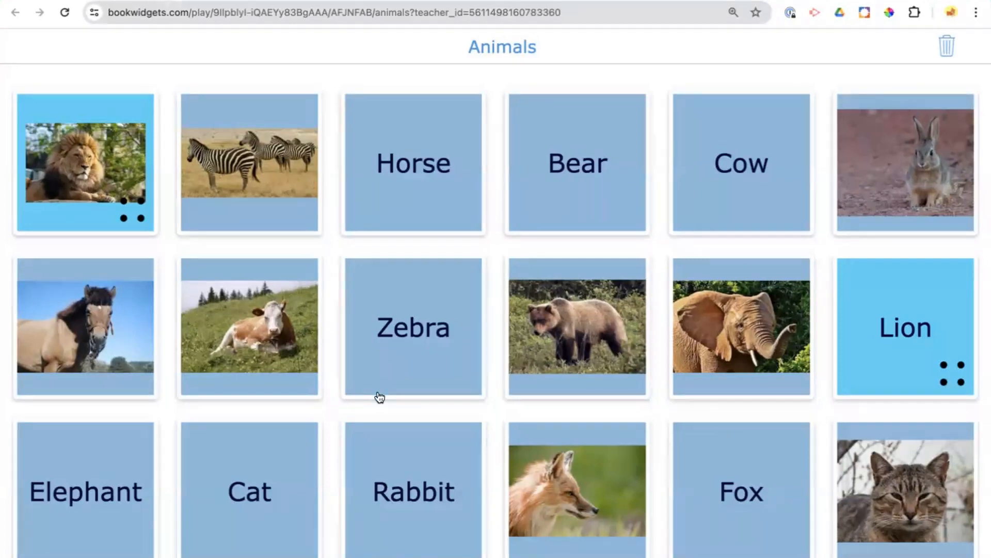
- Match the zebra, horse, cow, rabbit and fox pictures with their names in the Animals pair matching game
{"action": "left_click", "coordinate": [385, 356]}
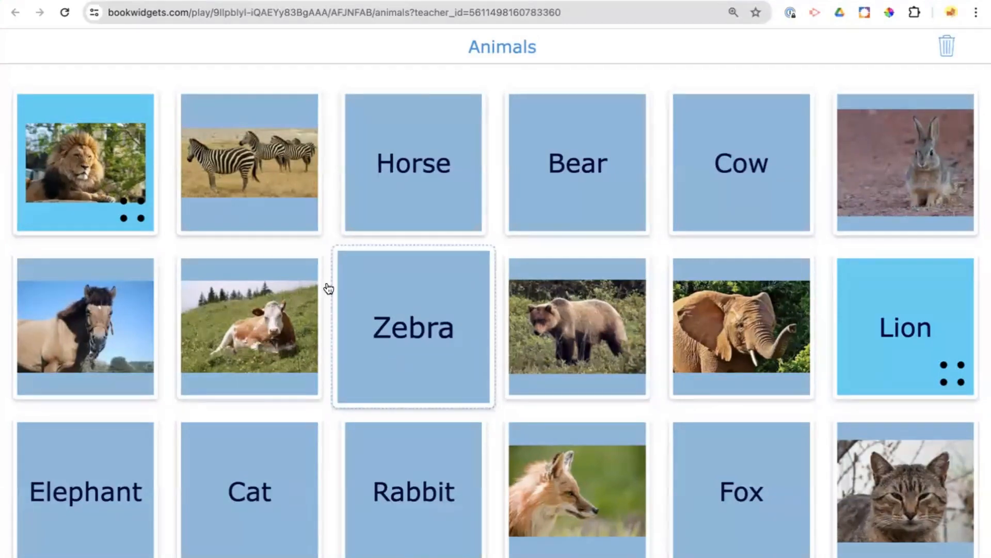
{"action": "left_click", "coordinate": [269, 198]}
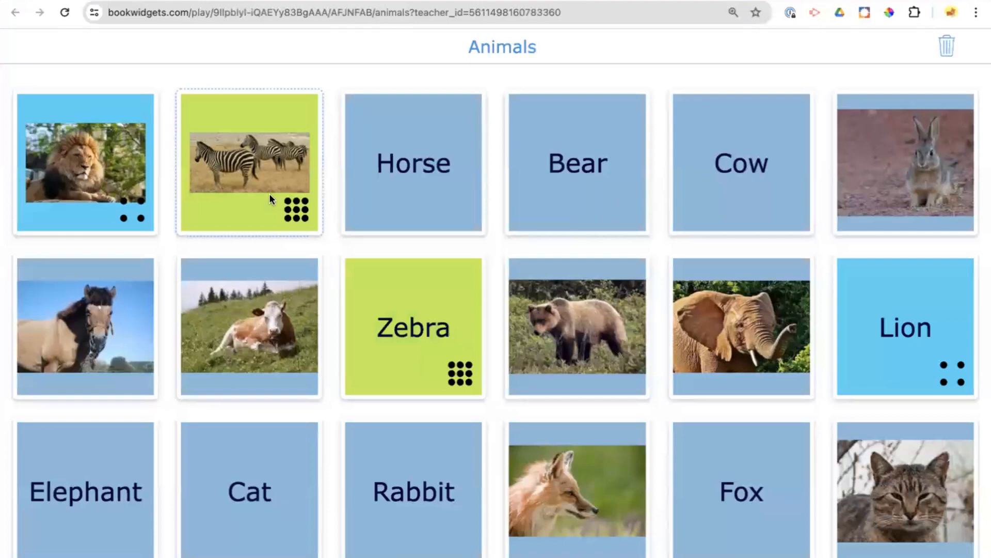
{"action": "left_click", "coordinate": [361, 181]}
{"action": "left_click", "coordinate": [63, 331]}
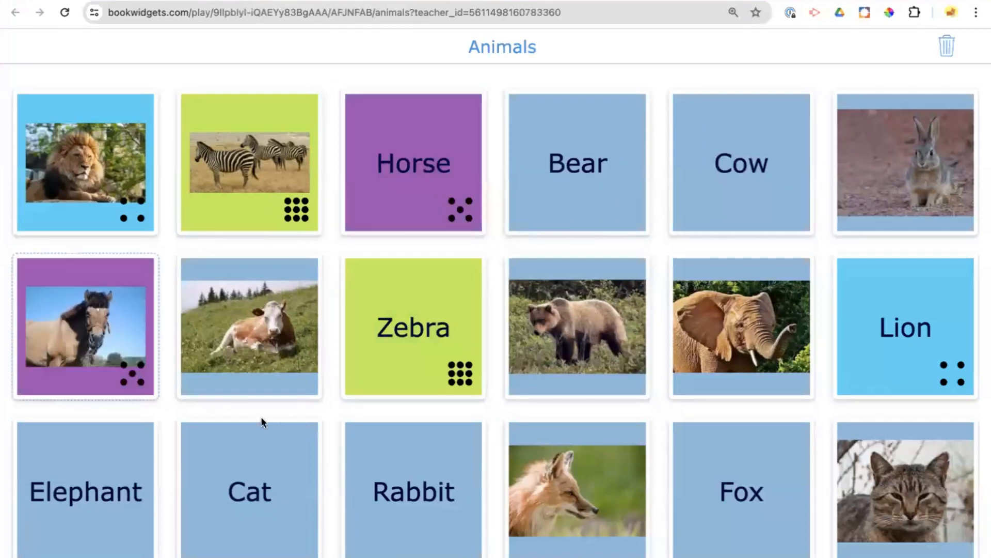
{"action": "left_click", "coordinate": [258, 337]}
{"action": "left_click", "coordinate": [717, 191]}
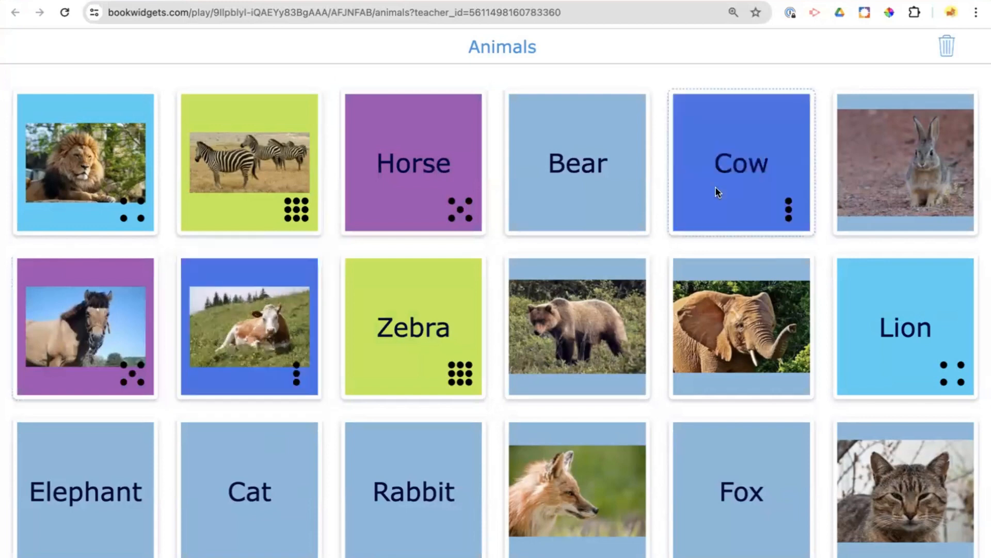
{"action": "left_click", "coordinate": [928, 154]}
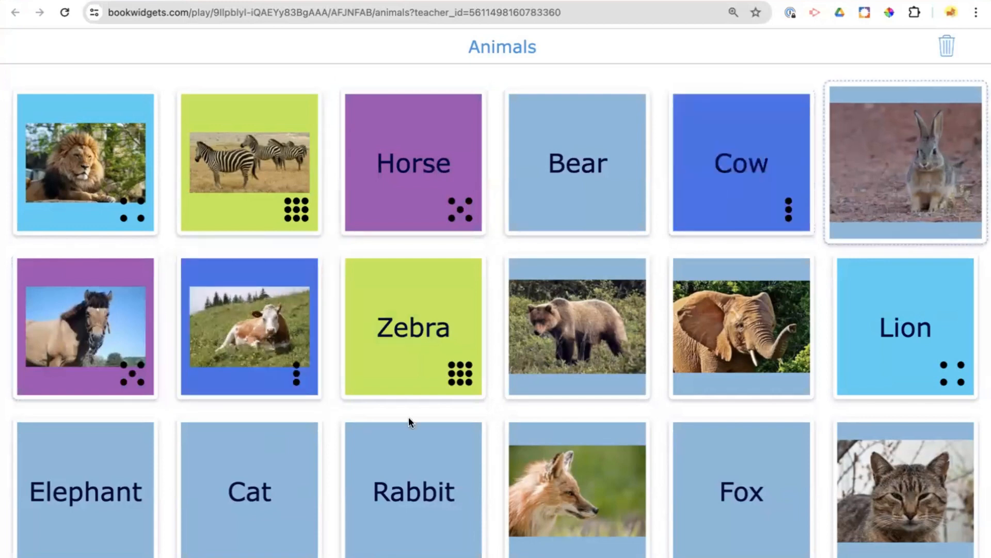
{"action": "left_click", "coordinate": [390, 497]}
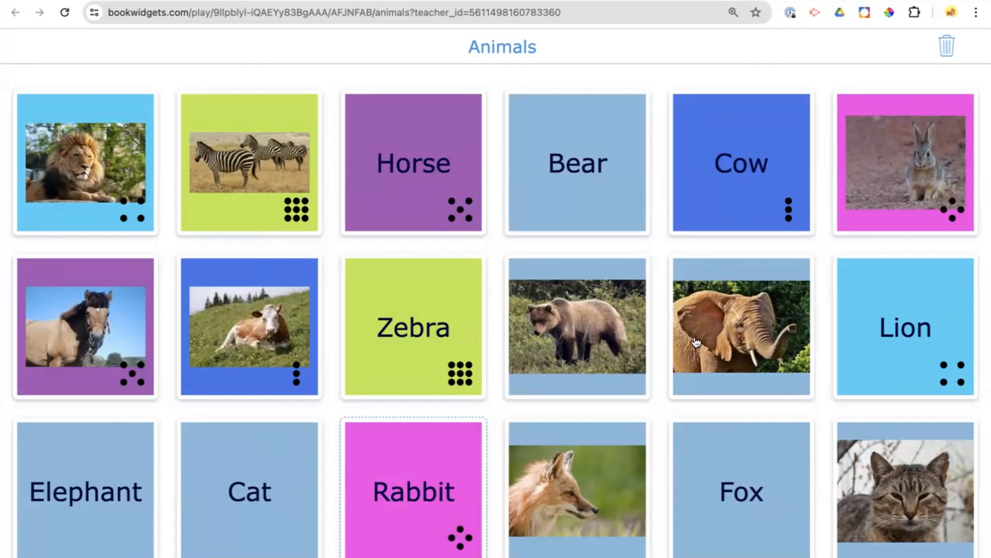
{"action": "left_click", "coordinate": [775, 515]}
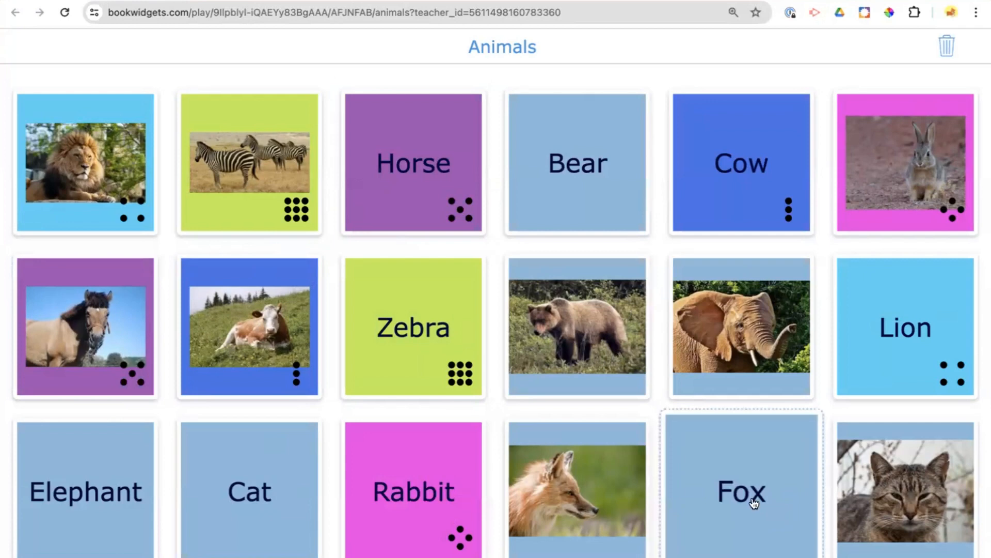
{"action": "left_click", "coordinate": [578, 516]}
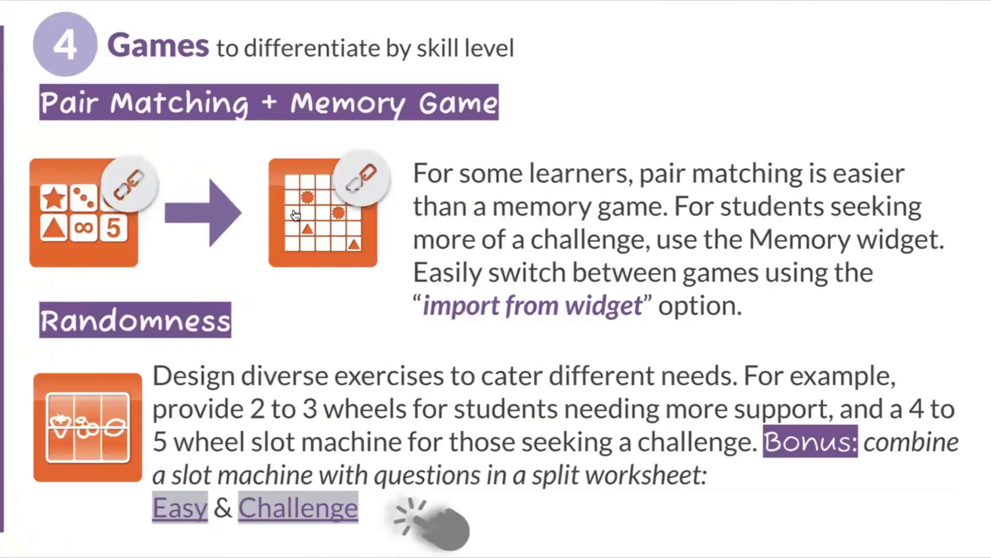
- Open the Memory Game example in a new window and match the bear and cat pictures with their names
{"action": "right_click", "coordinate": [294, 210]}
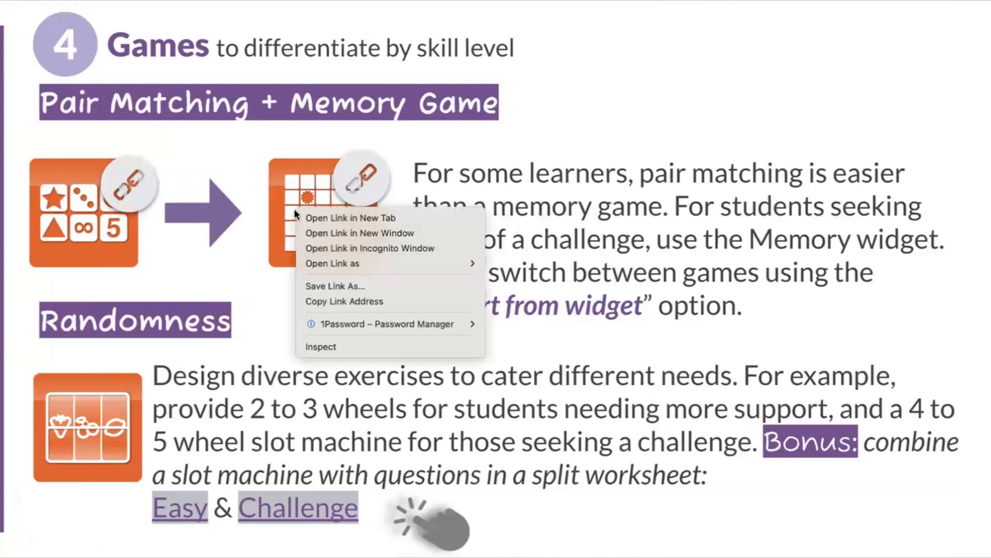
{"action": "left_click", "coordinate": [311, 237]}
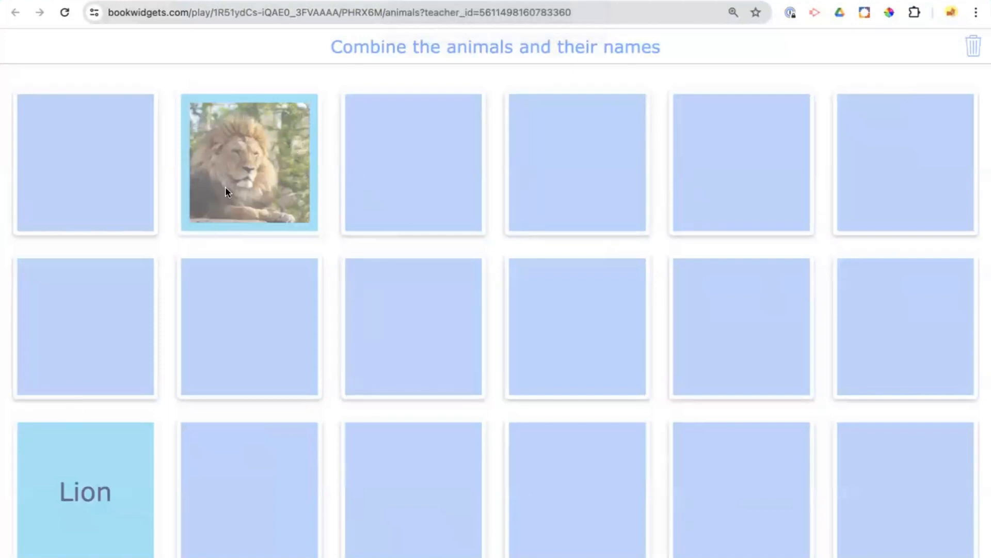
{"action": "left_click", "coordinate": [93, 188]}
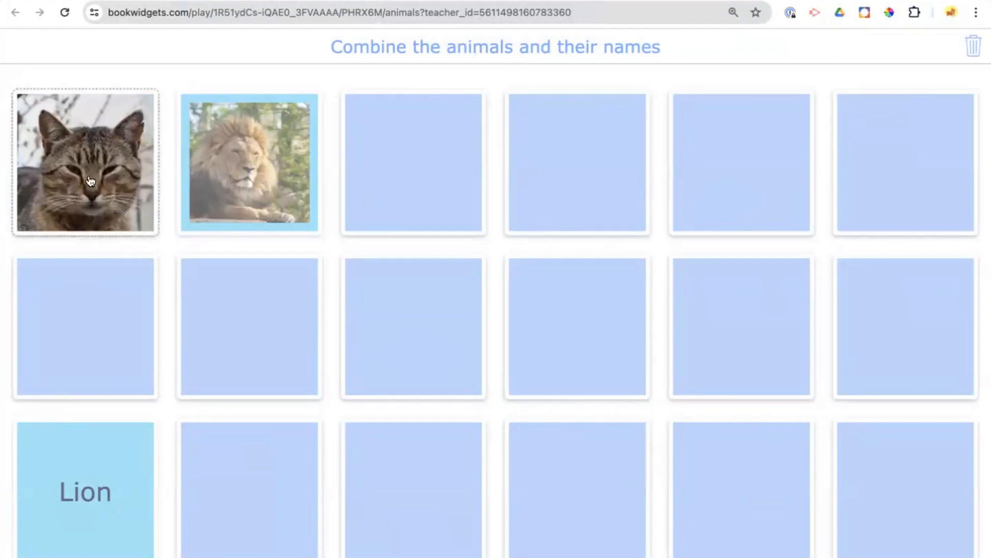
{"action": "left_click", "coordinate": [75, 335]}
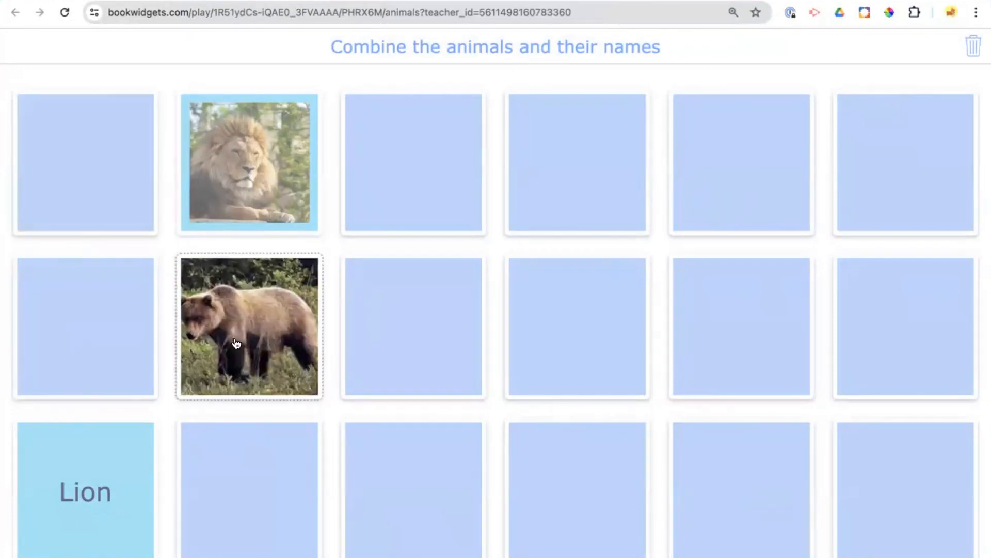
{"action": "left_click", "coordinate": [417, 194]}
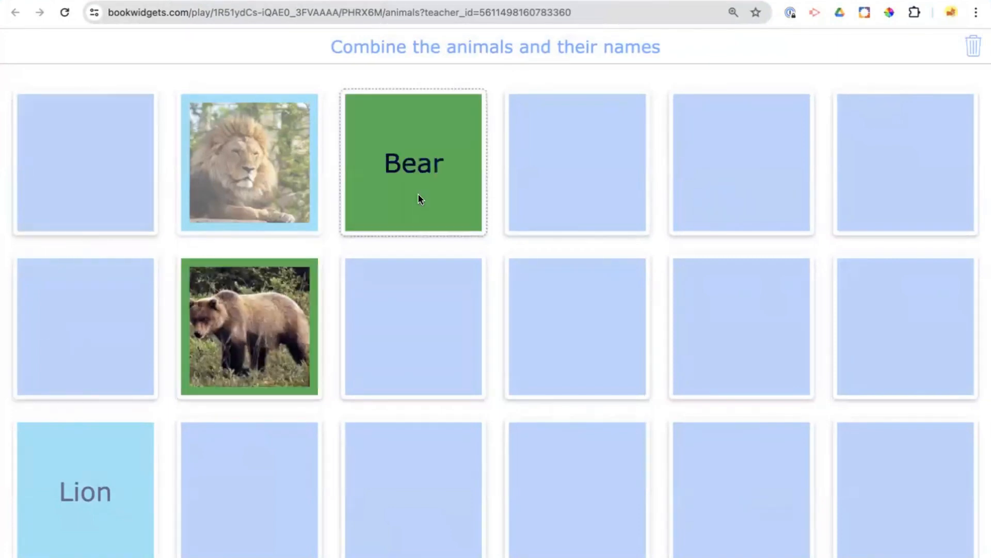
{"action": "left_click", "coordinate": [400, 331]}
{"action": "left_click", "coordinate": [258, 479]}
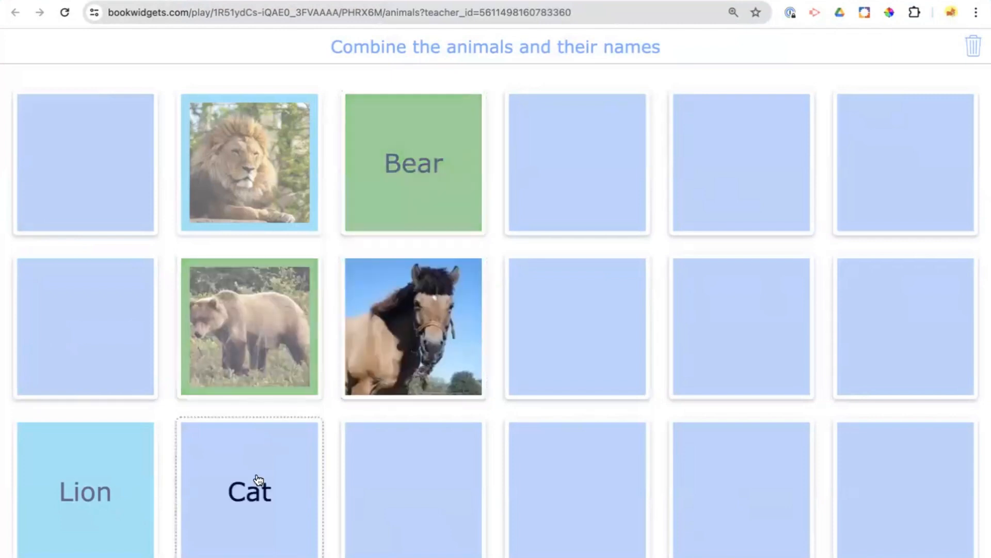
{"action": "left_click", "coordinate": [87, 116]}
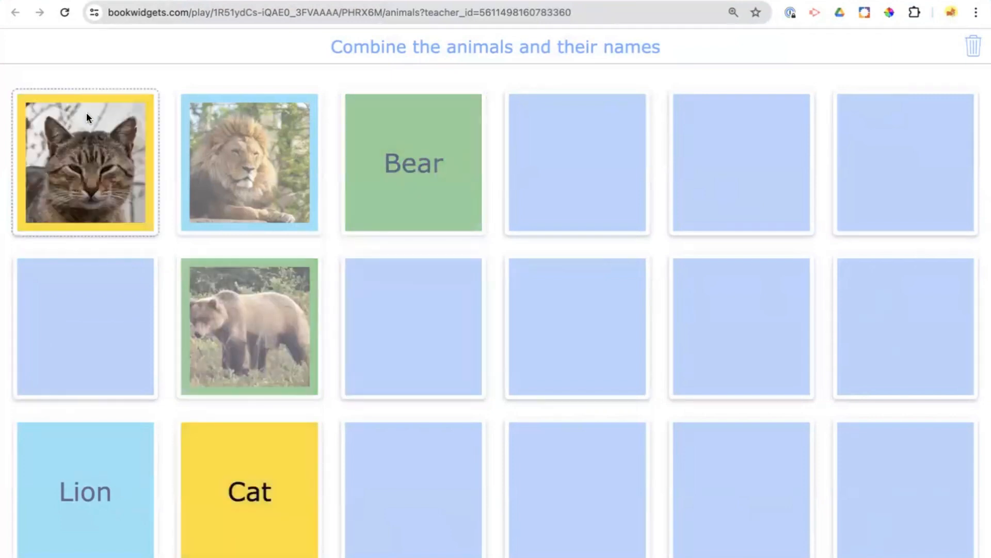
- Match the elephant, fox and rabbit pictures with their names in the memory game
{"action": "left_click", "coordinate": [549, 151]}
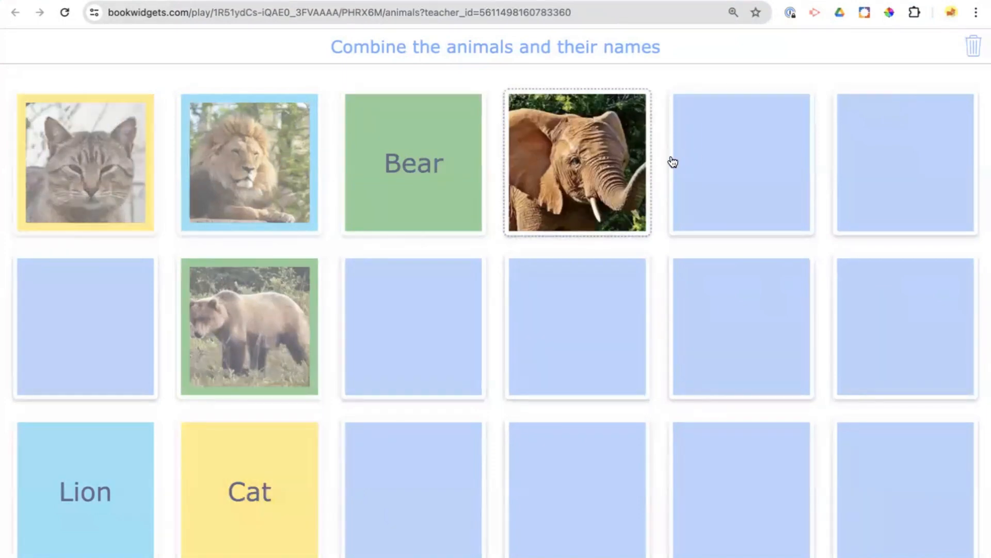
{"action": "left_click", "coordinate": [108, 318]}
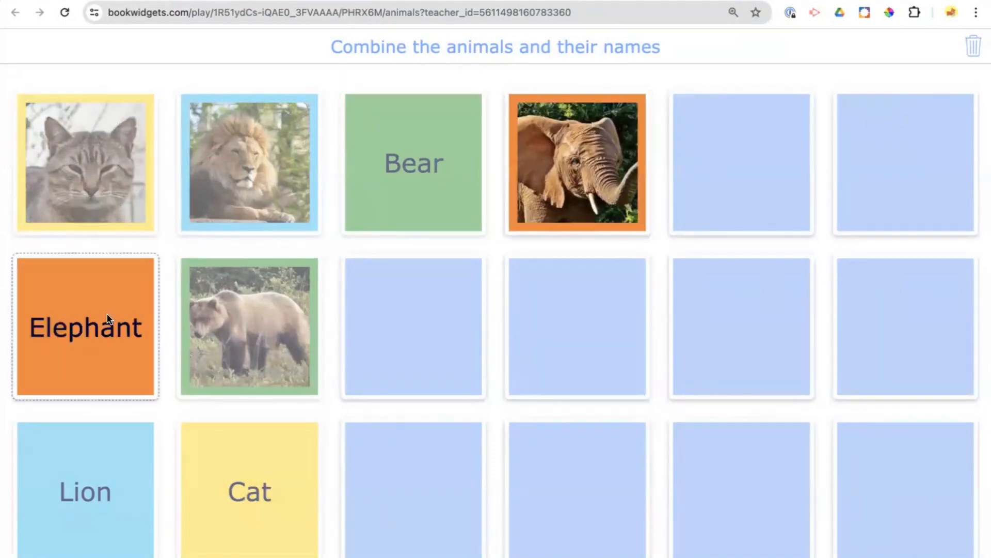
{"action": "left_click", "coordinate": [792, 183]}
{"action": "left_click", "coordinate": [907, 185]}
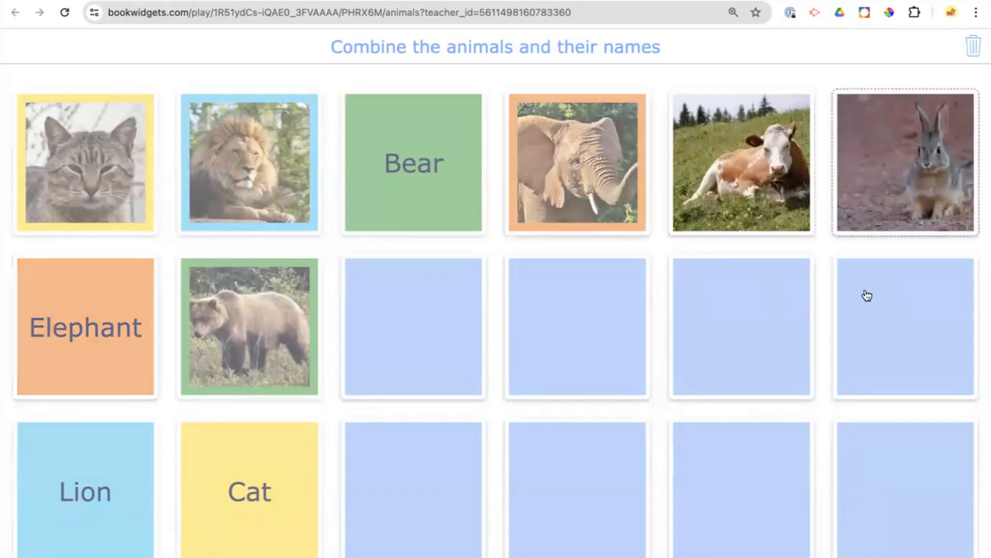
{"action": "left_click", "coordinate": [867, 317]}
{"action": "left_click", "coordinate": [766, 329]}
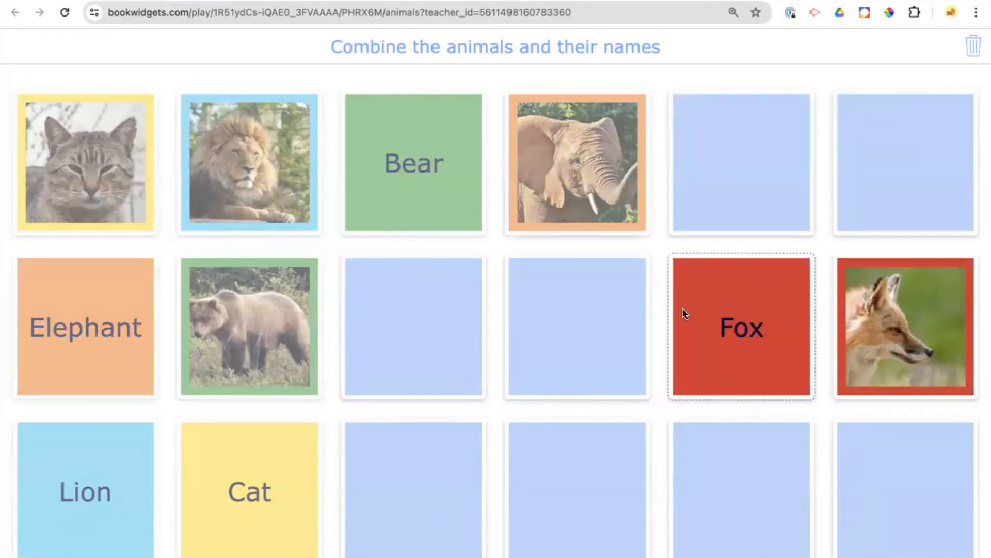
{"action": "left_click", "coordinate": [595, 341]}
{"action": "left_click", "coordinate": [874, 209]}
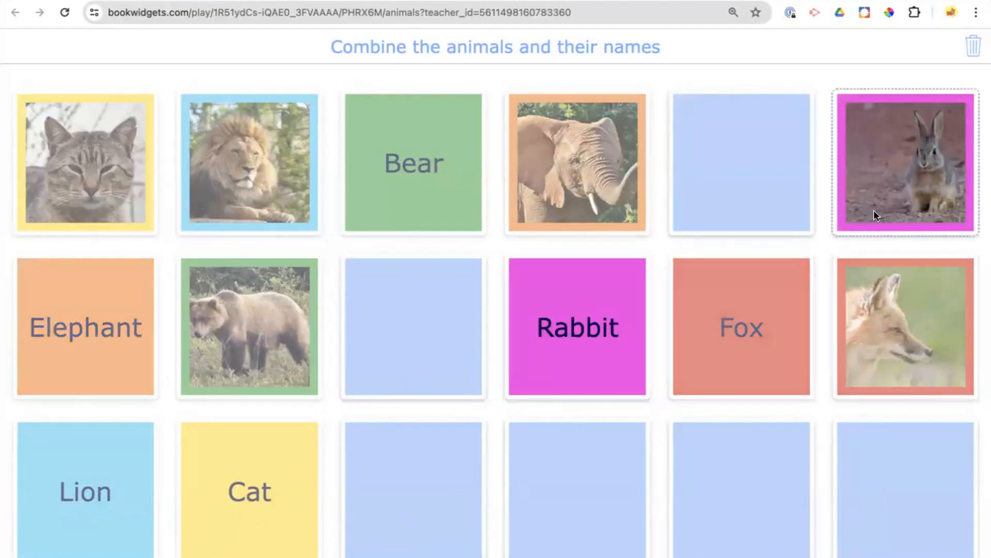
{"action": "left_click", "coordinate": [857, 481]}
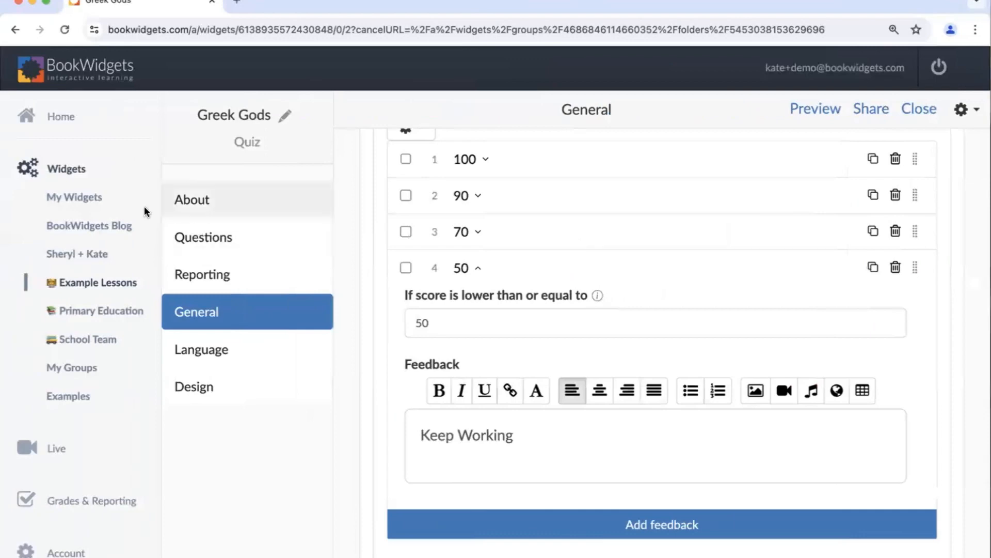
- Create a new Pair Matching widget in My Widgets and name it "Animals"
{"action": "left_click", "coordinate": [76, 205]}
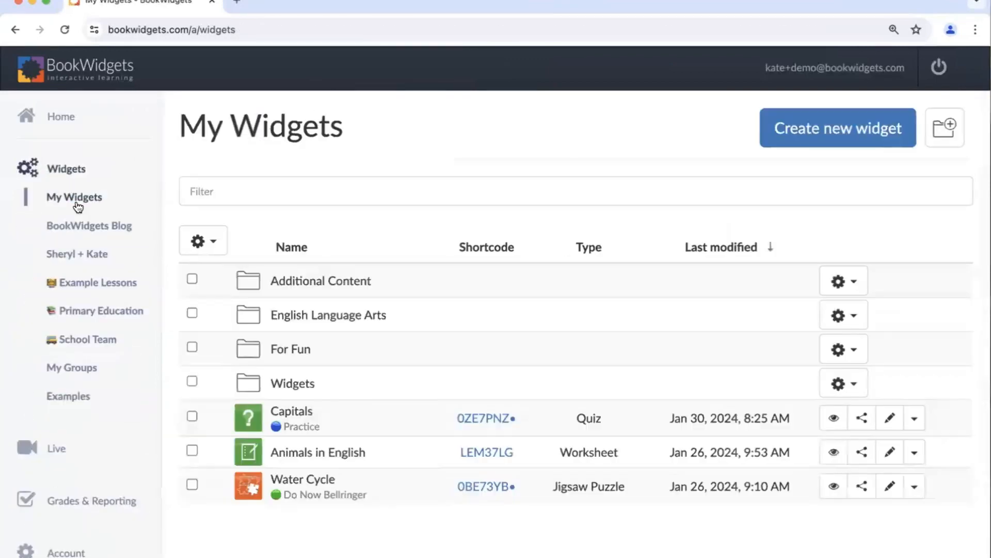
{"action": "left_click", "coordinate": [806, 147]}
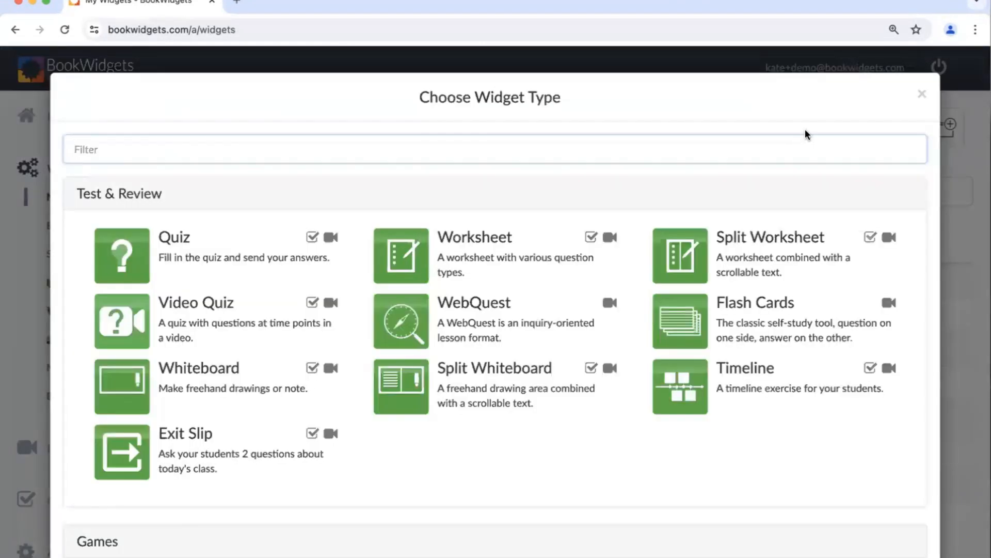
{"action": "scroll", "coordinate": [523, 184], "scroll_direction": "down", "scroll_amount": 5}
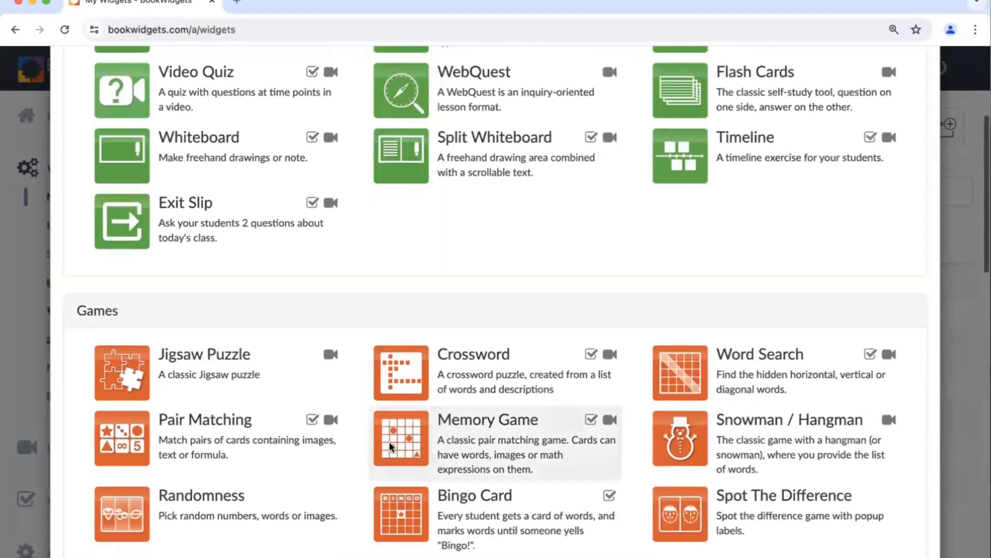
{"action": "left_click", "coordinate": [300, 457]}
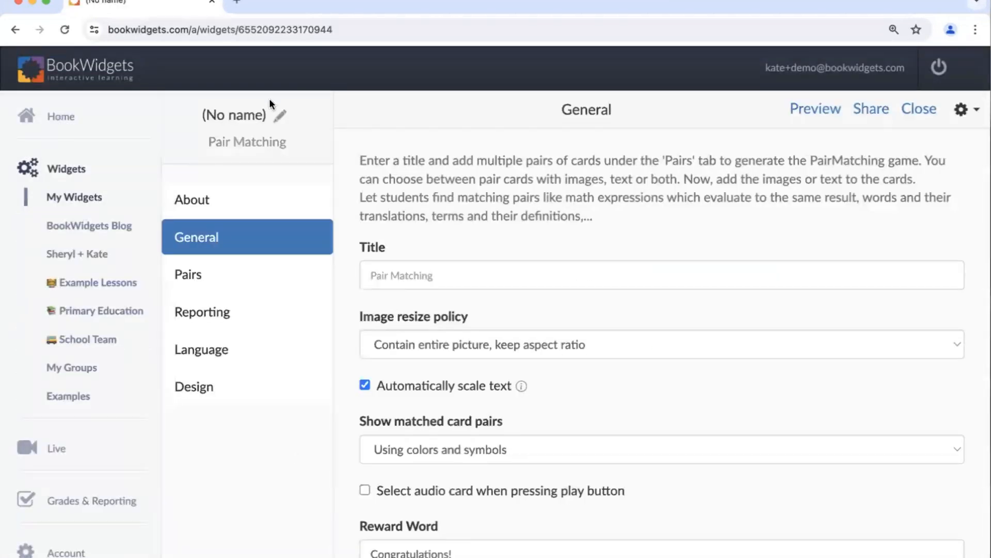
{"action": "left_click", "coordinate": [279, 115]}
{"action": "type", "text": "Ani"}
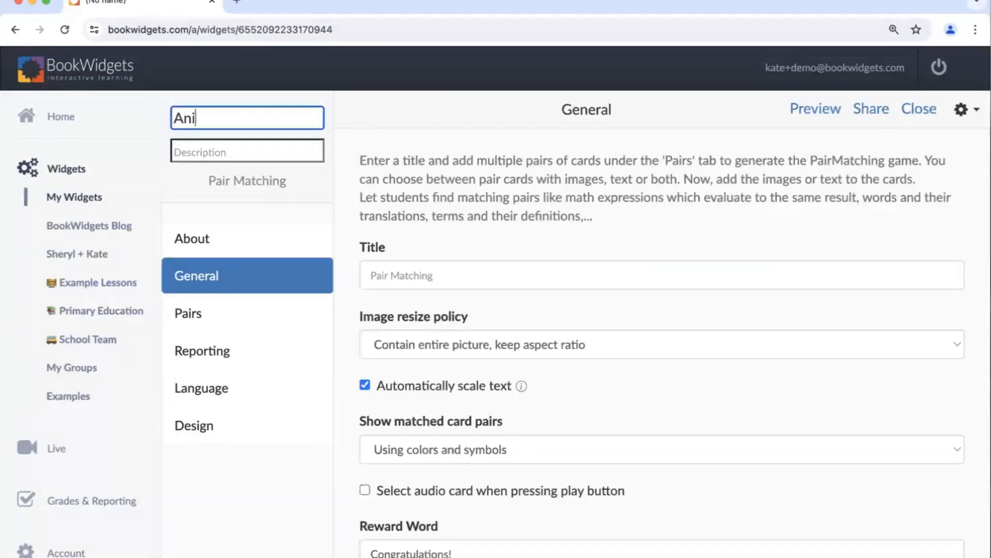
{"action": "type", "text": "mals"}
{"action": "left_click", "coordinate": [519, 209]}
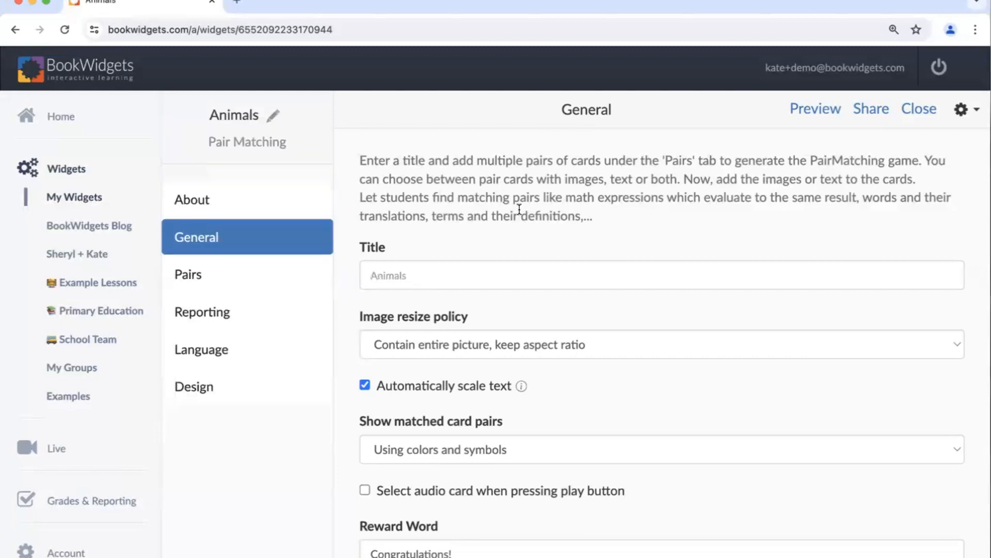
- Start an import from another widget and search the BookWidgets Blog group for "animals memory"
{"action": "left_click", "coordinate": [954, 127]}
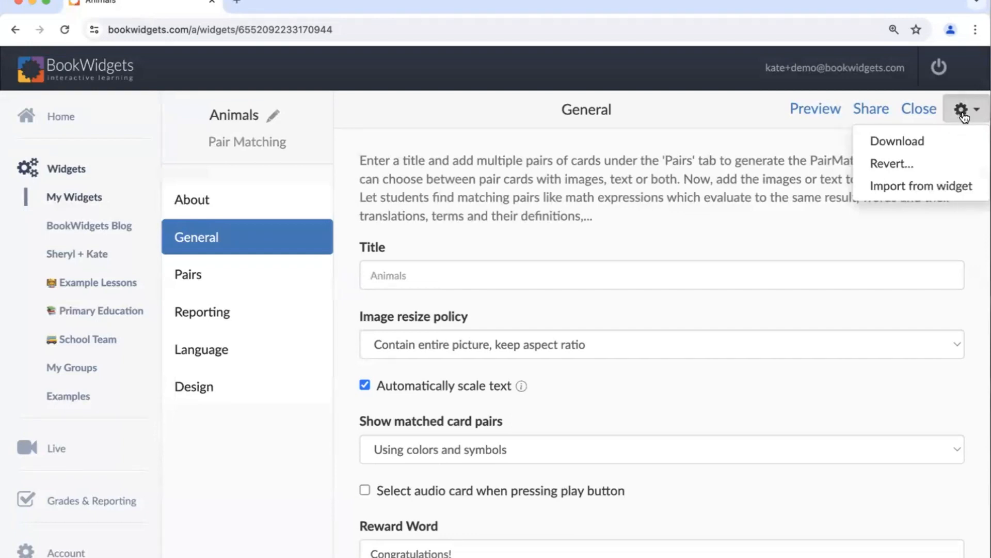
{"action": "left_click", "coordinate": [912, 181]}
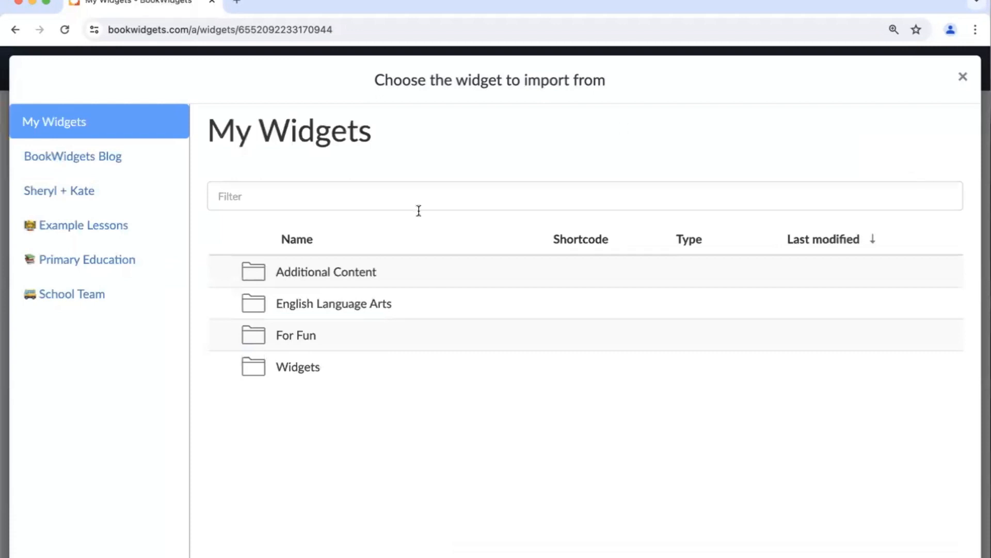
{"action": "left_click", "coordinate": [122, 237]}
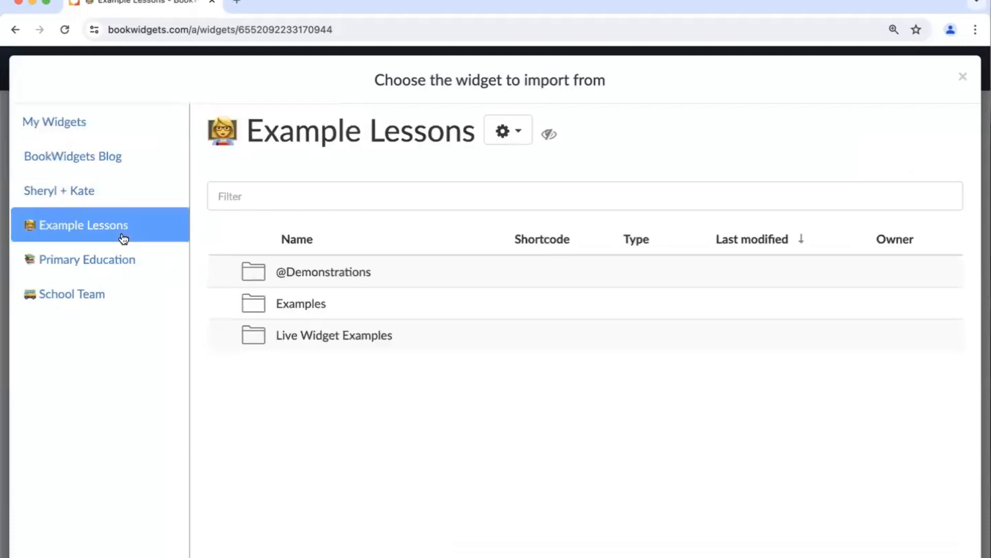
{"action": "left_click", "coordinate": [303, 276]}
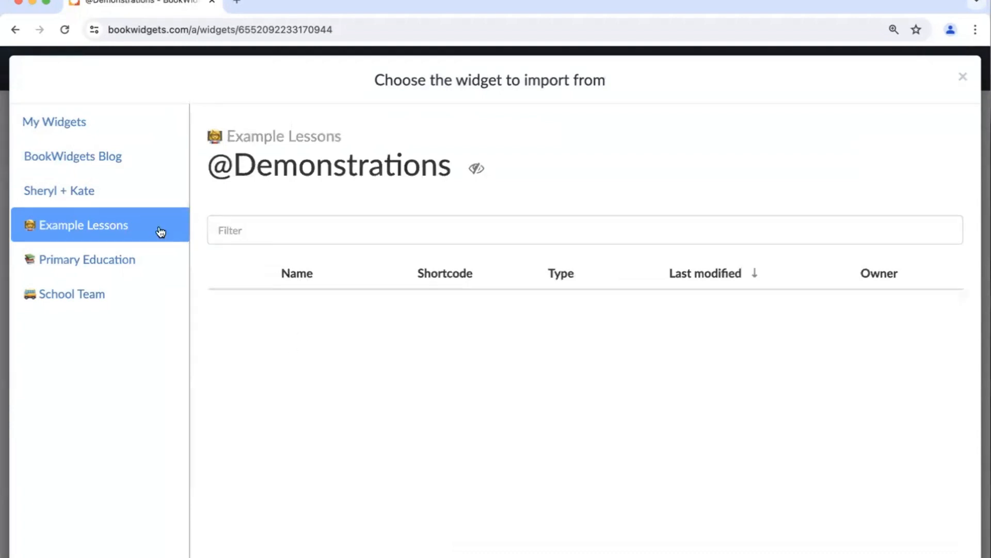
{"action": "left_click", "coordinate": [103, 161]}
{"action": "left_click", "coordinate": [238, 194]}
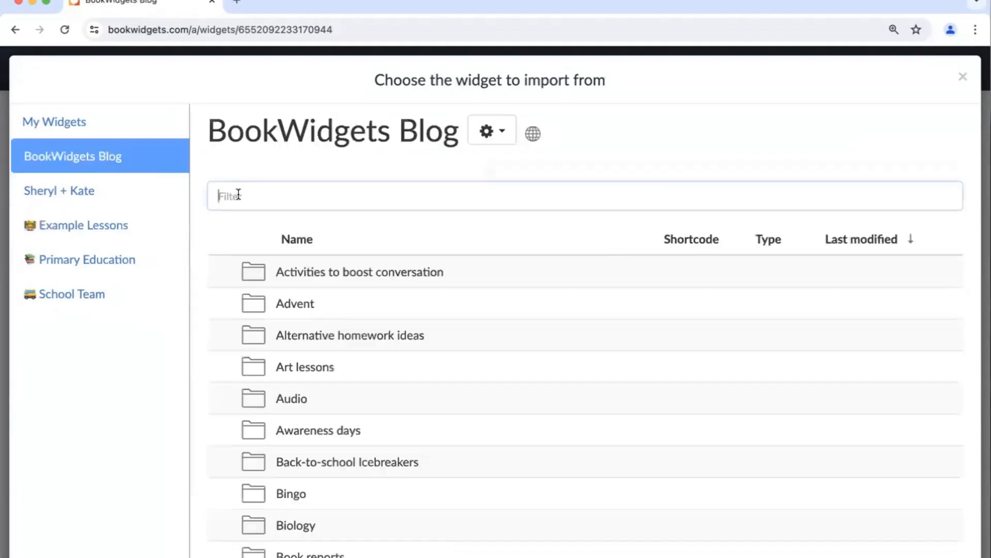
{"action": "type", "text": "animals"}
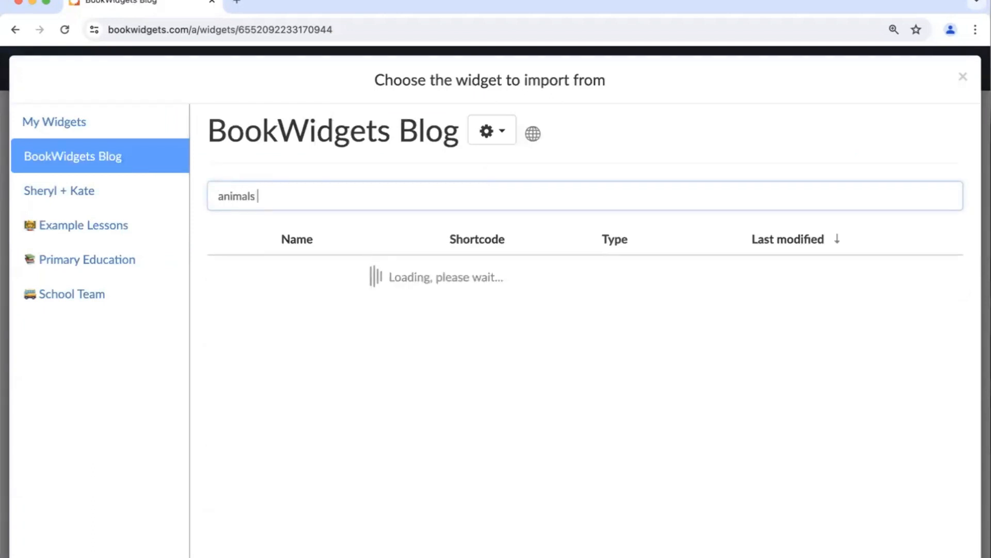
{"action": "type", "text": " memory"}
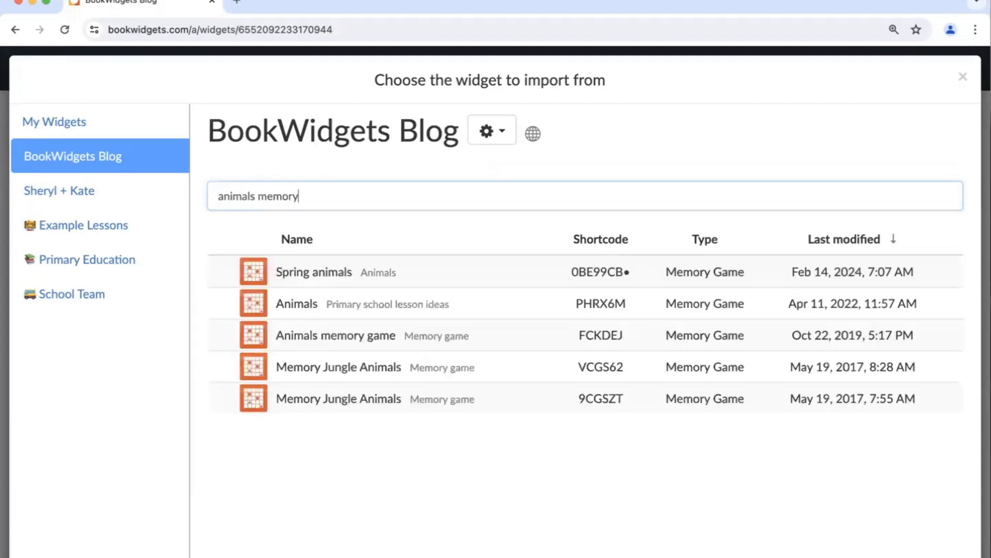
- Import all card pairs from the "Animals" memory game filed under Primary school lesson ideas
{"action": "left_click", "coordinate": [744, 309]}
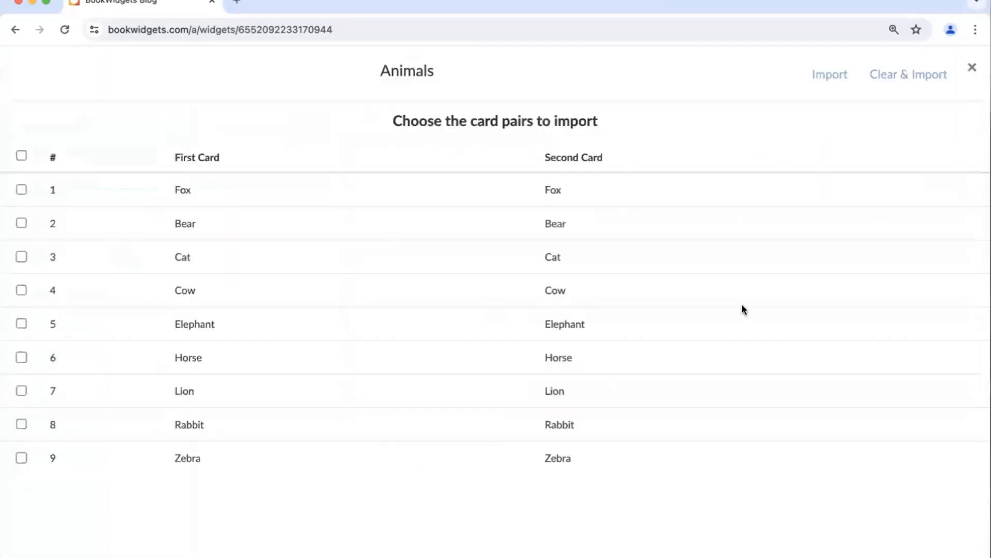
{"action": "left_click", "coordinate": [21, 156]}
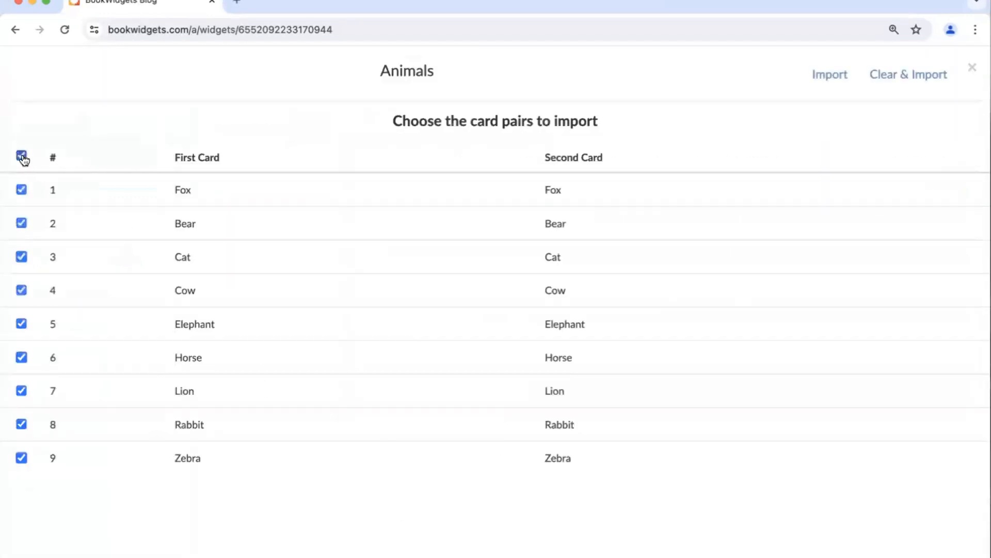
{"action": "left_click", "coordinate": [826, 78]}
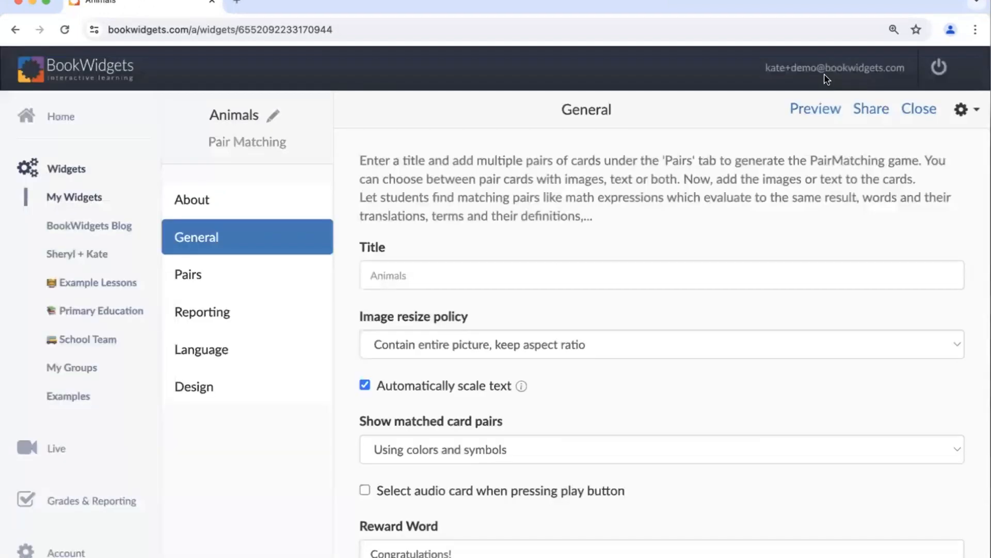
- Review the imported card pairs, preview the Animals pair matching game in Student View and close the preview
{"action": "left_click", "coordinate": [228, 281]}
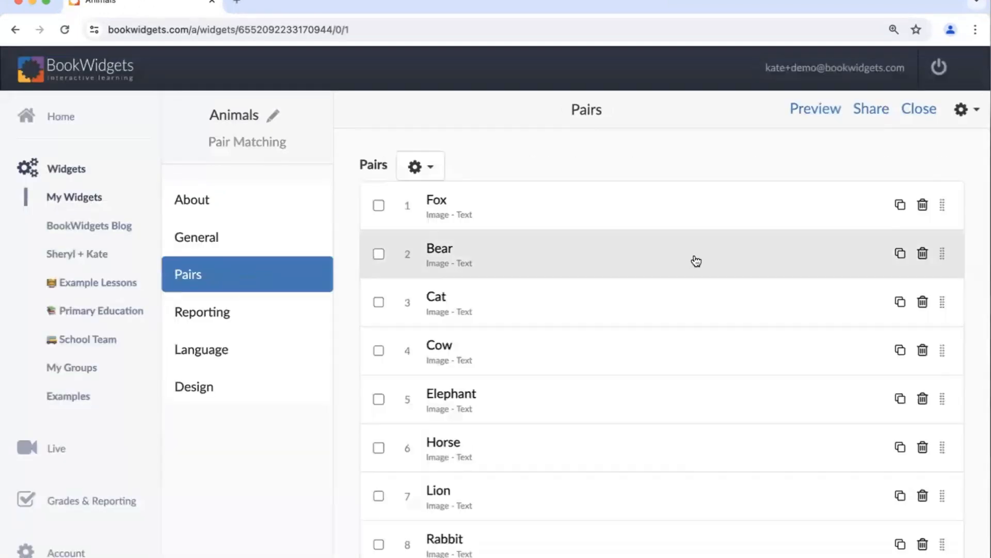
{"action": "left_click", "coordinate": [813, 112]}
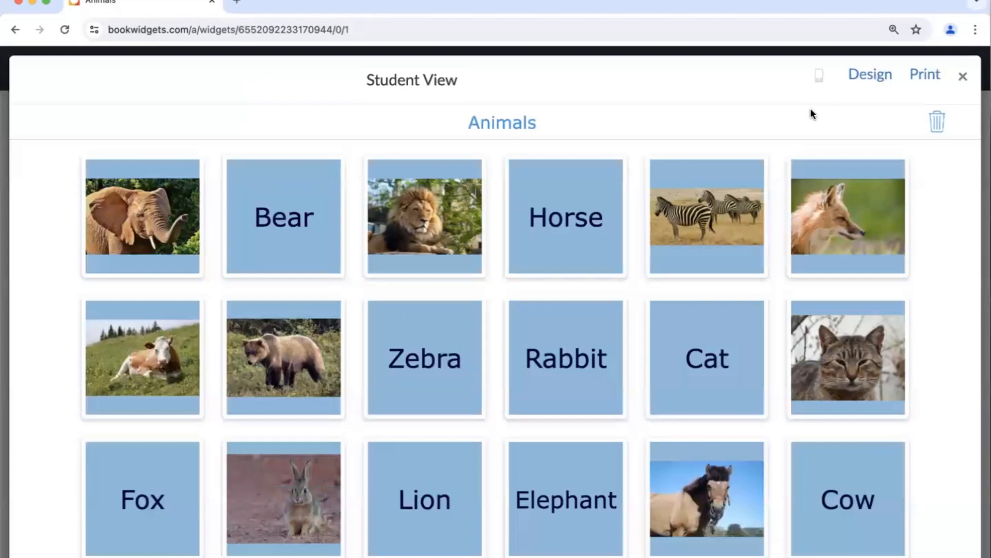
{"action": "left_click", "coordinate": [965, 75]}
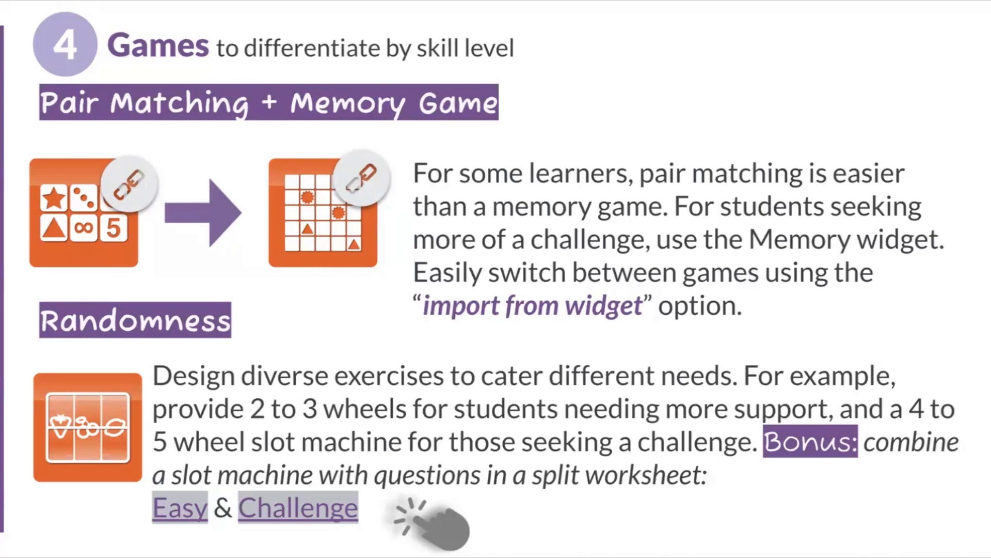
- Open the Easy split worksheet example from the Games slide in a new window and spin its three emoji wheels
{"action": "right_click", "coordinate": [180, 504]}
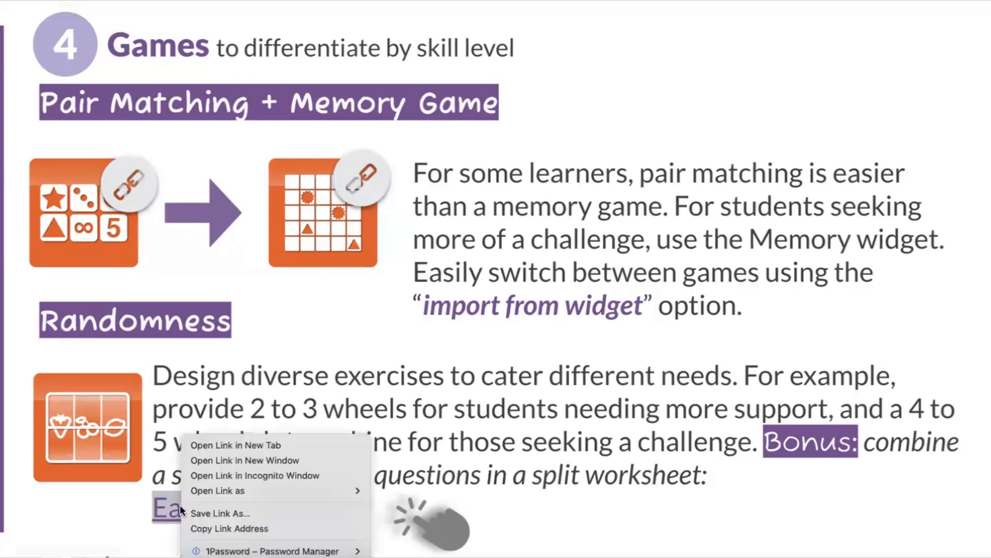
{"action": "left_click", "coordinate": [211, 459]}
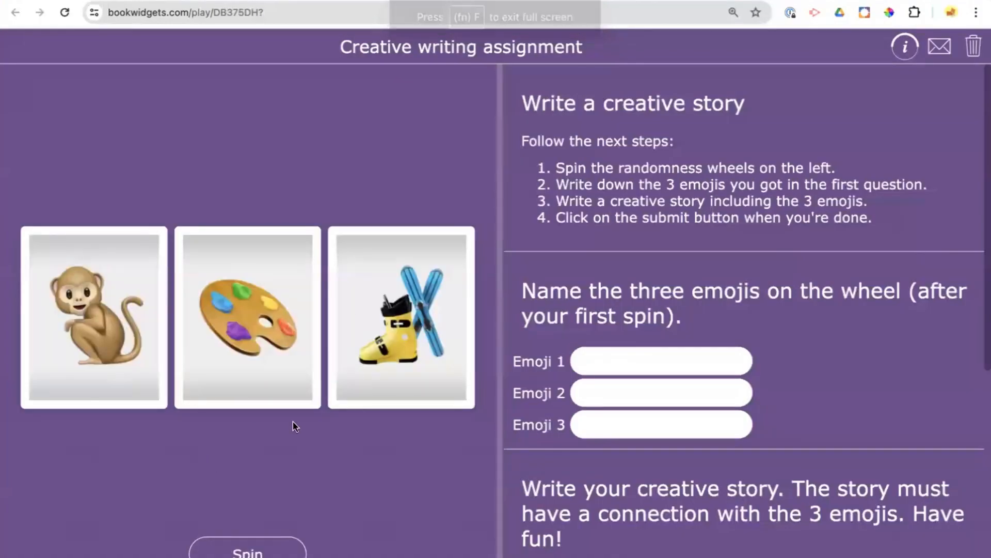
{"action": "left_click", "coordinate": [253, 546]}
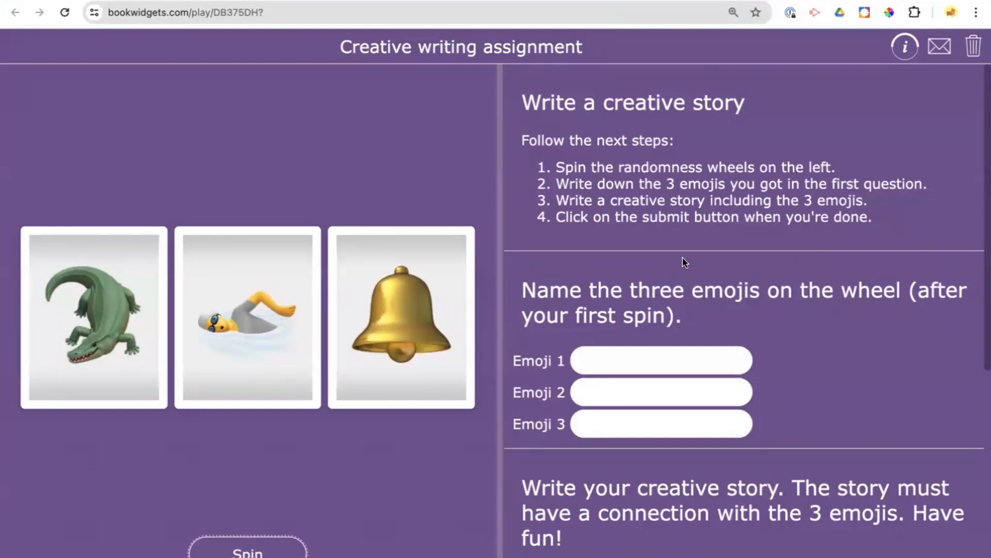
- Examine the emoji-naming and story-writing questions of the Easy split worksheet and return to the Games slide
{"action": "scroll", "coordinate": [683, 260], "scroll_direction": "down", "scroll_amount": 7}
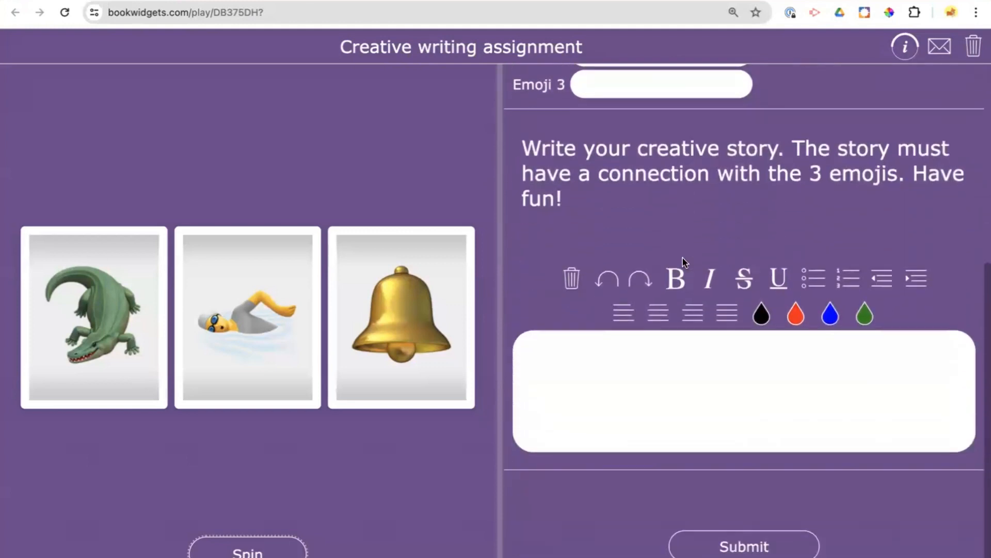
{"action": "scroll", "coordinate": [682, 261], "scroll_direction": "down", "scroll_amount": 1}
{"action": "key", "text": "space"}
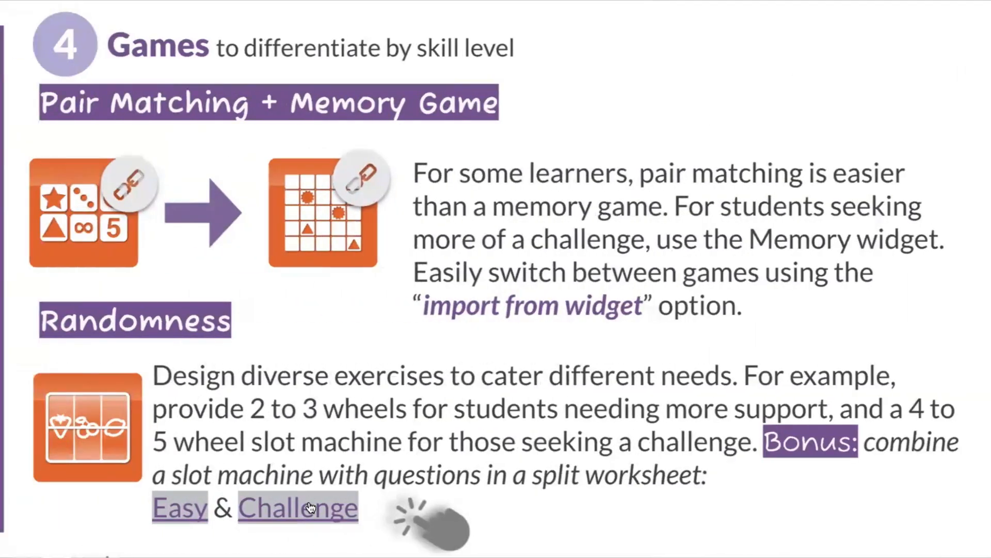
- Open the Challenge split worksheet example from the Games slide in a new window and spin its four emoji wheels
{"action": "right_click", "coordinate": [310, 507]}
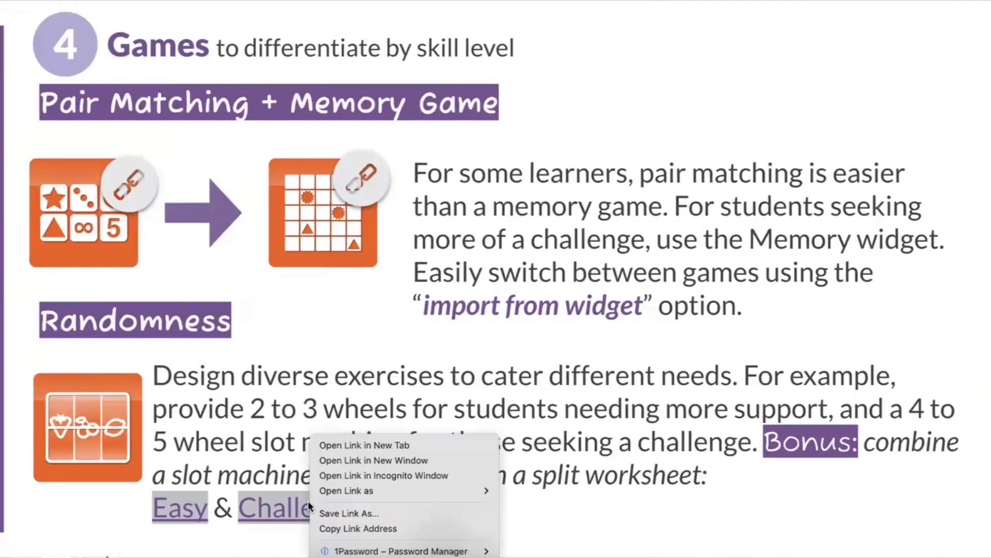
{"action": "left_click", "coordinate": [335, 463]}
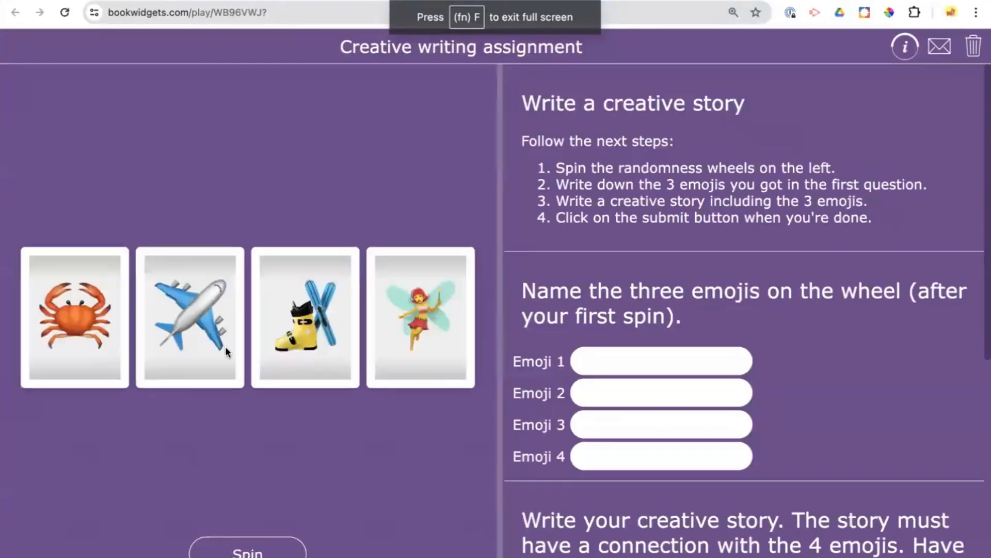
{"action": "left_click", "coordinate": [253, 550]}
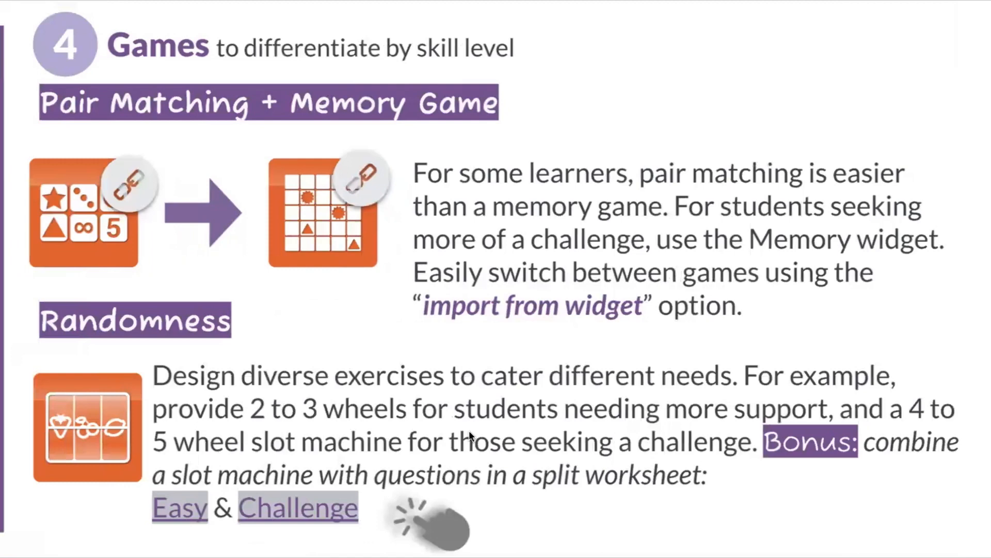
- Advance the presentation to the Word Search slide and open its linked Cell Structure game in a new window
{"action": "key", "text": "Right"}
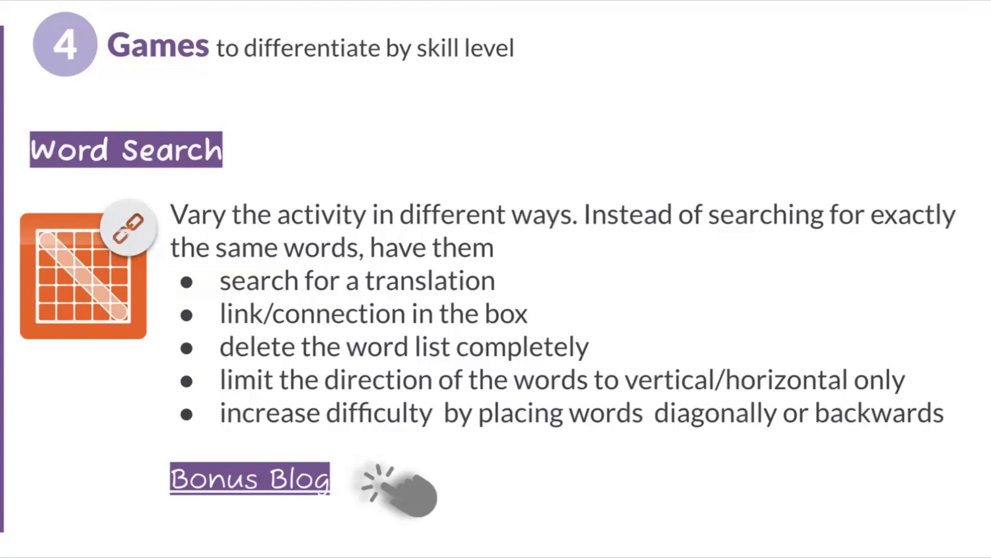
{"action": "right_click", "coordinate": [73, 282]}
{"action": "left_click", "coordinate": [95, 303]}
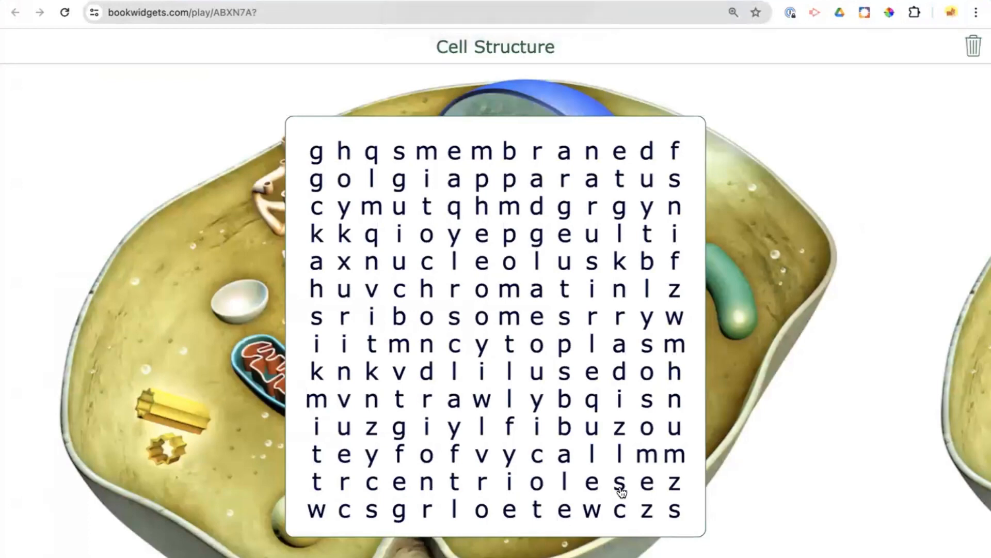
- Mark "centrioles" and "golgiapparatus" in the Cell Structure word search, and advance the presentation to the Extra tips & Options slide
{"action": "left_click_drag", "start_coordinate": [372, 483], "coordinate": [568, 482]}
{"action": "left_click_drag", "start_coordinate": [379, 486], "coordinate": [602, 487]}
{"action": "left_click_drag", "start_coordinate": [366, 485], "coordinate": [622, 484]}
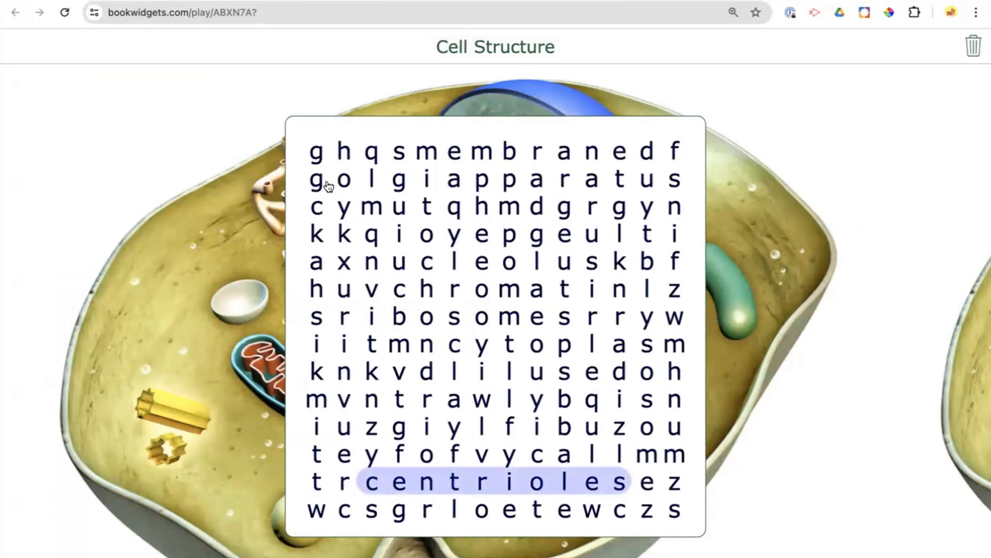
{"action": "left_click_drag", "start_coordinate": [317, 181], "coordinate": [675, 185]}
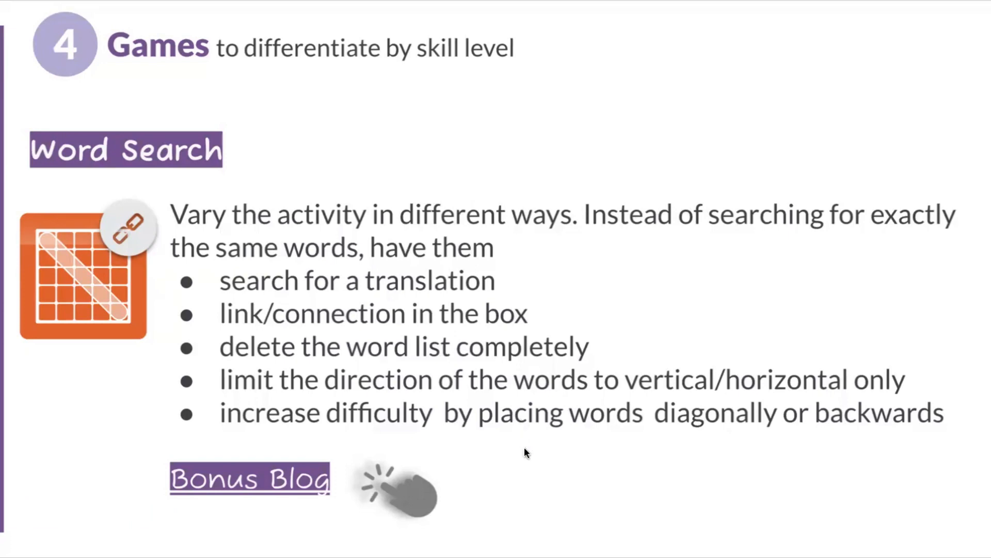
{"action": "key", "text": "Right"}
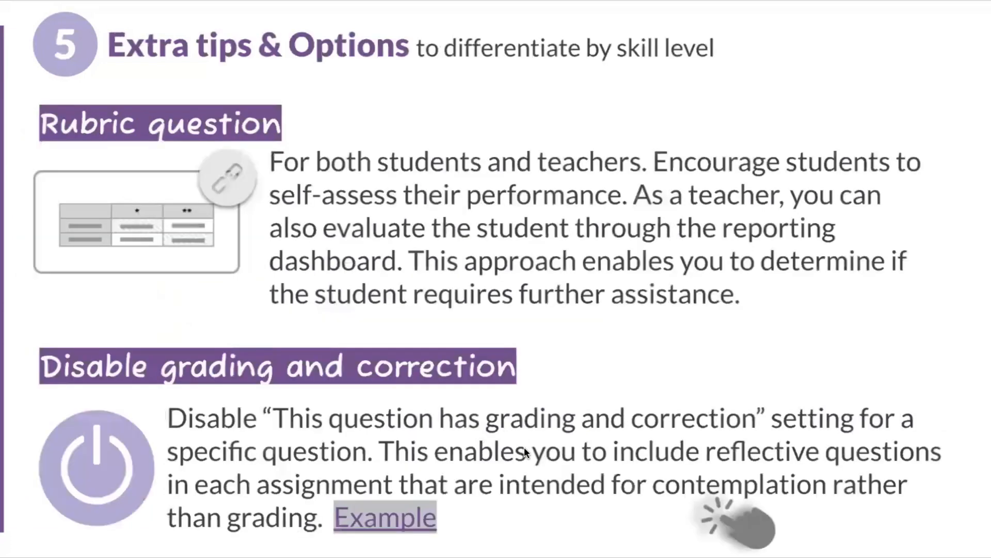
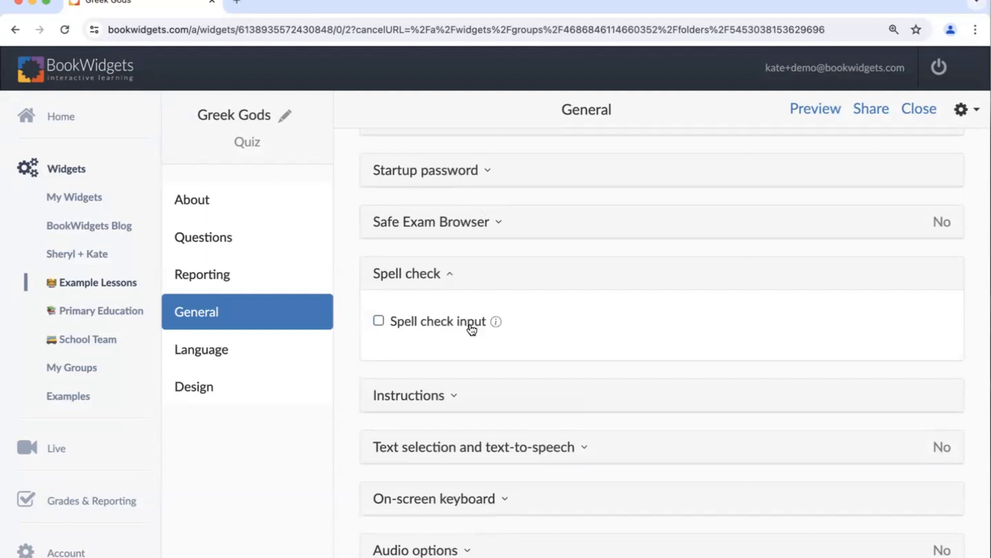
- Allow text selection in the Greek Gods quiz and test it by selecting question 1's text in the preview
{"action": "scroll", "coordinate": [423, 404], "scroll_direction": "down", "scroll_amount": 3}
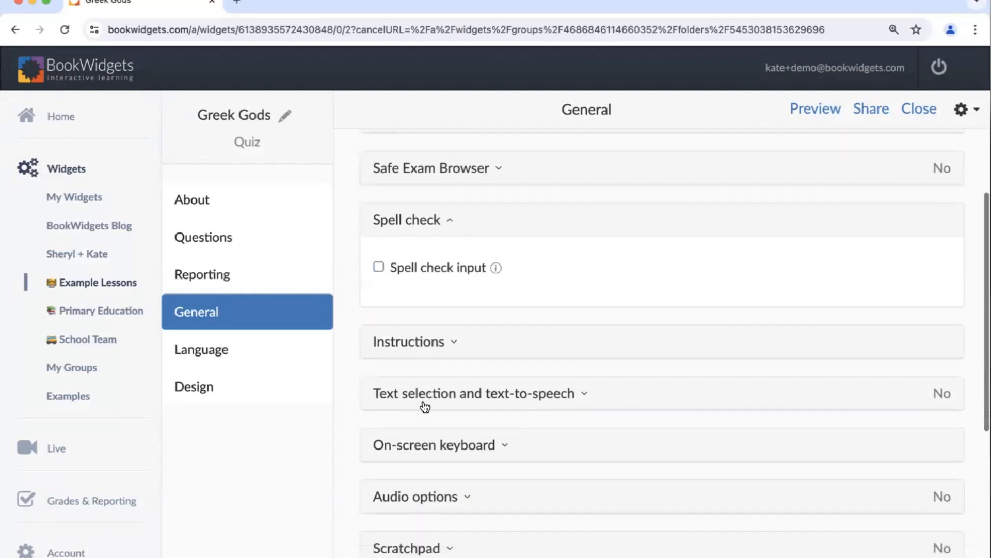
{"action": "left_click", "coordinate": [448, 318]}
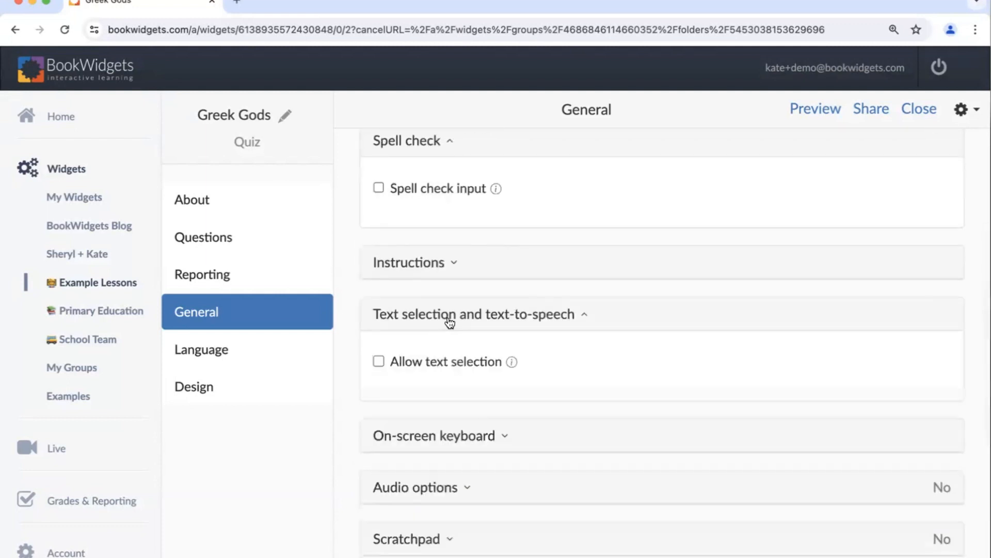
{"action": "left_click", "coordinate": [378, 361]}
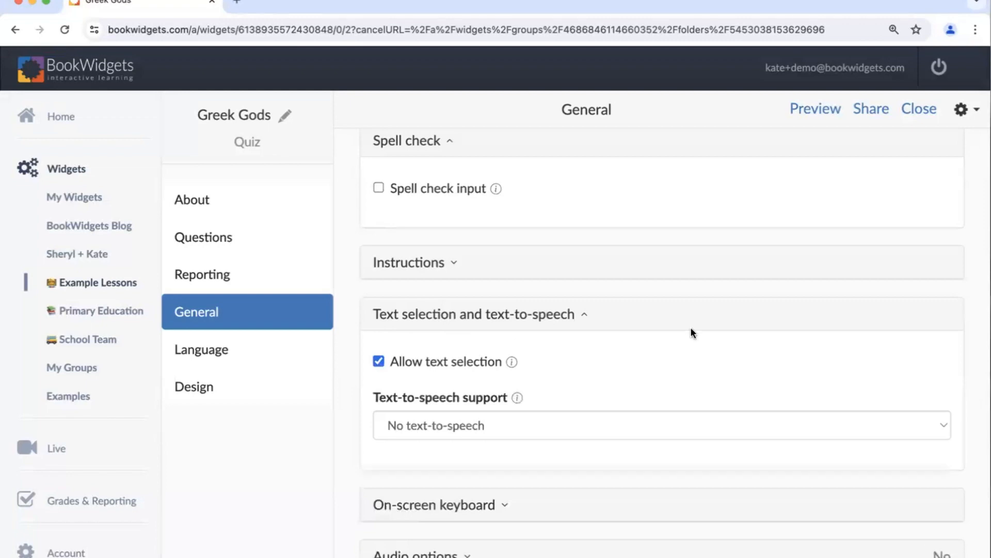
{"action": "left_click", "coordinate": [794, 117]}
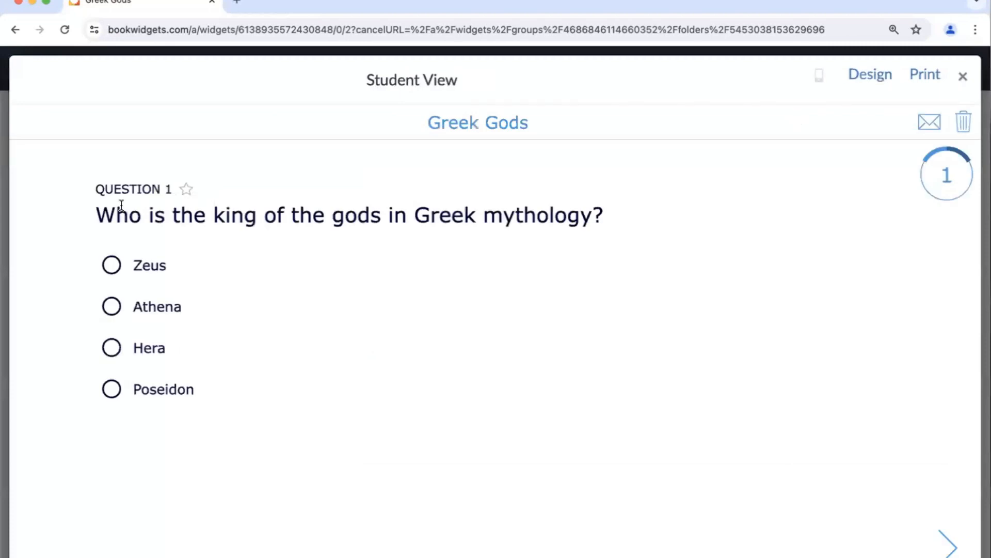
{"action": "left_click_drag", "start_coordinate": [95, 215], "coordinate": [606, 223]}
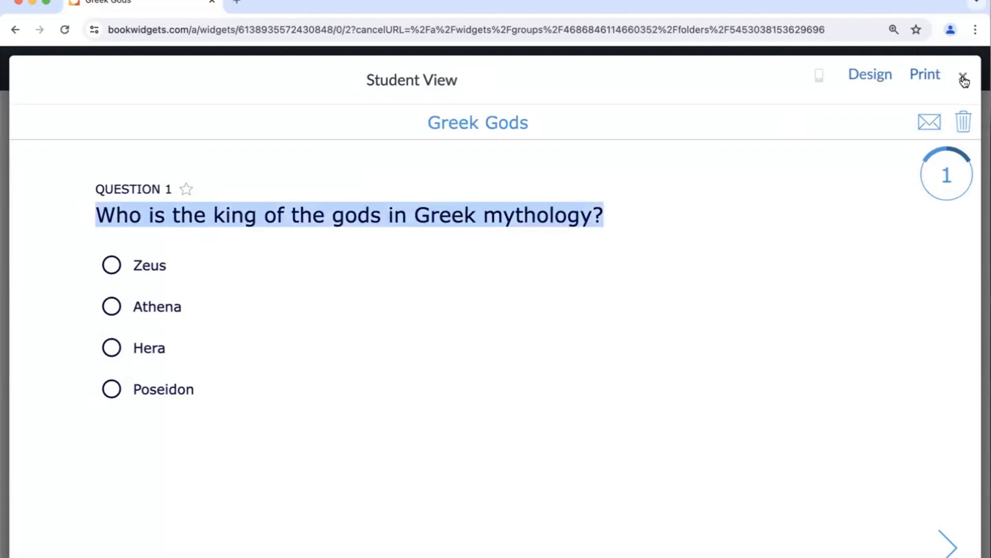
{"action": "left_click", "coordinate": [962, 77]}
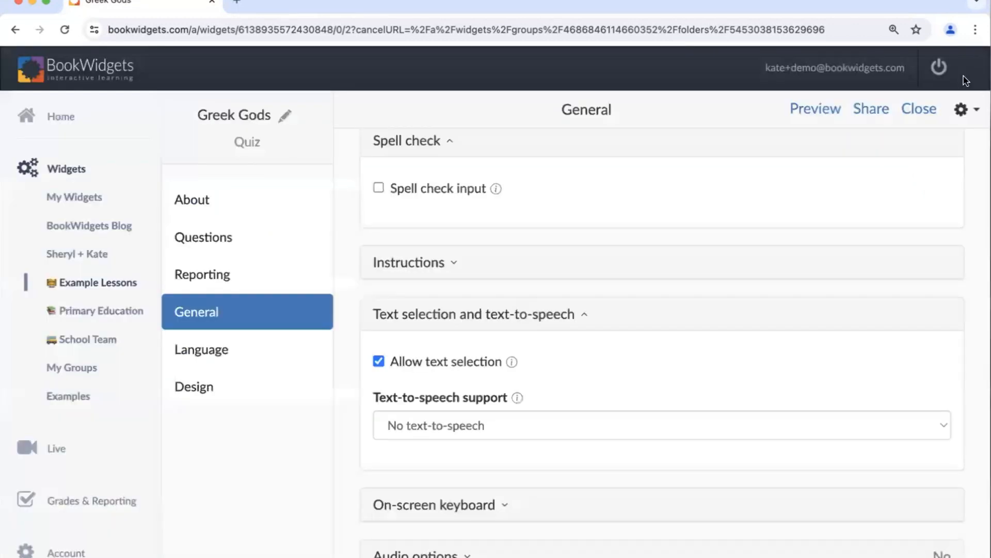
- Preview the quiz with text selection turned off, and turn the option back on
{"action": "left_click", "coordinate": [379, 361]}
{"action": "left_click", "coordinate": [825, 109]}
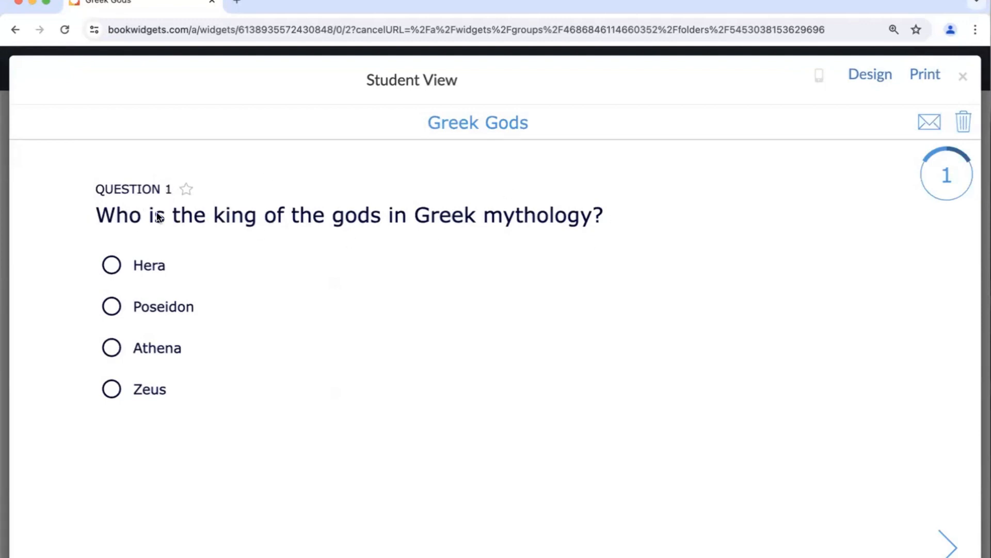
{"action": "left_click", "coordinate": [963, 77]}
{"action": "left_click", "coordinate": [378, 361]}
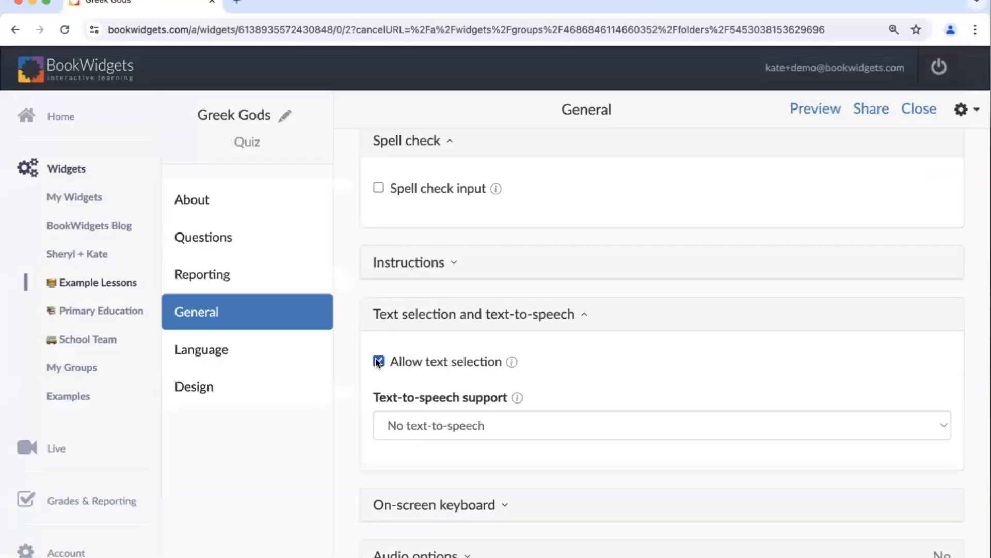
- Set text-to-speech support to "Use browser text-to-speech" with Dutch as the secondary language
{"action": "scroll", "coordinate": [554, 314], "scroll_direction": "down", "scroll_amount": 1}
{"action": "scroll", "coordinate": [555, 314], "scroll_direction": "down", "scroll_amount": 3}
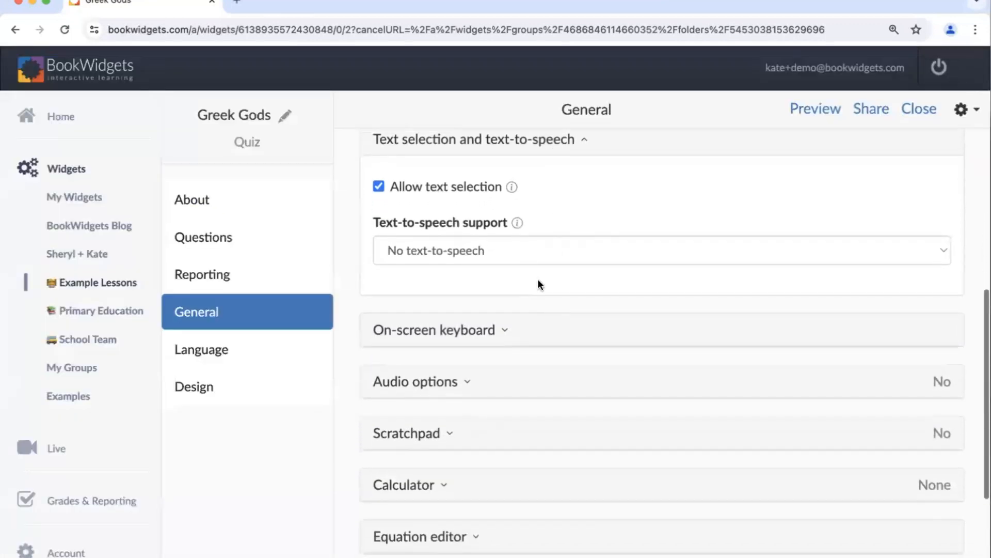
{"action": "left_click", "coordinate": [527, 254]}
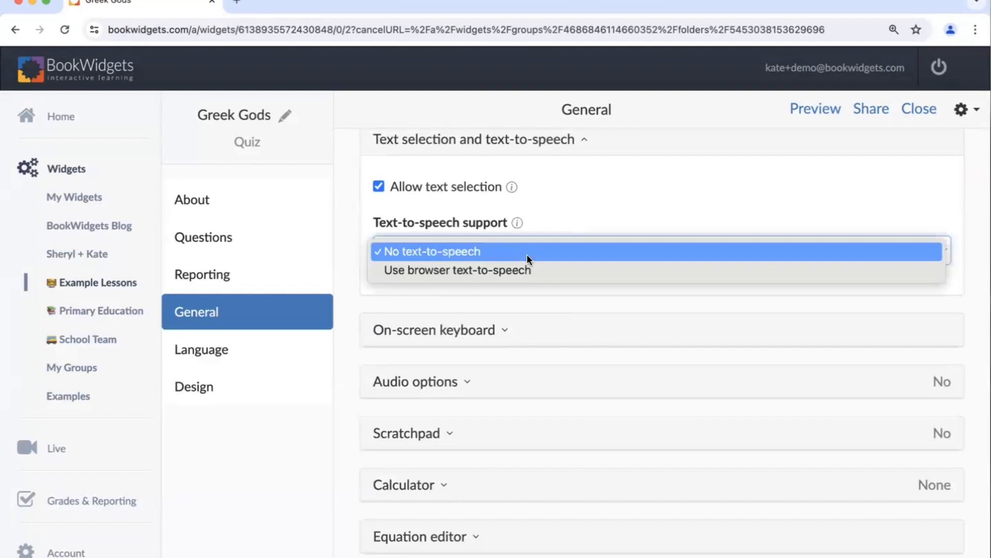
{"action": "left_click", "coordinate": [498, 270]}
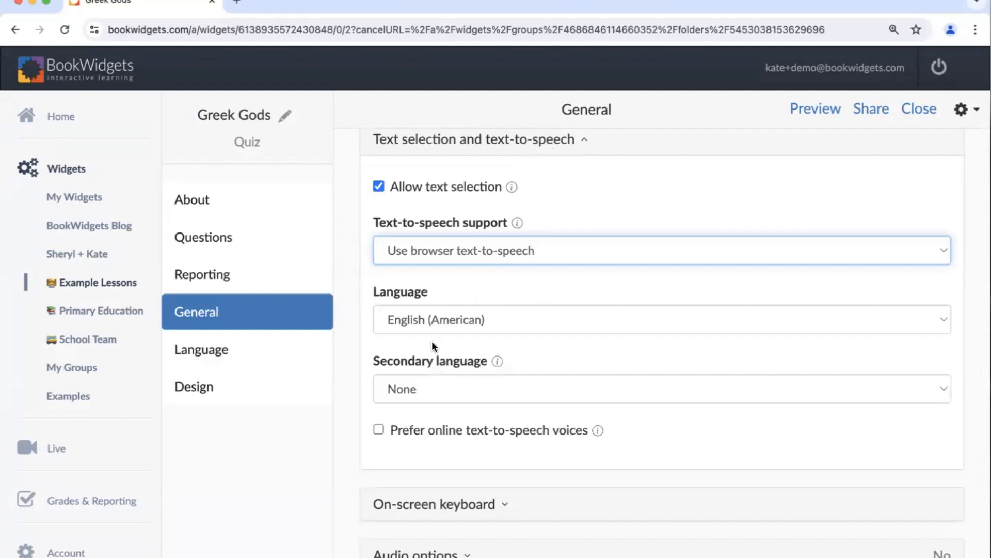
{"action": "left_click", "coordinate": [405, 390]}
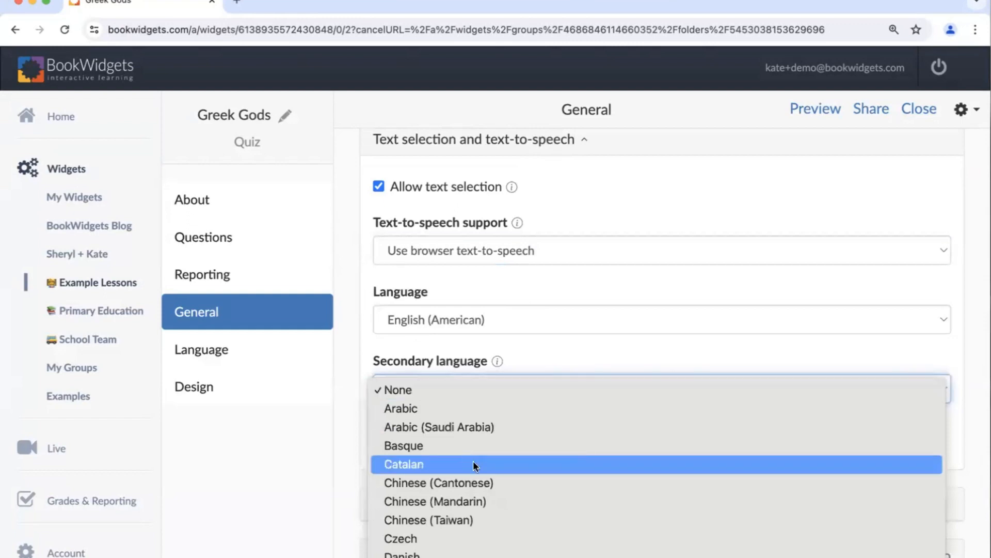
{"action": "scroll", "coordinate": [473, 460], "scroll_direction": "down", "scroll_amount": 3}
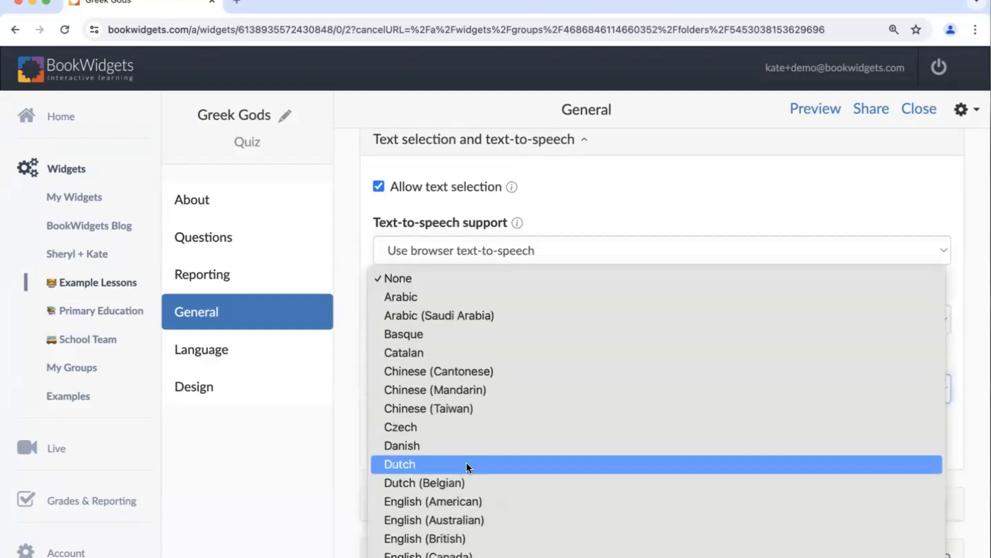
{"action": "left_click", "coordinate": [466, 465]}
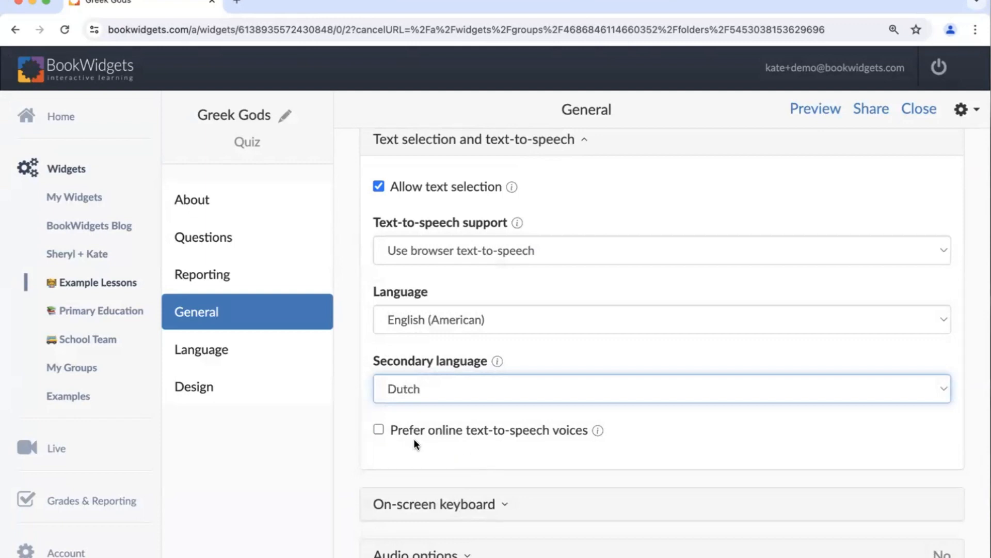
- Preview the quiz and have question 1's text read aloud in English and in Dutch
{"action": "left_click", "coordinate": [812, 109]}
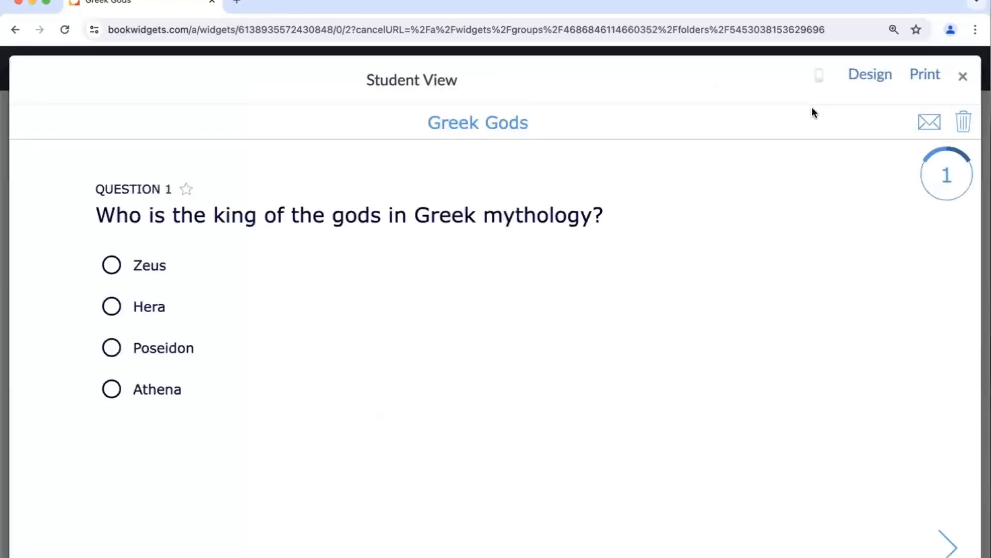
{"action": "left_click_drag", "start_coordinate": [96, 212], "coordinate": [601, 217]}
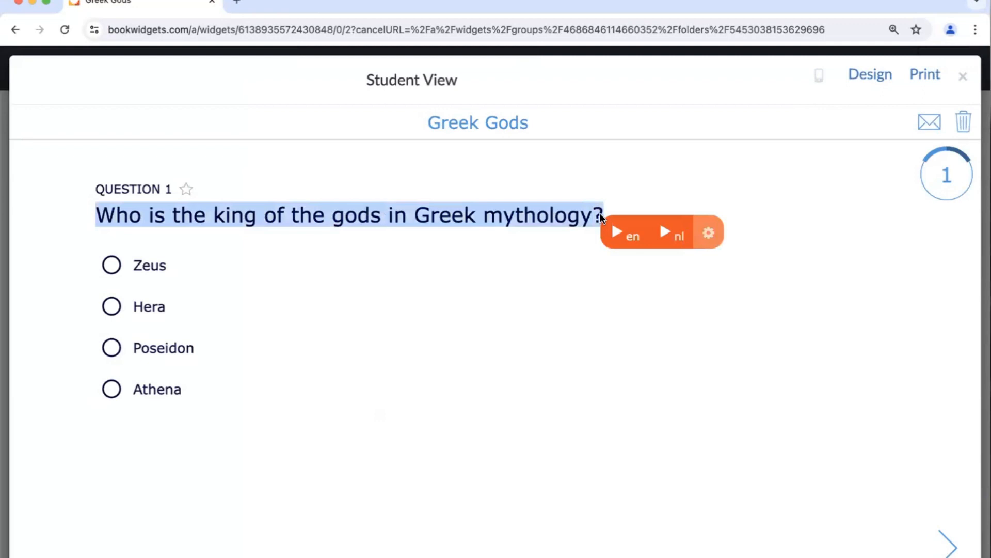
{"action": "left_click", "coordinate": [629, 244]}
{"action": "left_click", "coordinate": [672, 244]}
- Slow the English text-to-speech speed to 0.45x in the preview, check the available English voices, and close the settings
{"action": "left_click", "coordinate": [709, 235]}
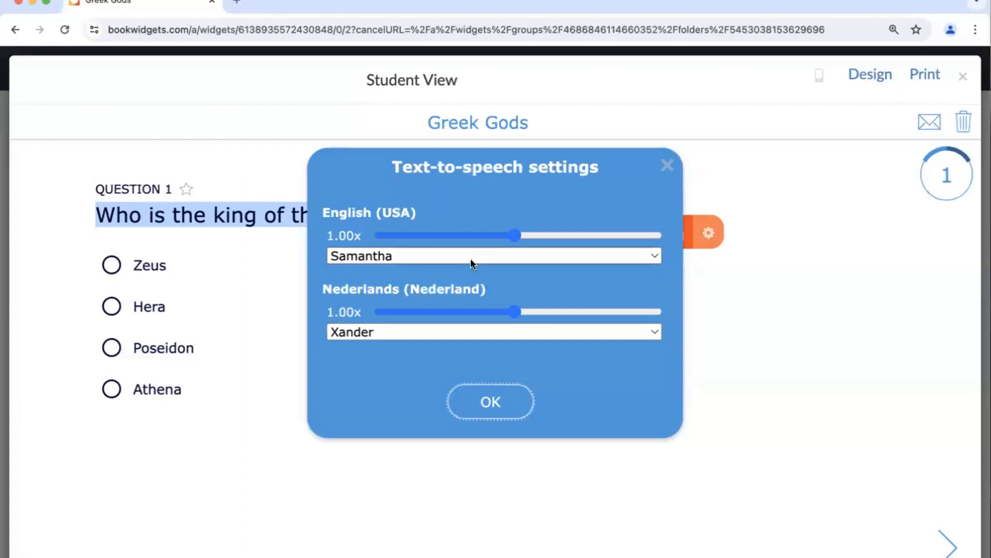
{"action": "left_click", "coordinate": [519, 235]}
{"action": "left_click_drag", "start_coordinate": [518, 235], "coordinate": [434, 235]}
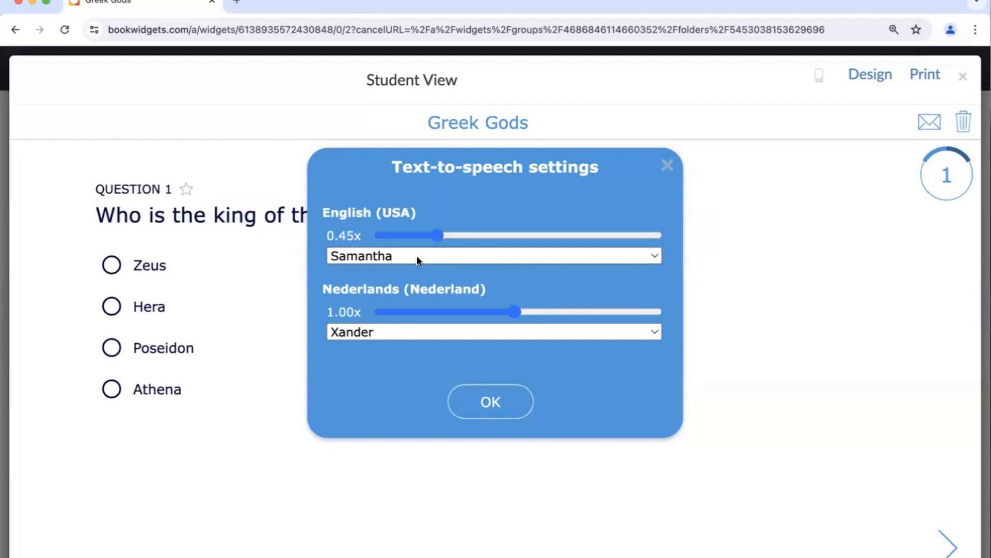
{"action": "left_click", "coordinate": [439, 256]}
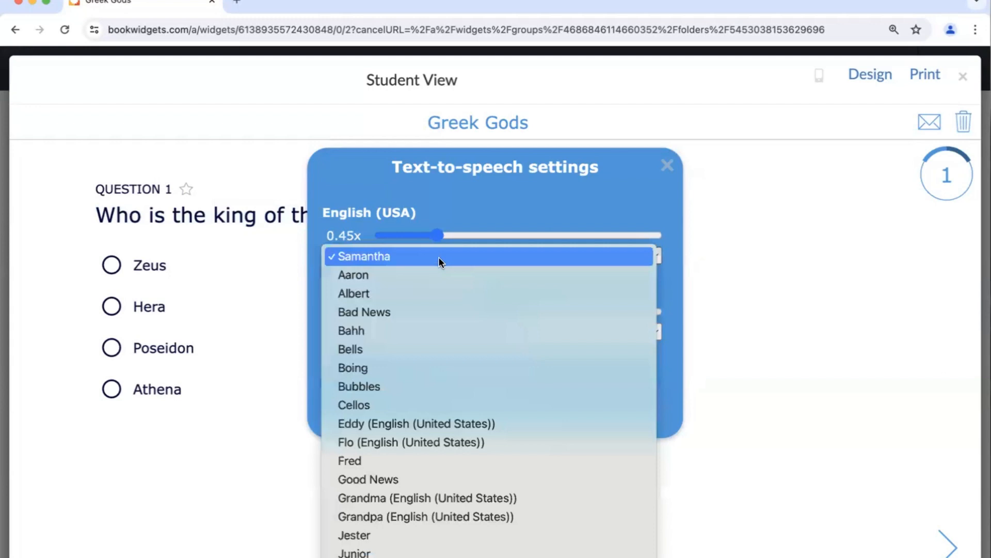
{"action": "left_click", "coordinate": [439, 256]}
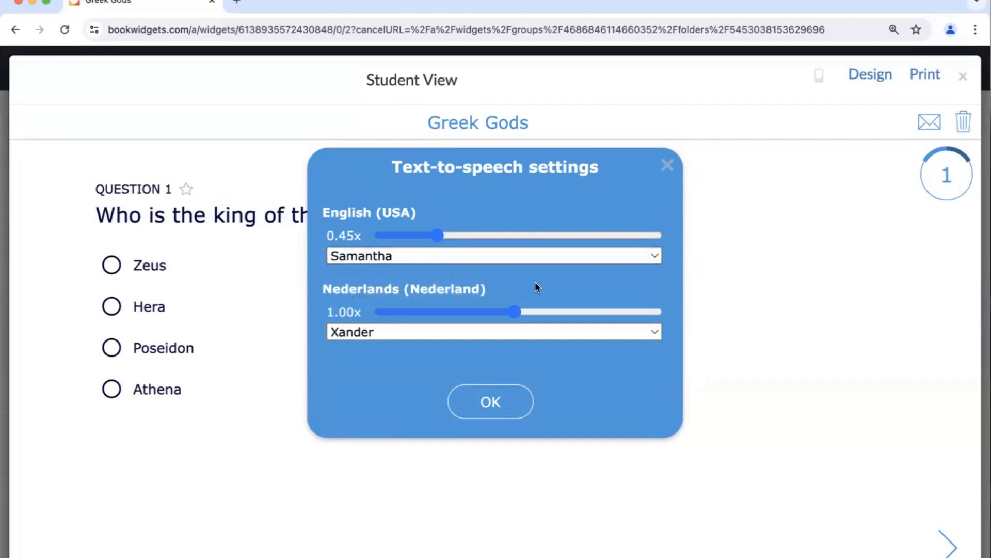
{"action": "left_click", "coordinate": [666, 164]}
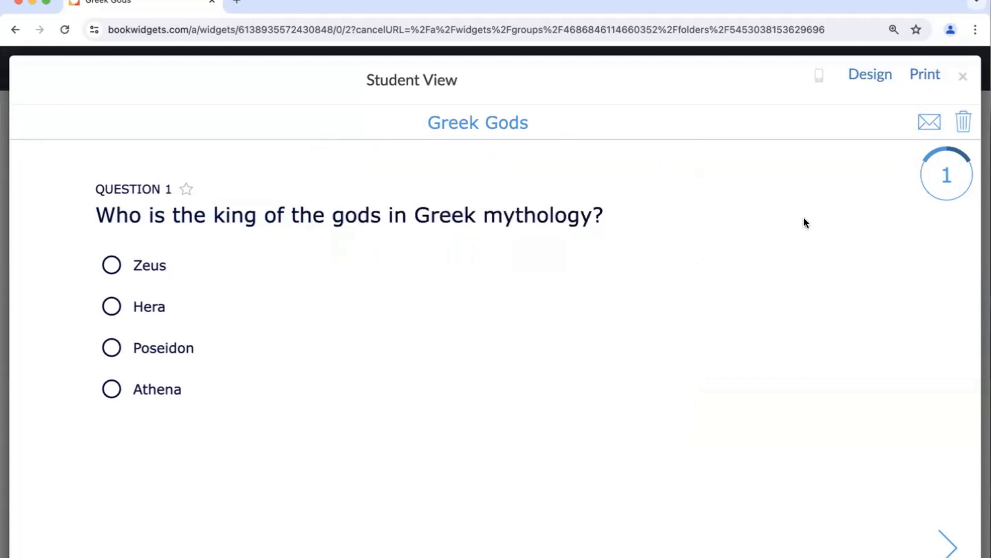
- Open the quiz's design settings from the preview and apply the Dark Background template
{"action": "left_click", "coordinate": [873, 82]}
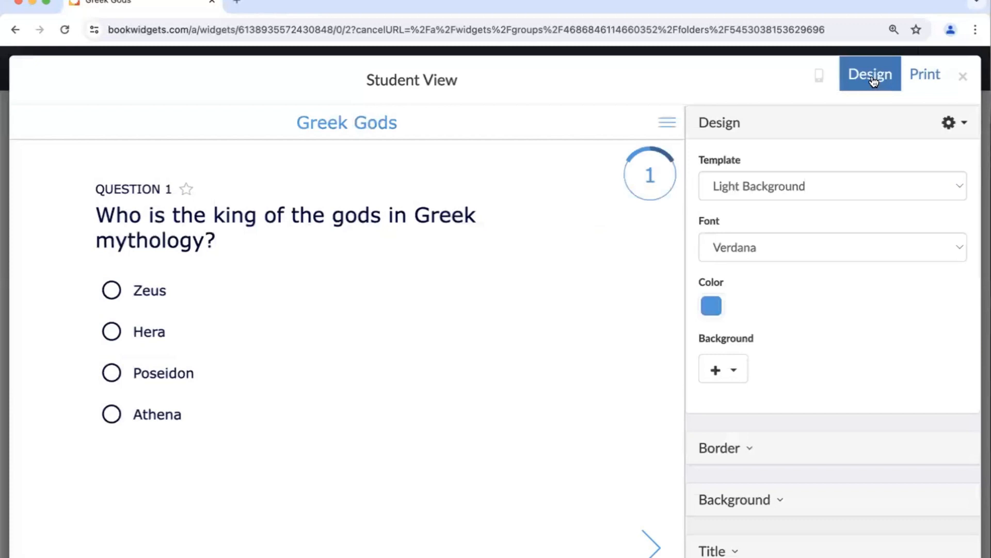
{"action": "left_click", "coordinate": [755, 182]}
{"action": "left_click", "coordinate": [754, 168]}
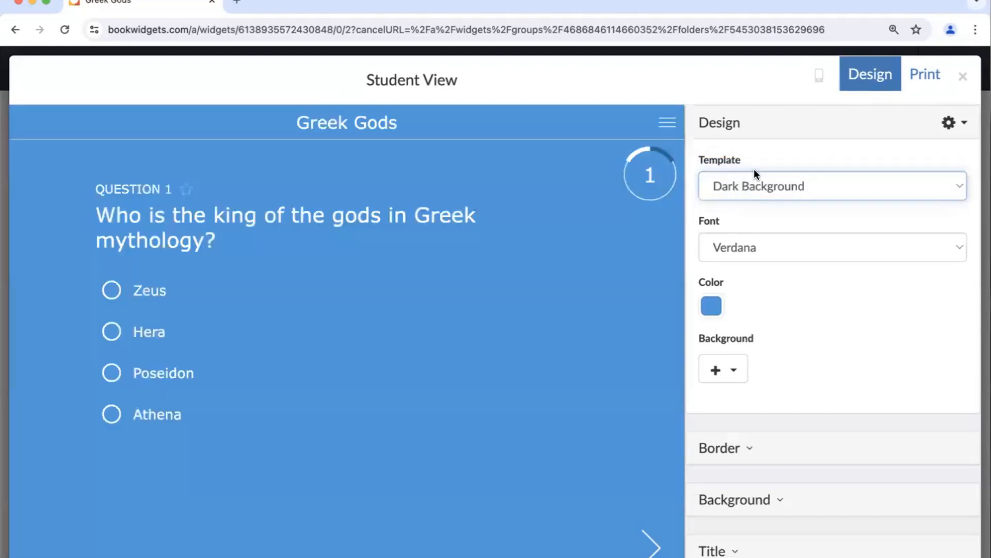
- Try the dark navy design color 010539, and set the color to the light lavender a8abcd
{"action": "left_click", "coordinate": [714, 304]}
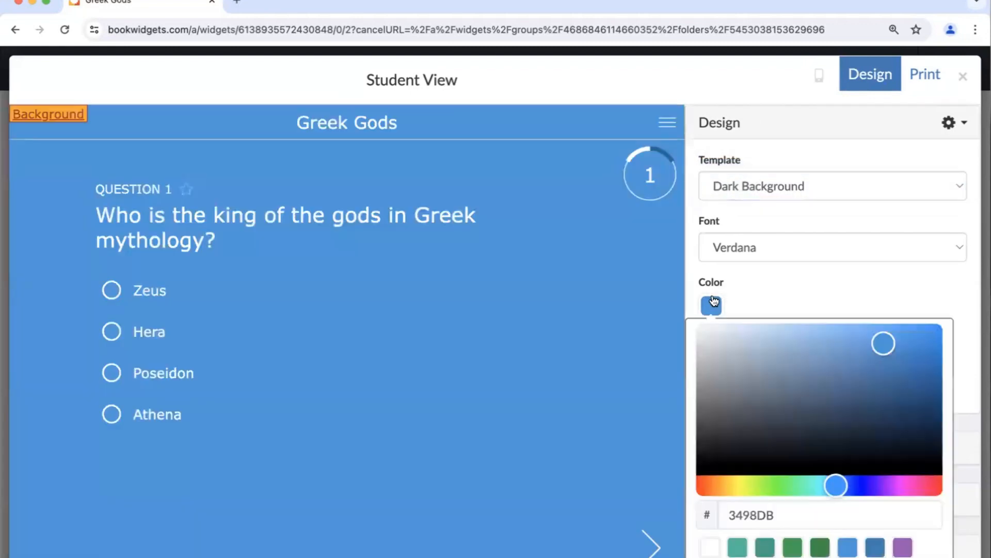
{"action": "scroll", "coordinate": [837, 500], "scroll_direction": "down", "scroll_amount": 2}
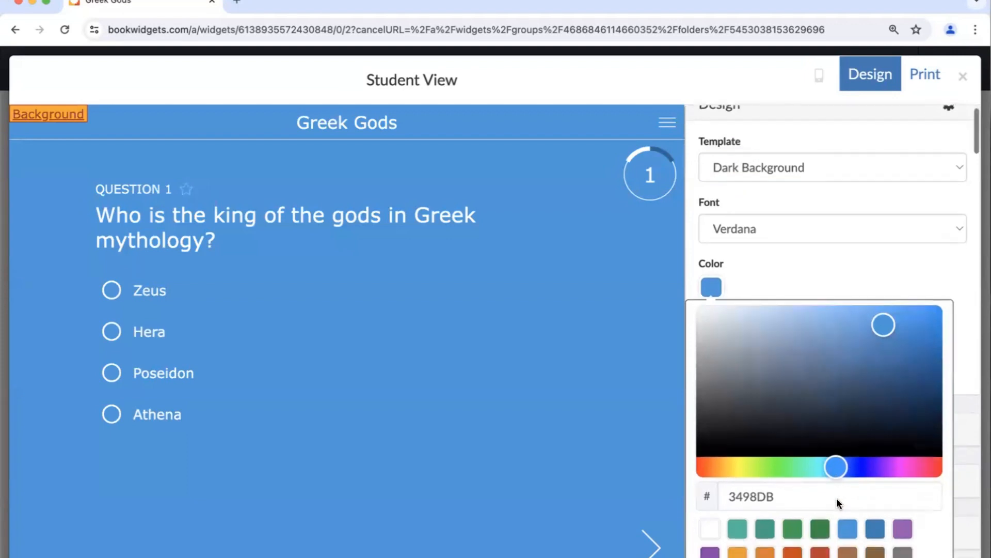
{"action": "scroll", "coordinate": [836, 499], "scroll_direction": "down", "scroll_amount": 1}
{"action": "left_click", "coordinate": [739, 446]}
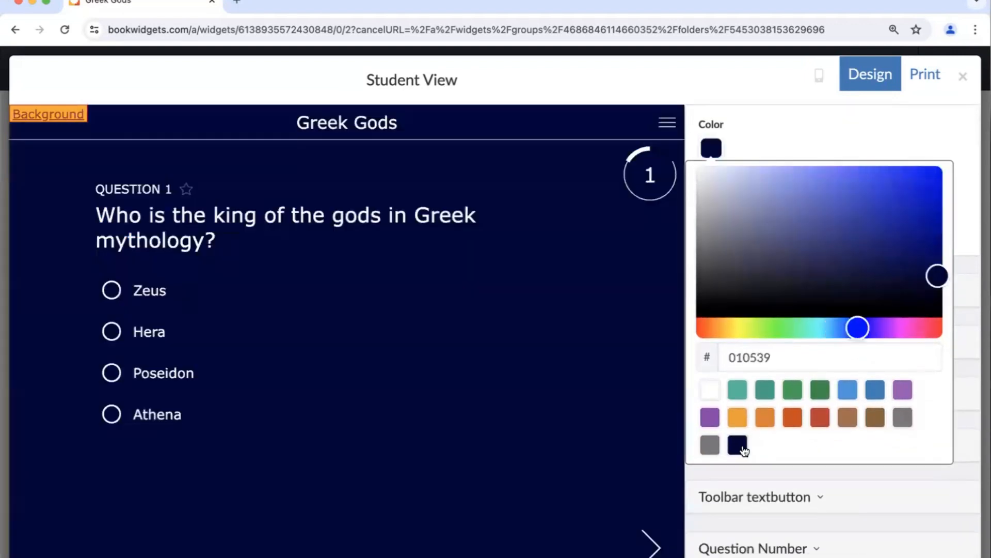
{"action": "left_click", "coordinate": [820, 187]}
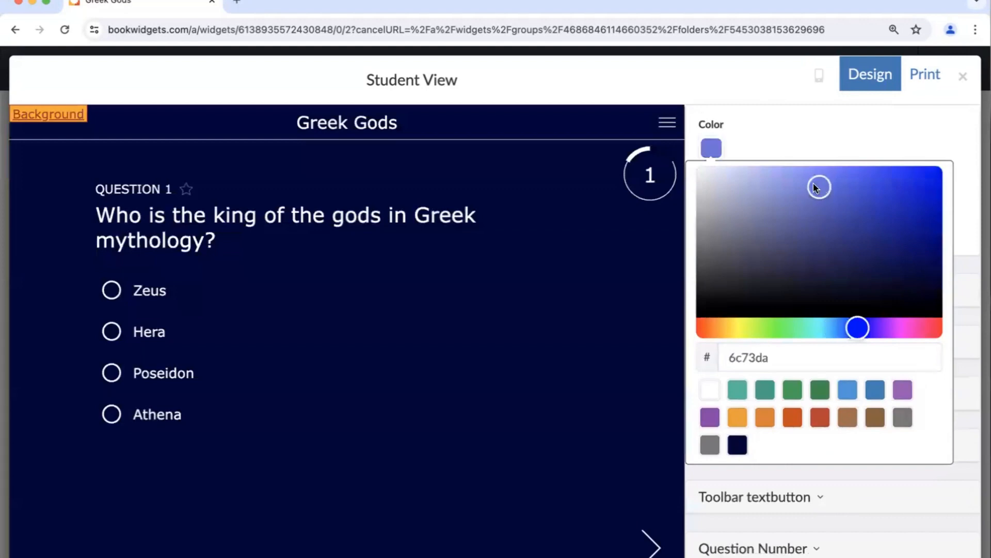
{"action": "left_click", "coordinate": [740, 195]}
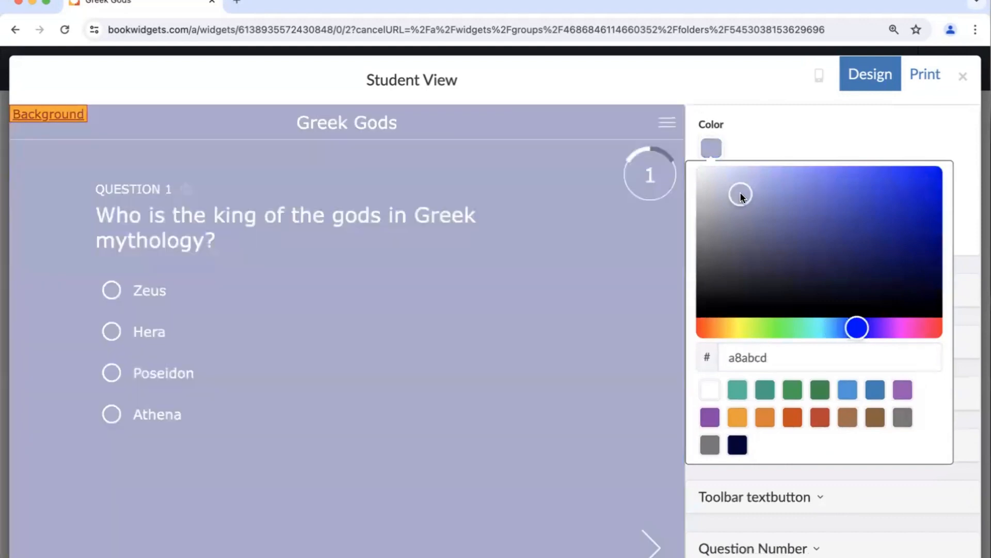
{"action": "left_click", "coordinate": [801, 124]}
- Check the available background image sources and look through the design sections for the individual quiz elements
{"action": "left_click", "coordinate": [714, 212]}
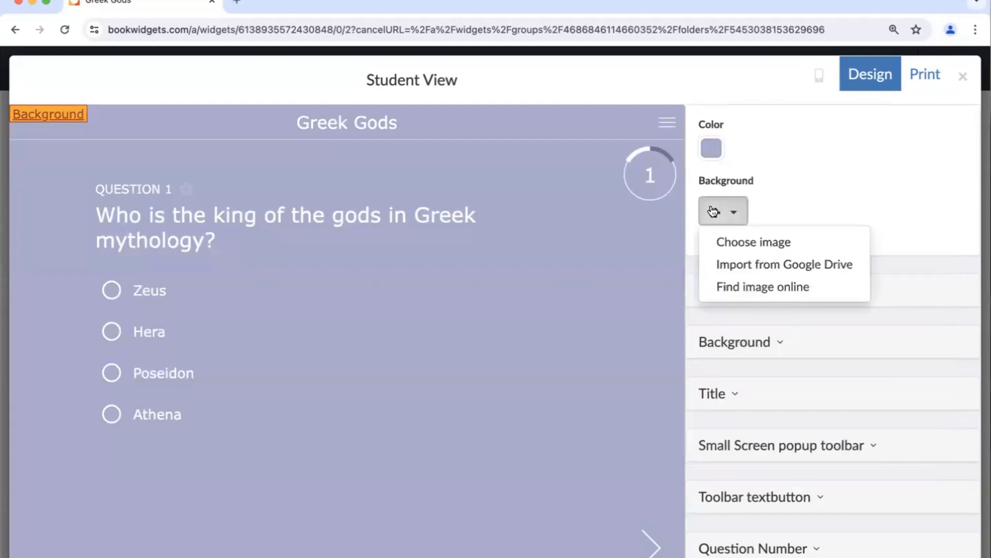
{"action": "left_click", "coordinate": [713, 212]}
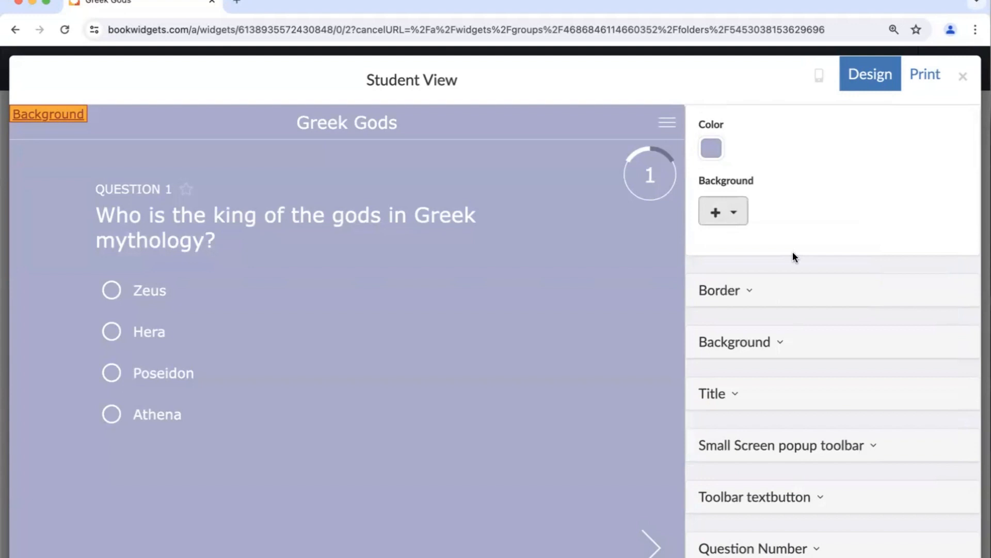
{"action": "scroll", "coordinate": [792, 252], "scroll_direction": "down", "scroll_amount": 7}
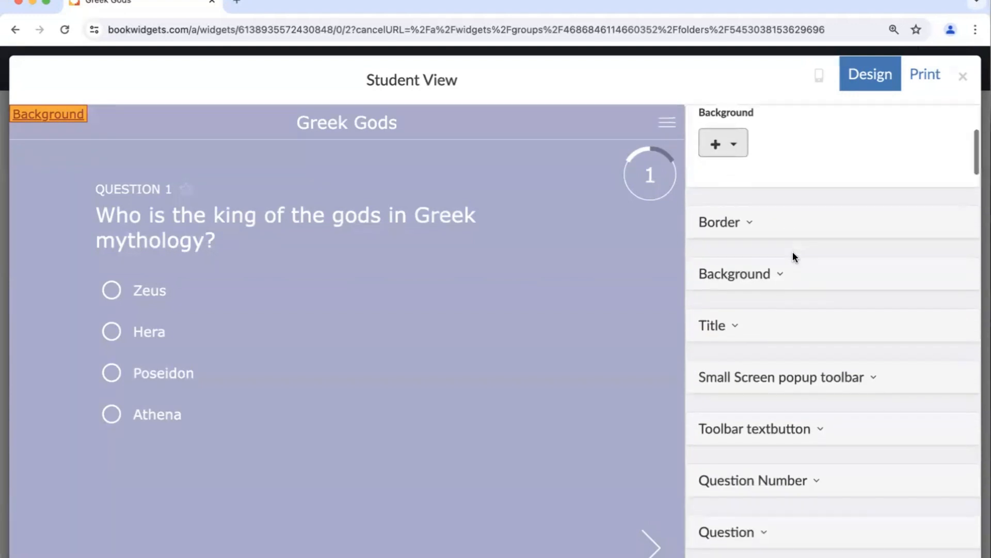
{"action": "scroll", "coordinate": [792, 252], "scroll_direction": "down", "scroll_amount": 3}
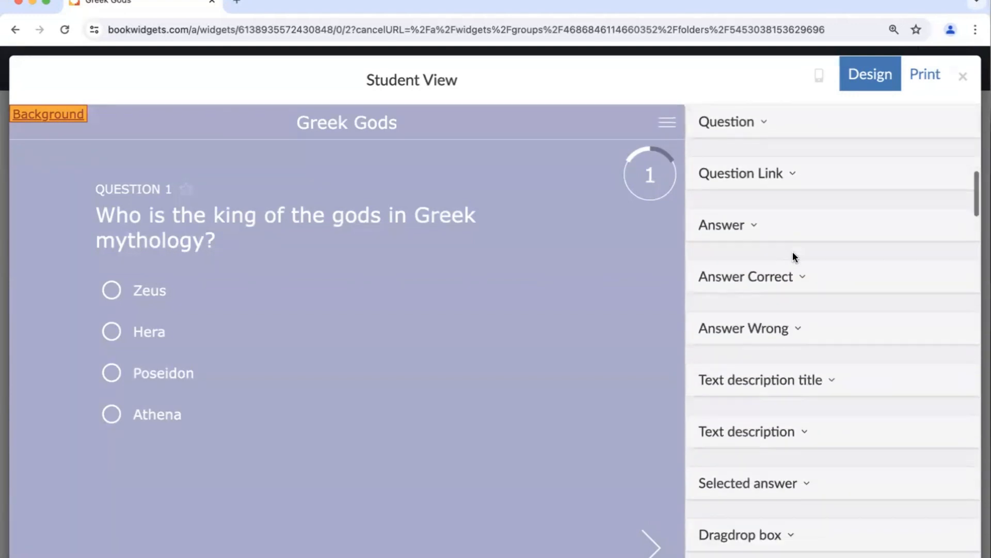
- Find the design sections for the question text and question number from the preview, and expand the Question Number text settings
{"action": "left_click", "coordinate": [142, 212]}
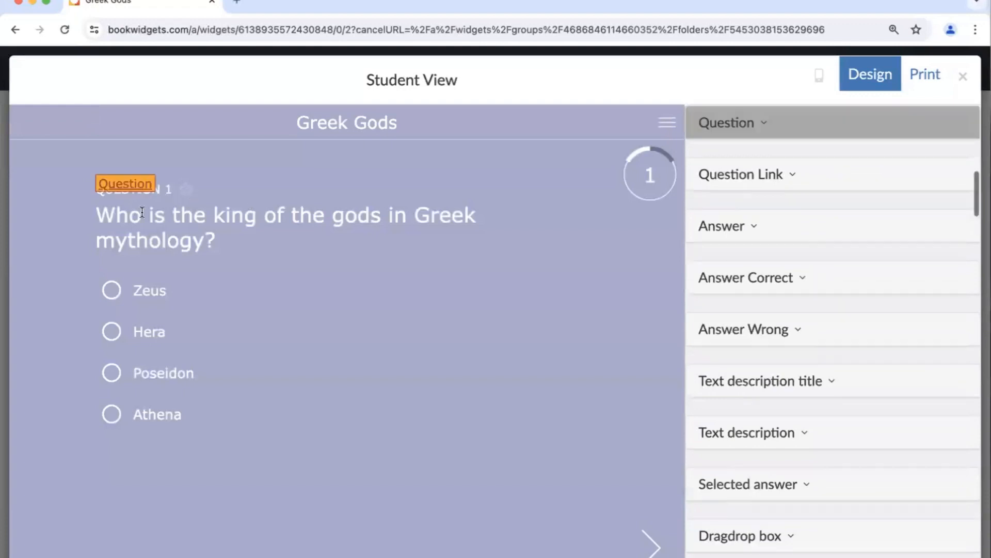
{"action": "left_click", "coordinate": [116, 186]}
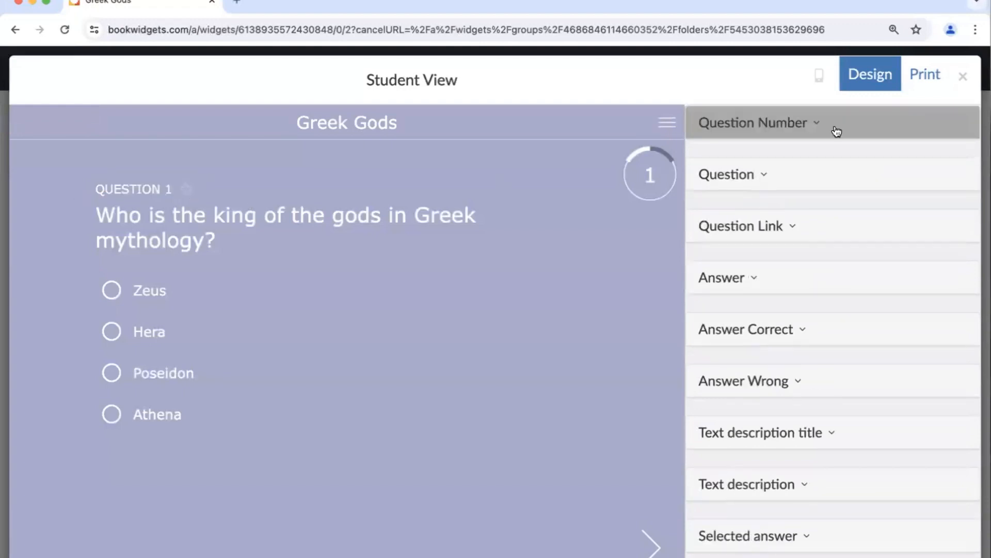
{"action": "left_click", "coordinate": [814, 123]}
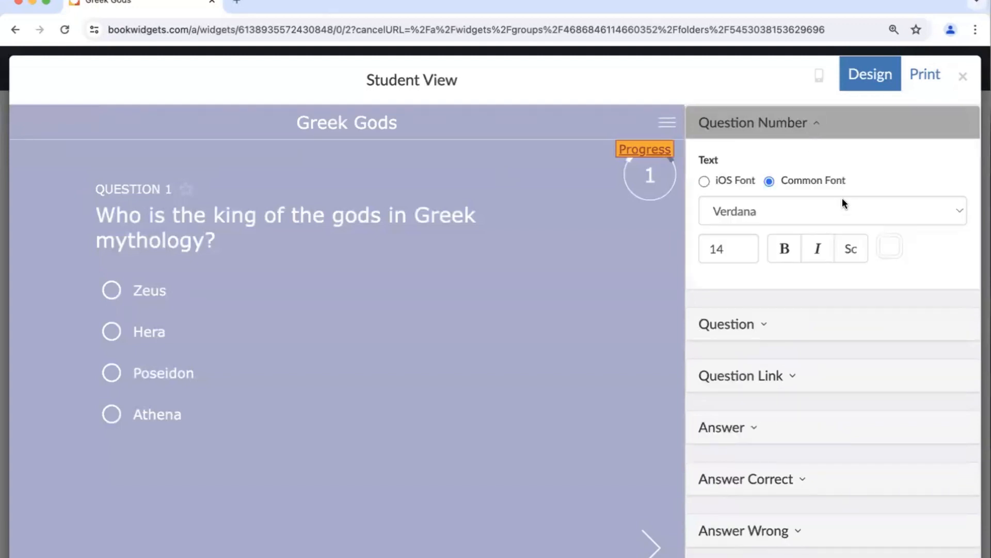
- Set the question number text to the iOS font MarkerFelt-Wide
{"action": "left_click", "coordinate": [704, 181]}
{"action": "left_click", "coordinate": [722, 211]}
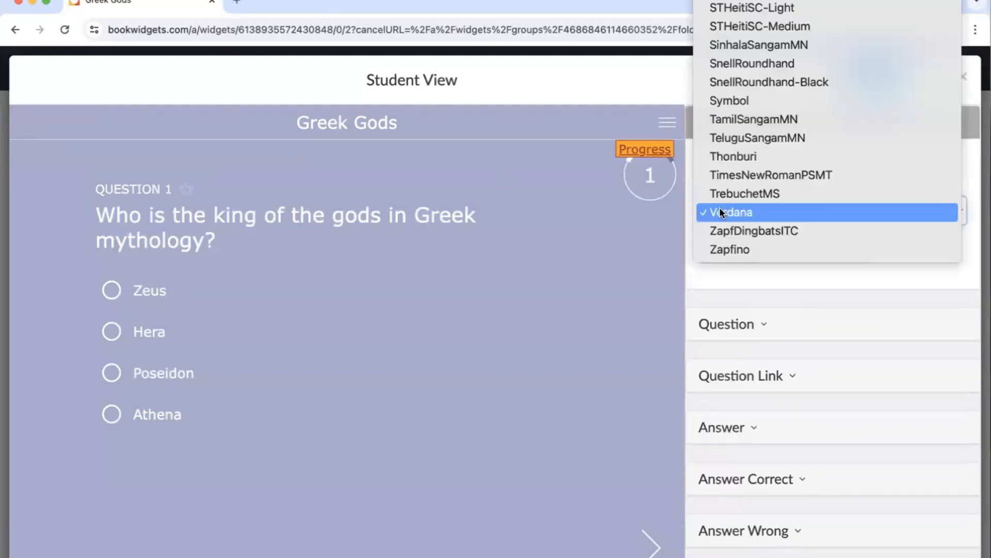
{"action": "scroll", "coordinate": [730, 156], "scroll_direction": "up", "scroll_amount": 5}
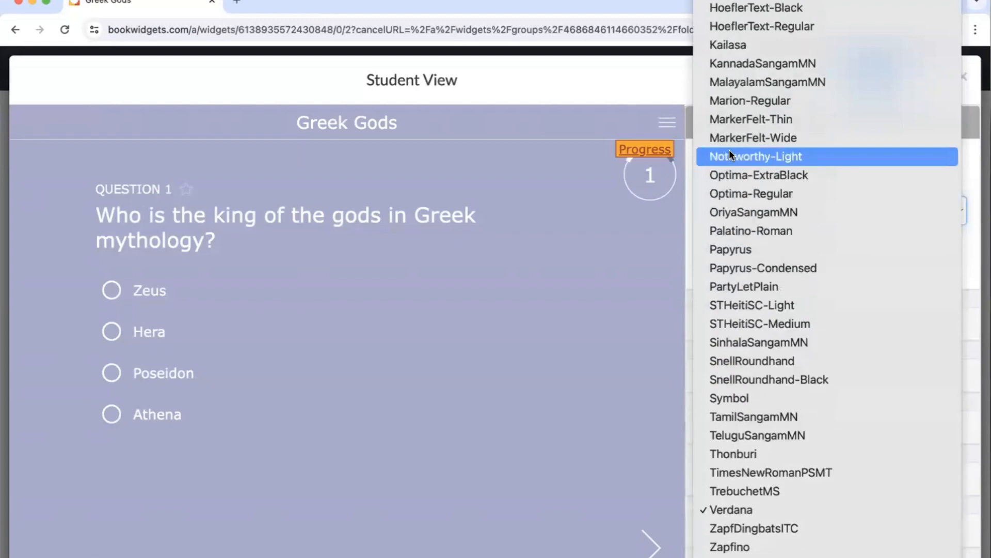
{"action": "left_click", "coordinate": [732, 139]}
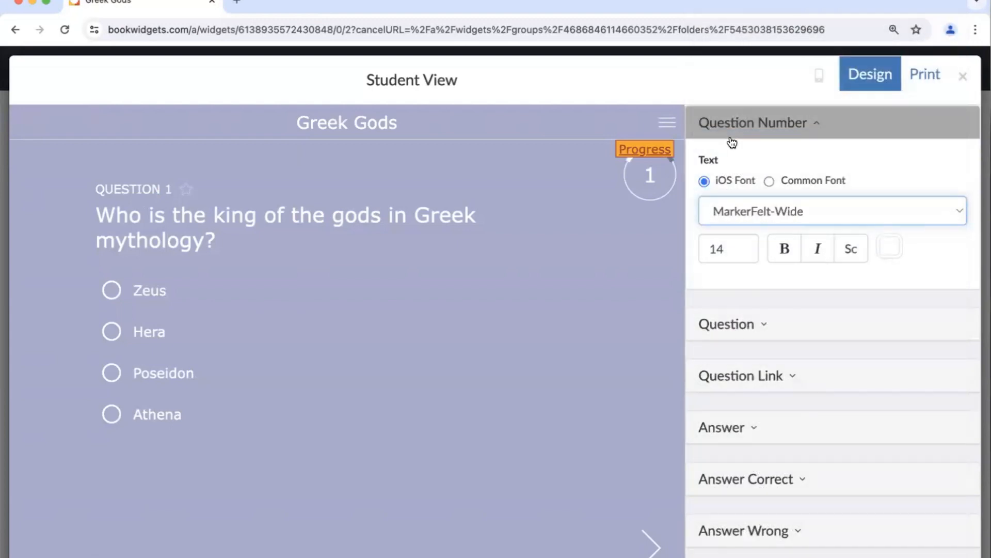
- Increase the question number's font size to 25
{"action": "left_click", "coordinate": [742, 247]}
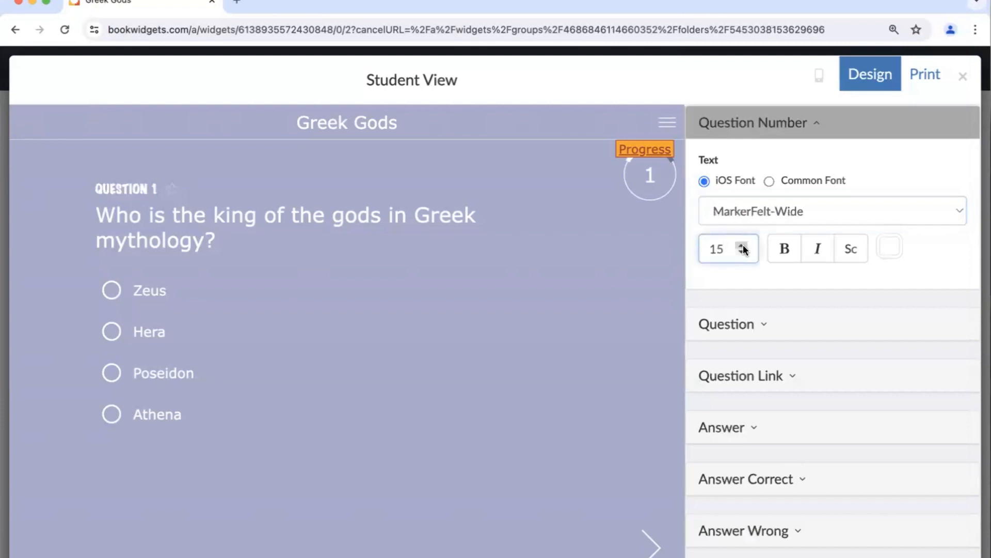
{"action": "left_click", "coordinate": [743, 244]}
{"action": "left_click", "coordinate": [743, 245]}
{"action": "left_click", "coordinate": [742, 245]}
{"action": "double_click", "coordinate": [743, 245]}
{"action": "left_click", "coordinate": [742, 244]}
{"action": "left_click", "coordinate": [742, 245]}
{"action": "left_click", "coordinate": [743, 244]}
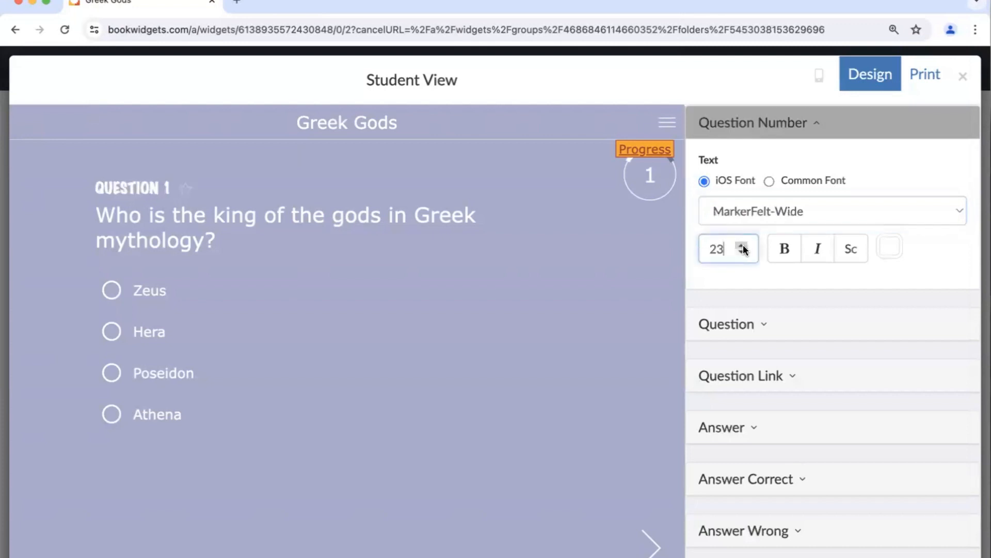
{"action": "left_click", "coordinate": [743, 245]}
{"action": "left_click", "coordinate": [742, 245]}
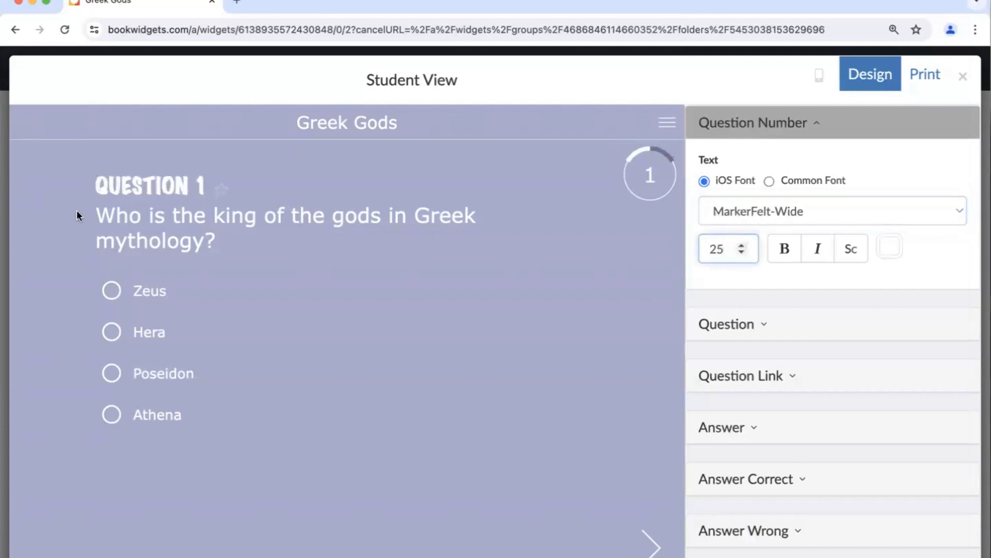
- Color the question number dark navy 010539, make it italic, and close the student view
{"action": "left_click", "coordinate": [894, 253]}
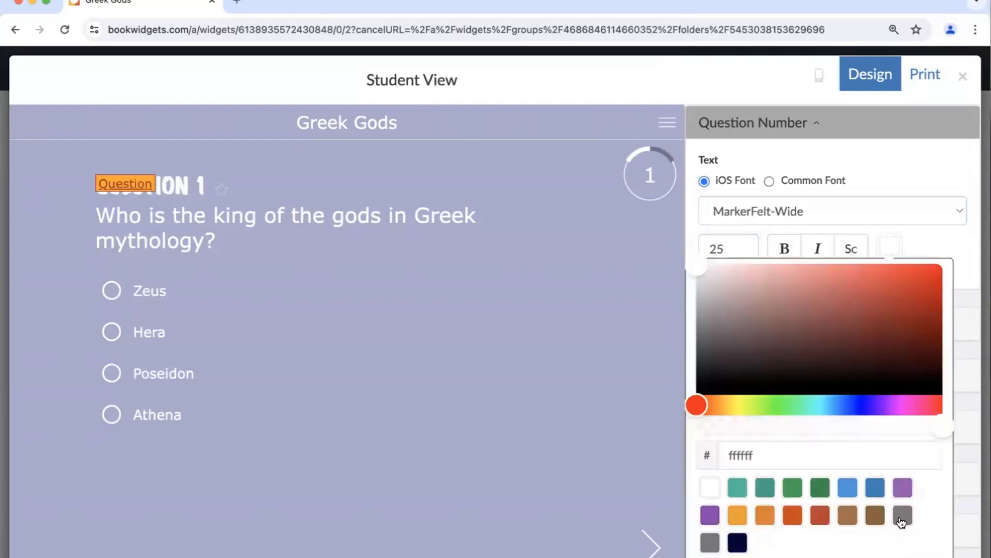
{"action": "left_click", "coordinate": [736, 545]}
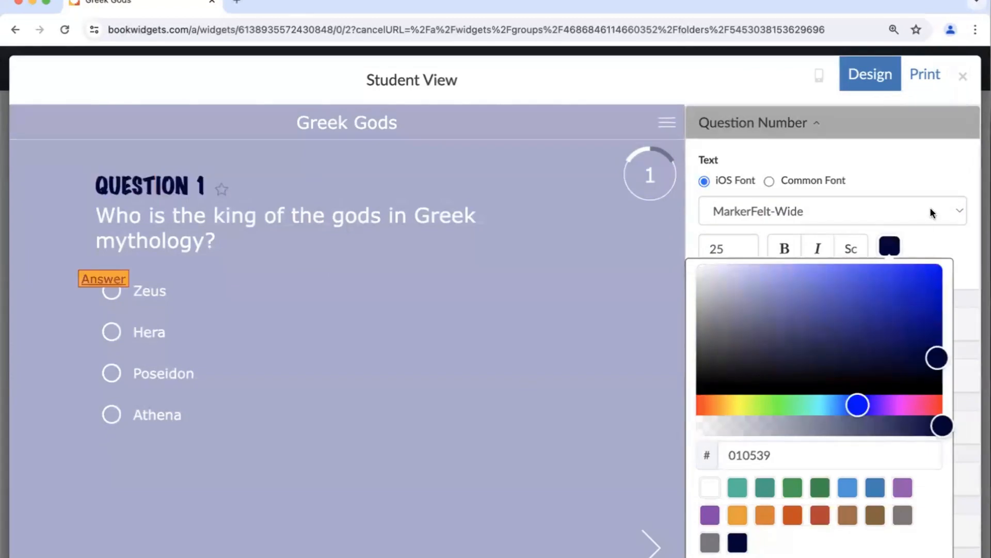
{"action": "left_click", "coordinate": [922, 176]}
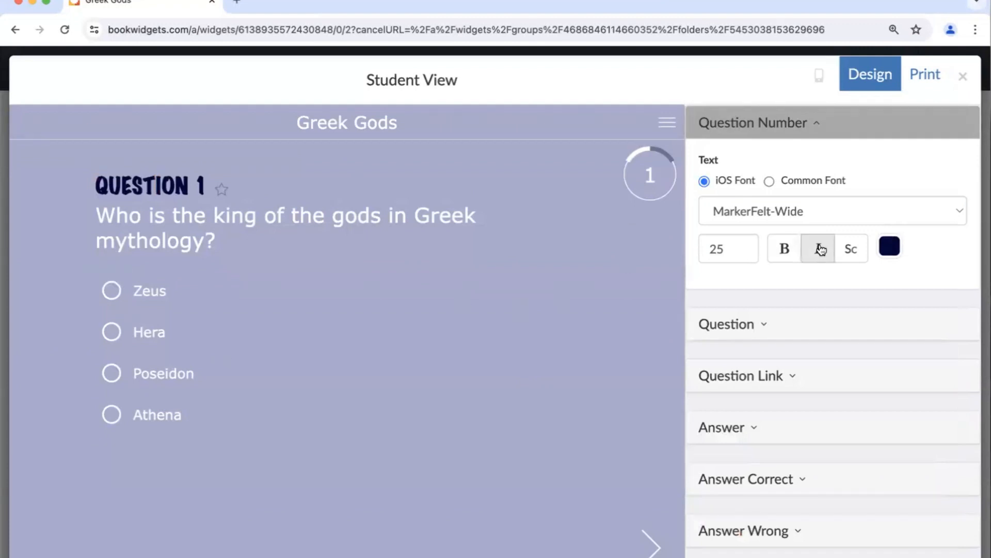
{"action": "left_click", "coordinate": [820, 250]}
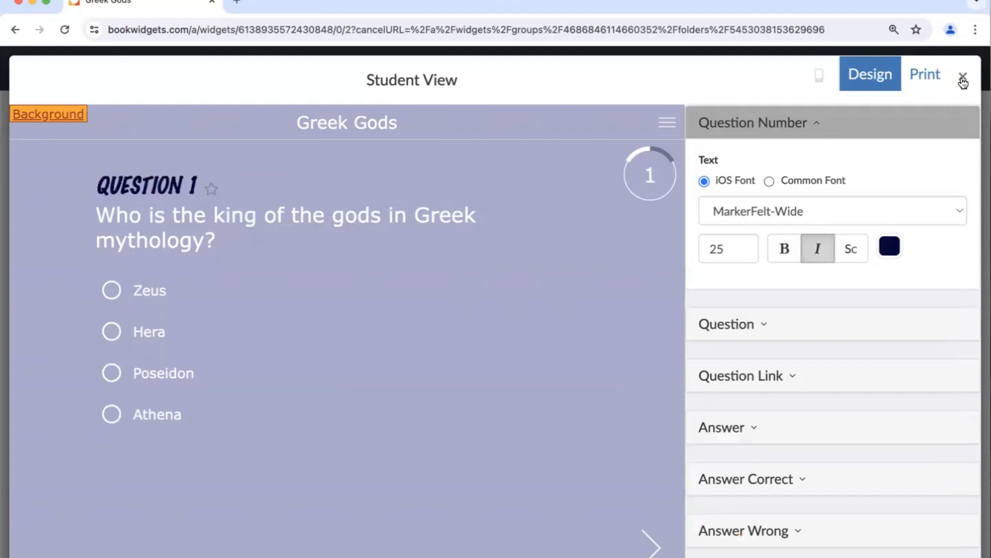
{"action": "left_click", "coordinate": [964, 80]}
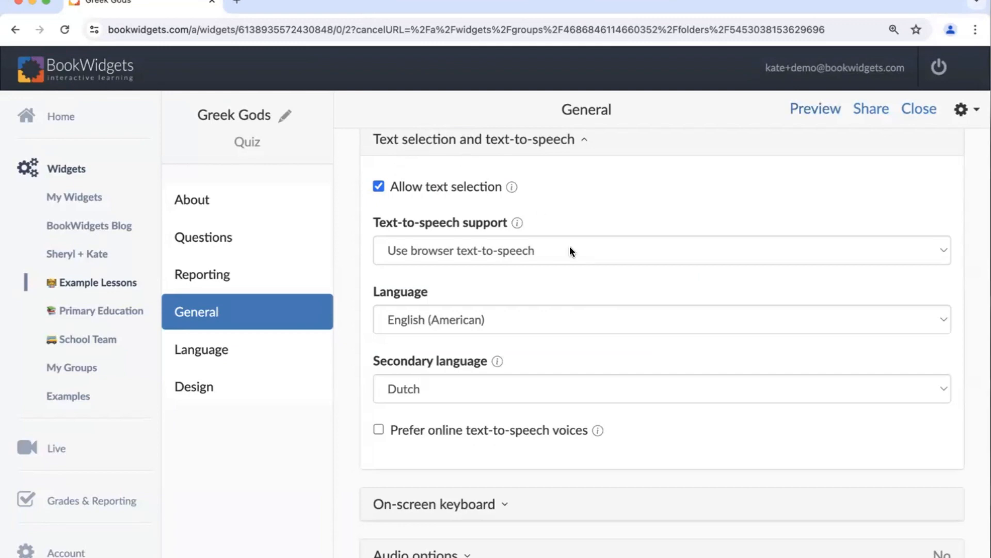
- Expand the on-screen keyboard options in the General settings and examine the available keyboard languages without choosing one
{"action": "scroll", "coordinate": [571, 249], "scroll_direction": "down", "scroll_amount": 1}
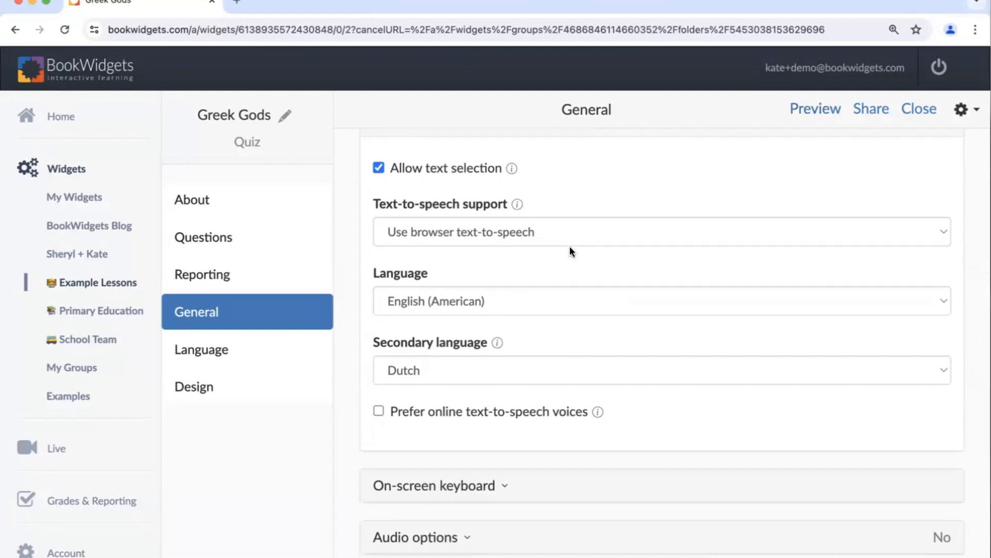
{"action": "scroll", "coordinate": [571, 247], "scroll_direction": "down", "scroll_amount": 7}
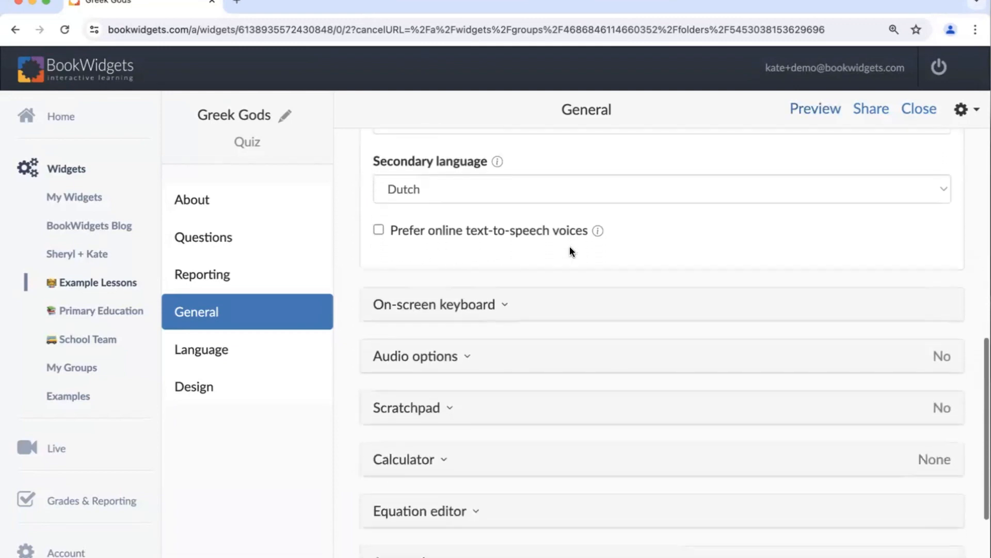
{"action": "scroll", "coordinate": [570, 251], "scroll_direction": "down", "scroll_amount": 4}
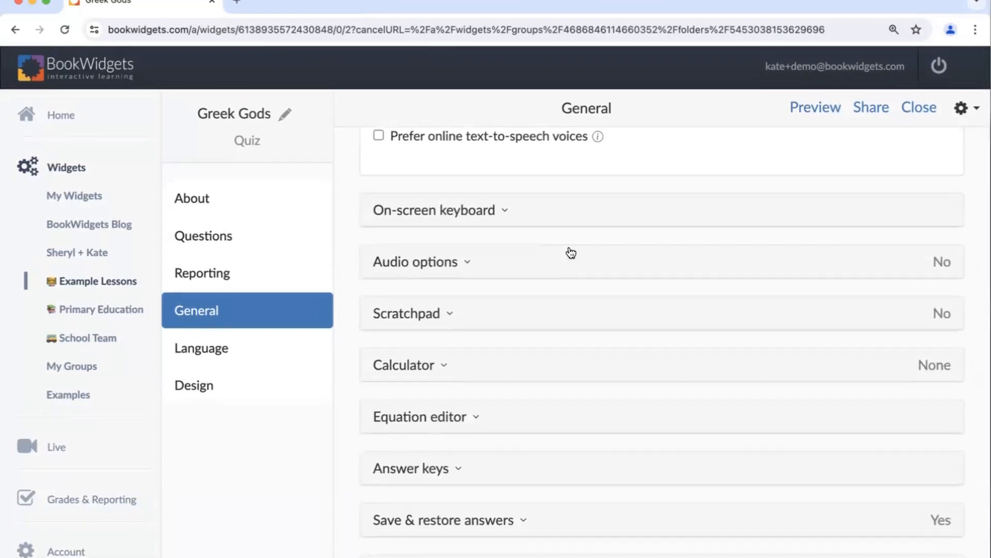
{"action": "left_click", "coordinate": [487, 219]}
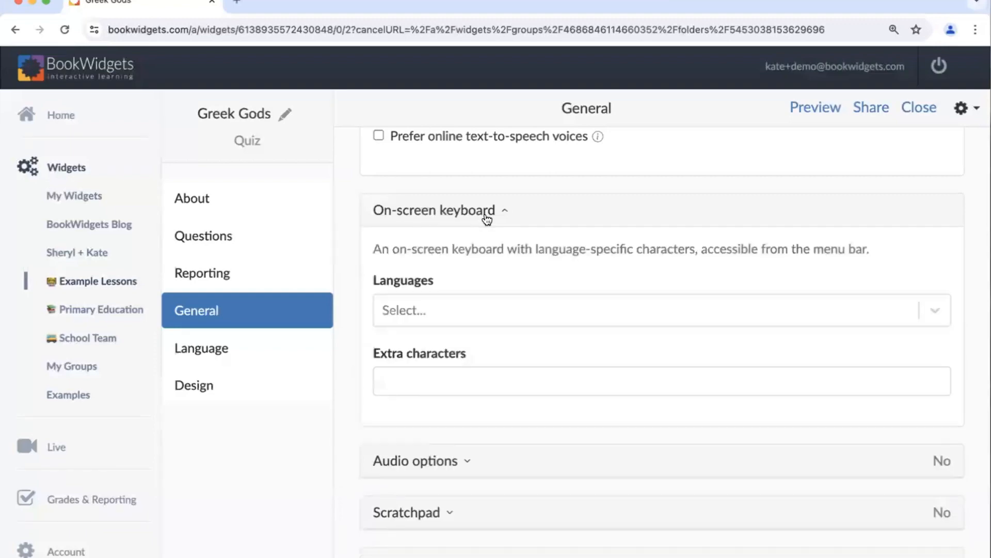
{"action": "left_click", "coordinate": [408, 310]}
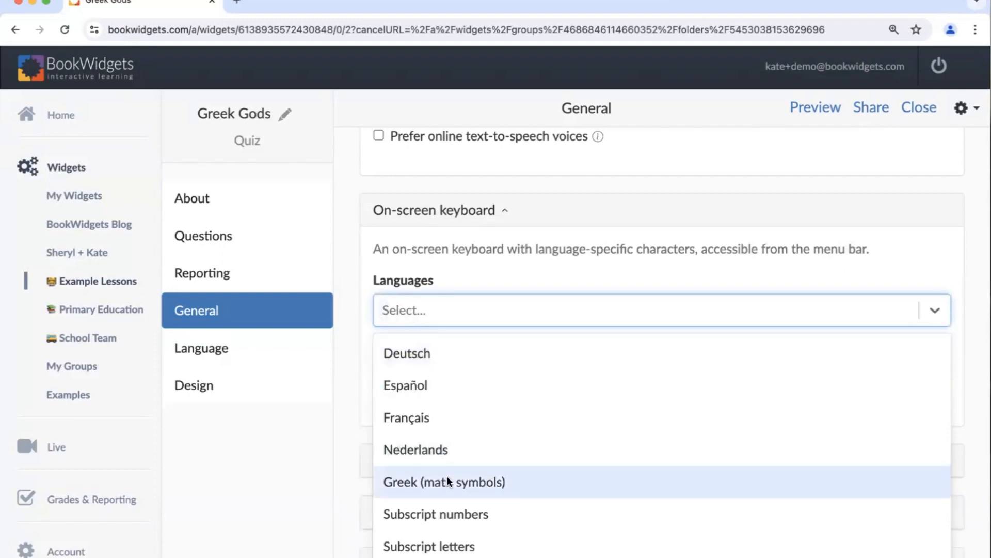
{"action": "scroll", "coordinate": [447, 476], "scroll_direction": "down", "scroll_amount": 3}
{"action": "scroll", "coordinate": [447, 475], "scroll_direction": "up", "scroll_amount": 3}
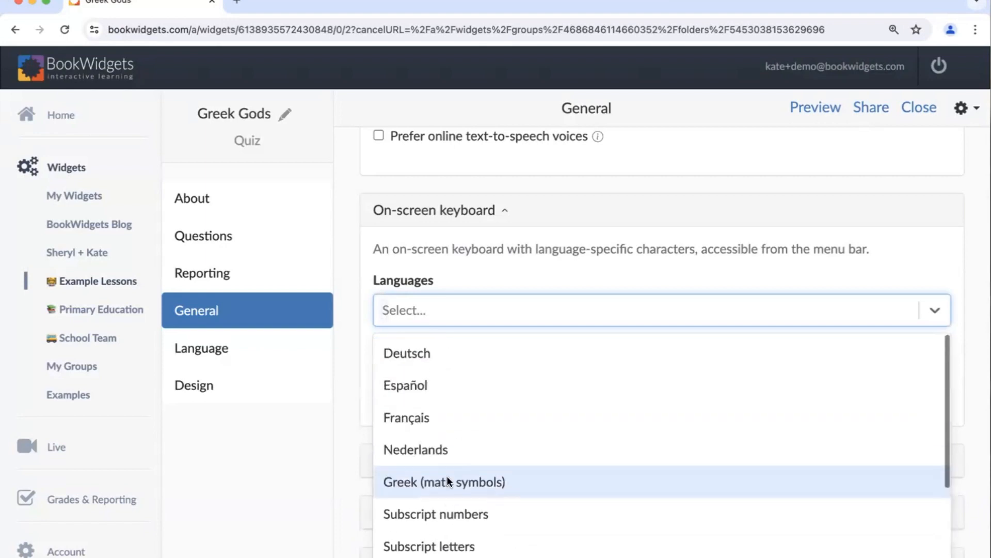
{"action": "left_click", "coordinate": [723, 314]}
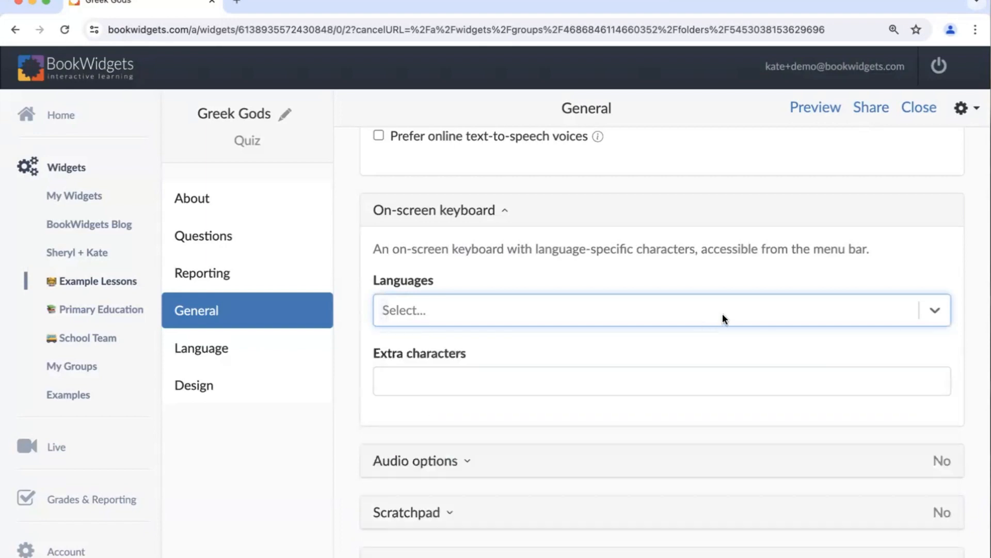
{"action": "scroll", "coordinate": [637, 423], "scroll_direction": "down", "scroll_amount": 4}
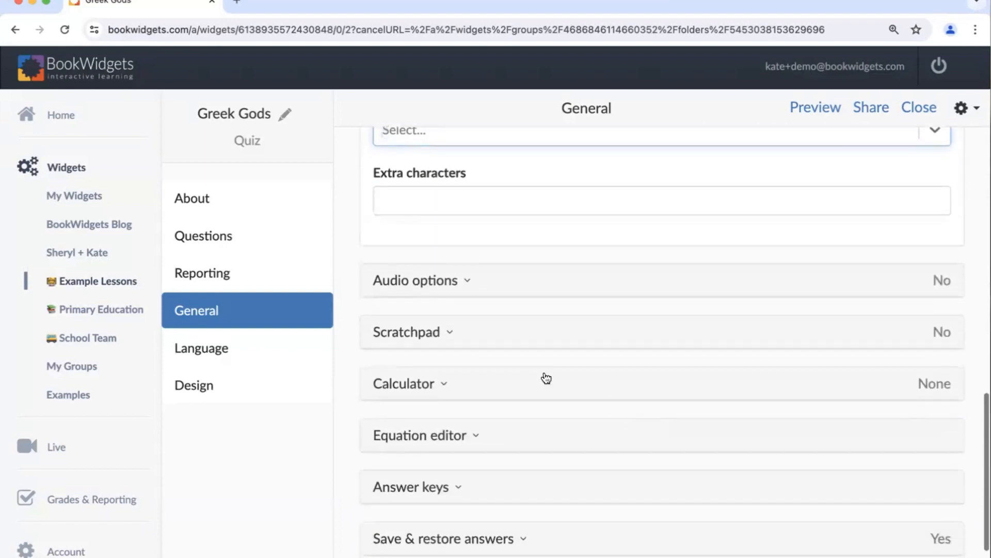
{"action": "scroll", "coordinate": [517, 315], "scroll_direction": "up", "scroll_amount": 3}
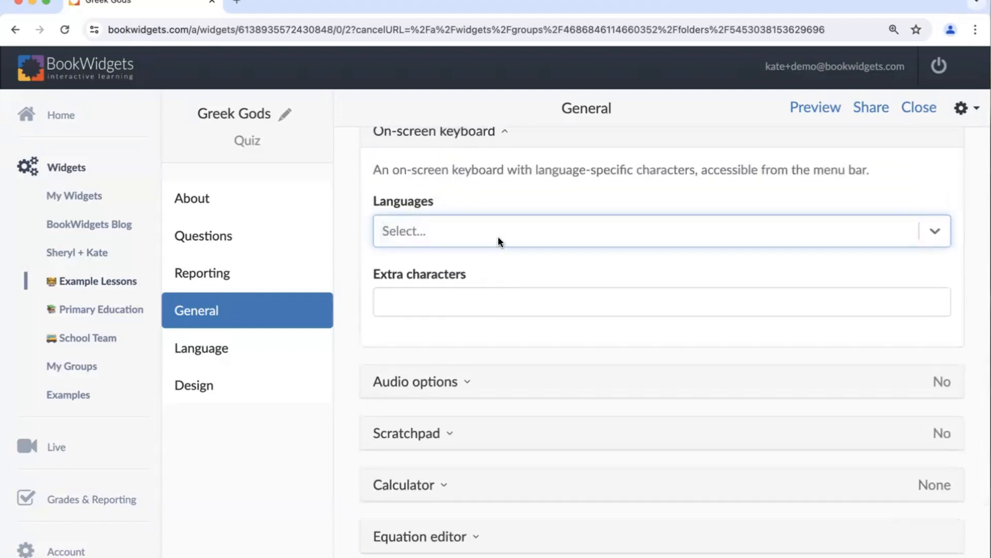
{"action": "left_click", "coordinate": [498, 236]}
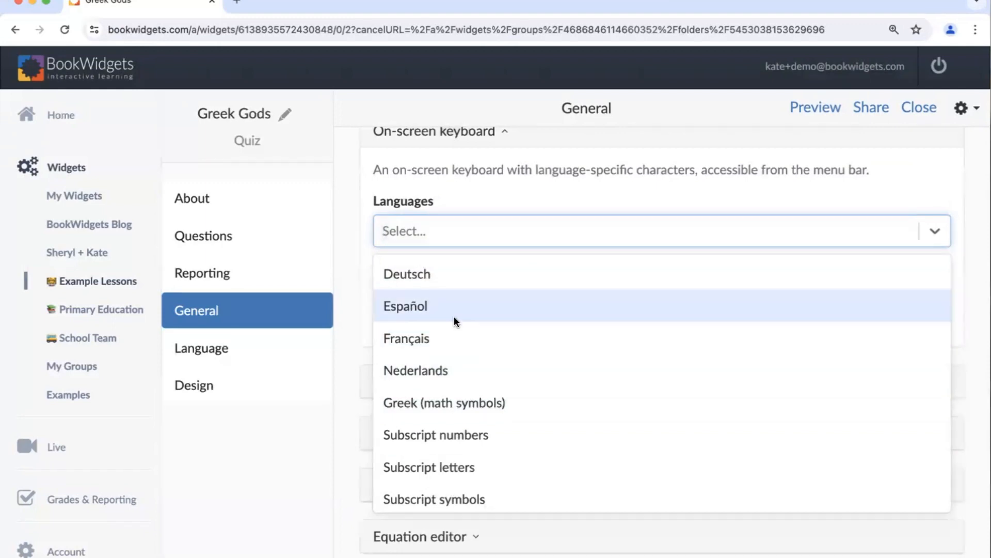
{"action": "left_click", "coordinate": [534, 176]}
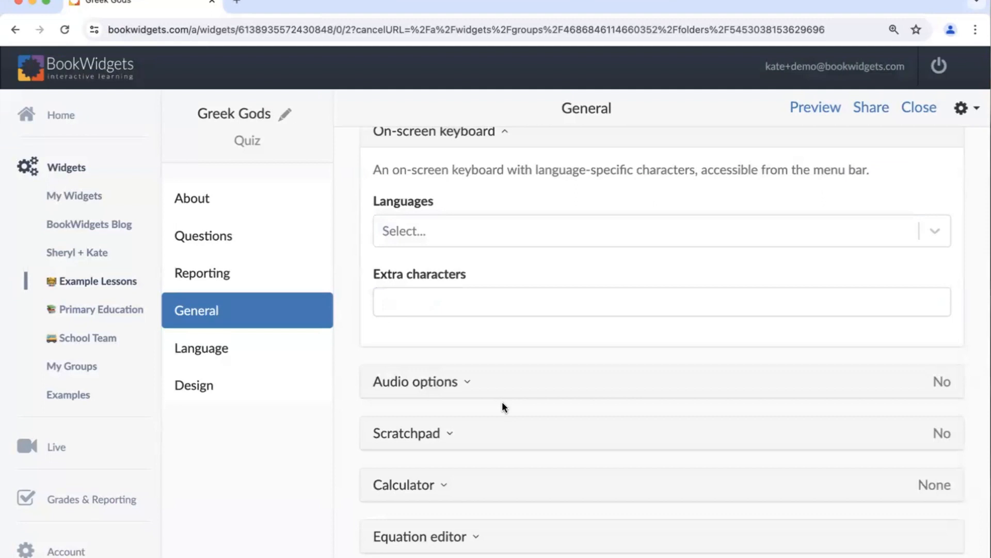
- Look through the other General options, such as audio, scratchpad, calculator and equation editor, and return to the text-to-speech settings
{"action": "scroll", "coordinate": [504, 406], "scroll_direction": "down", "scroll_amount": 3}
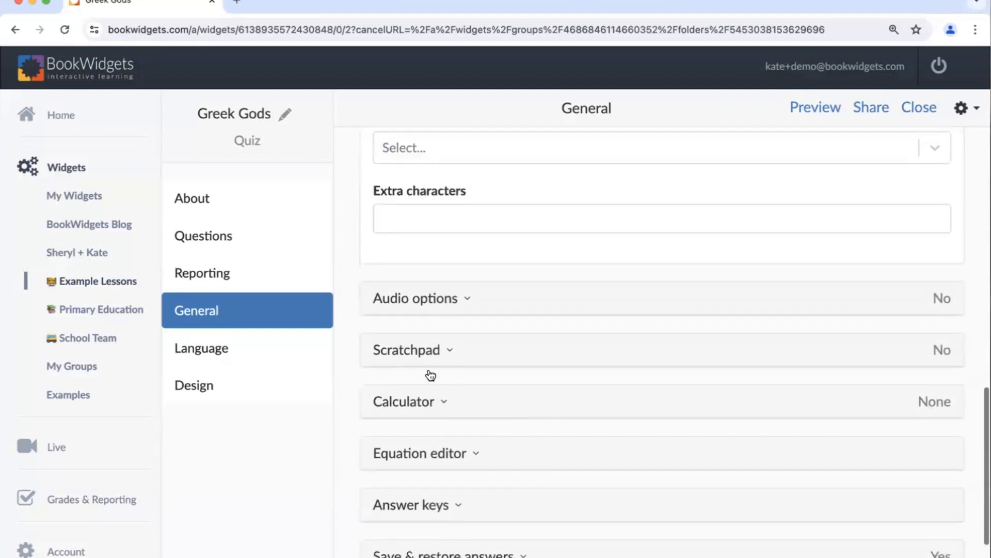
{"action": "scroll", "coordinate": [428, 366], "scroll_direction": "down", "scroll_amount": 2}
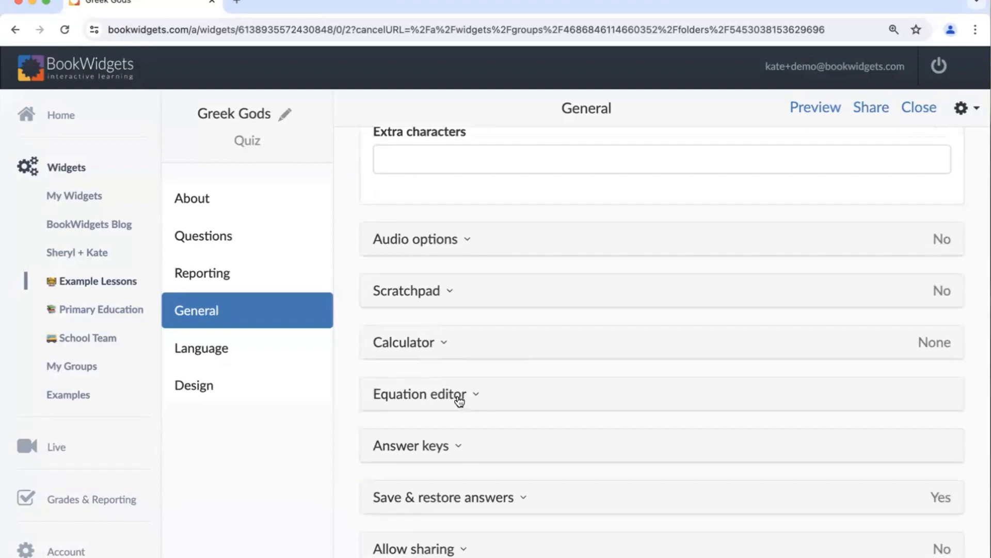
{"action": "scroll", "coordinate": [458, 400], "scroll_direction": "up", "scroll_amount": 2}
{"action": "scroll", "coordinate": [458, 400], "scroll_direction": "up", "scroll_amount": 9}
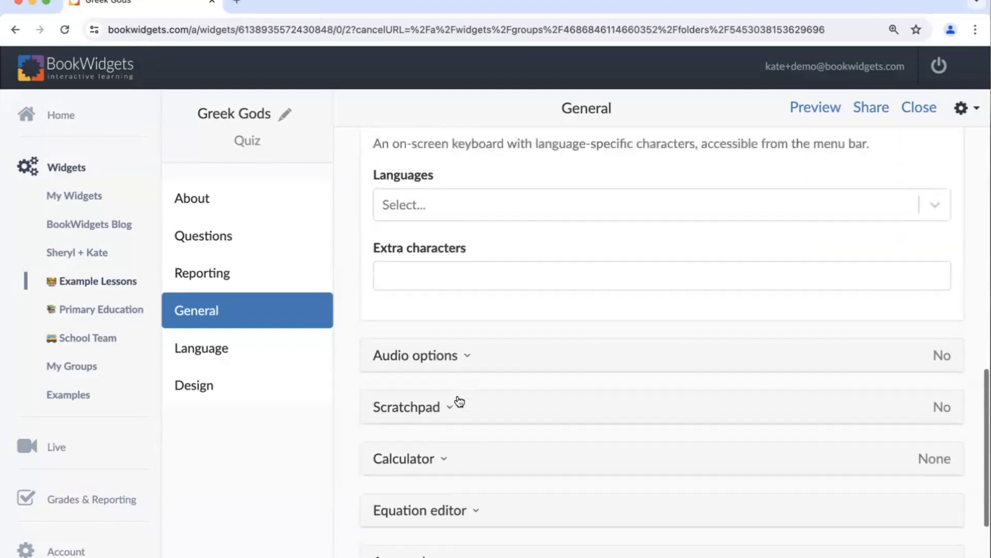
{"action": "scroll", "coordinate": [459, 396], "scroll_direction": "up", "scroll_amount": 1}
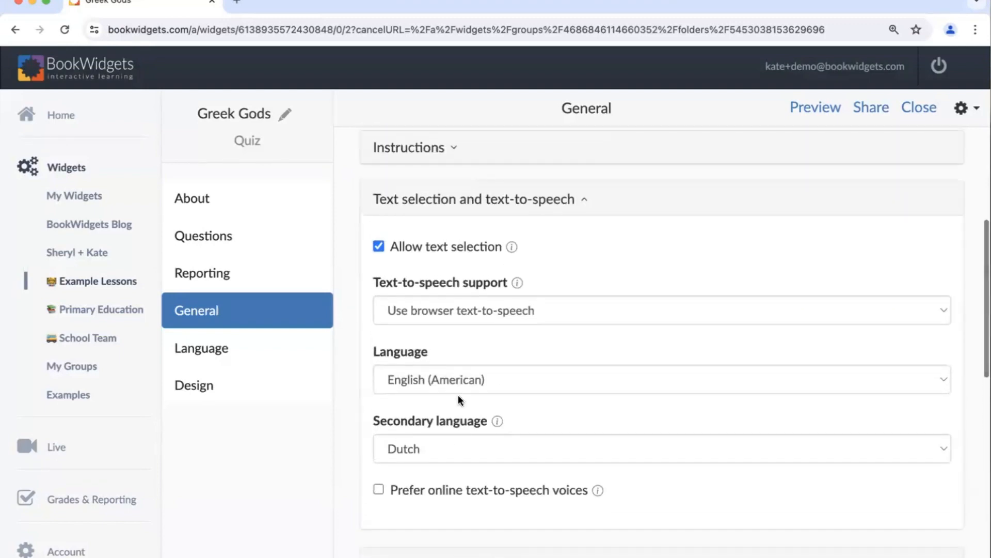
- Open the Reporting settings, view the exam mode section, and try turning answer submission off and on again
{"action": "left_click", "coordinate": [208, 286]}
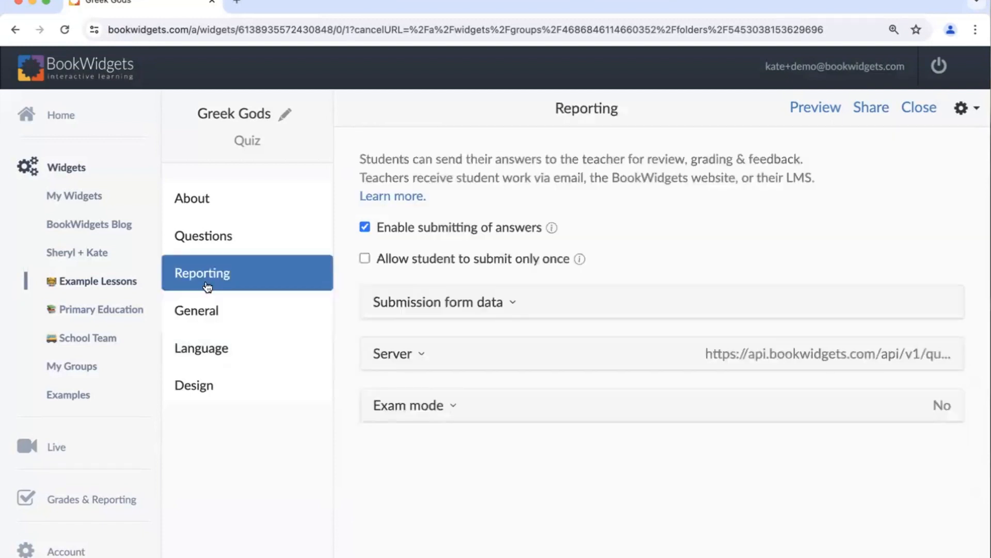
{"action": "left_click", "coordinate": [370, 413]}
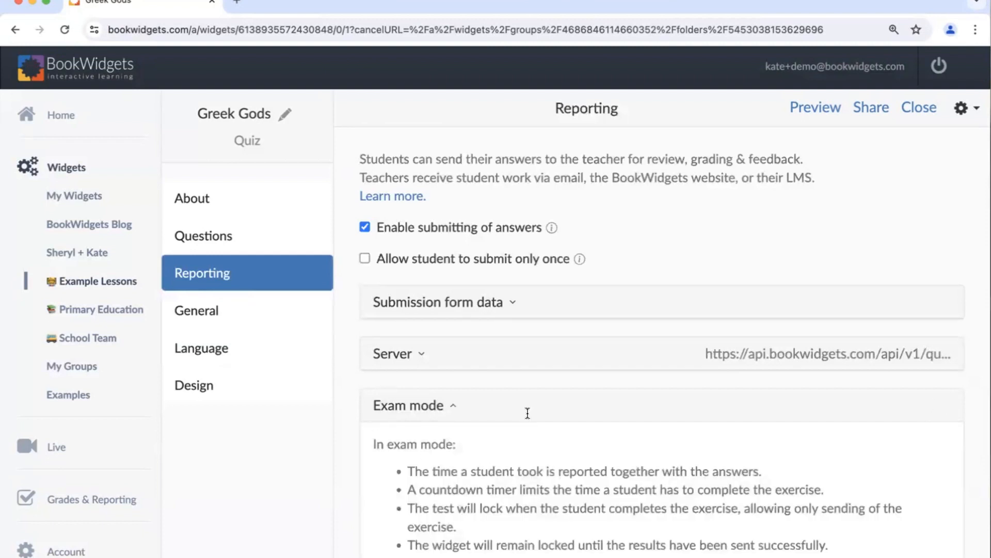
{"action": "left_click", "coordinate": [365, 228]}
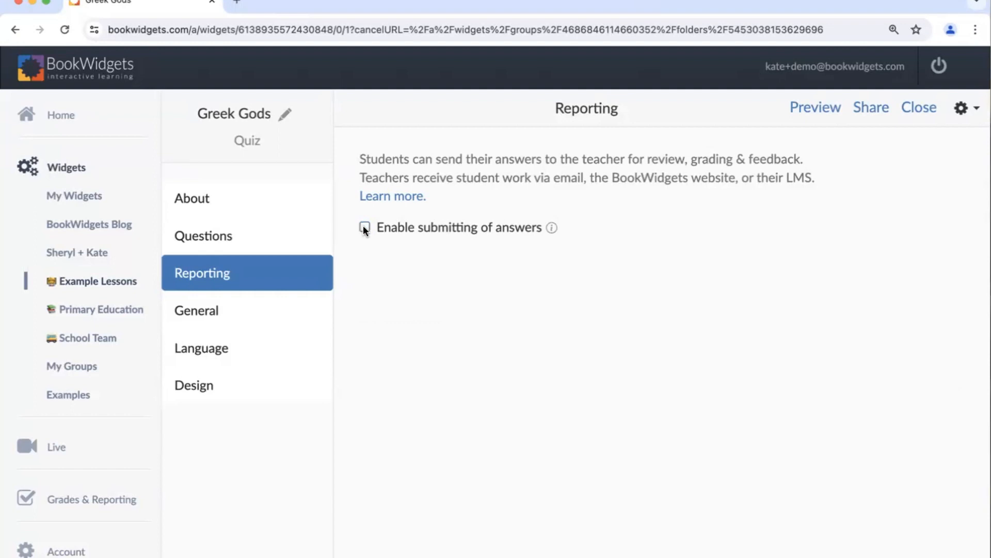
{"action": "left_click", "coordinate": [364, 228]}
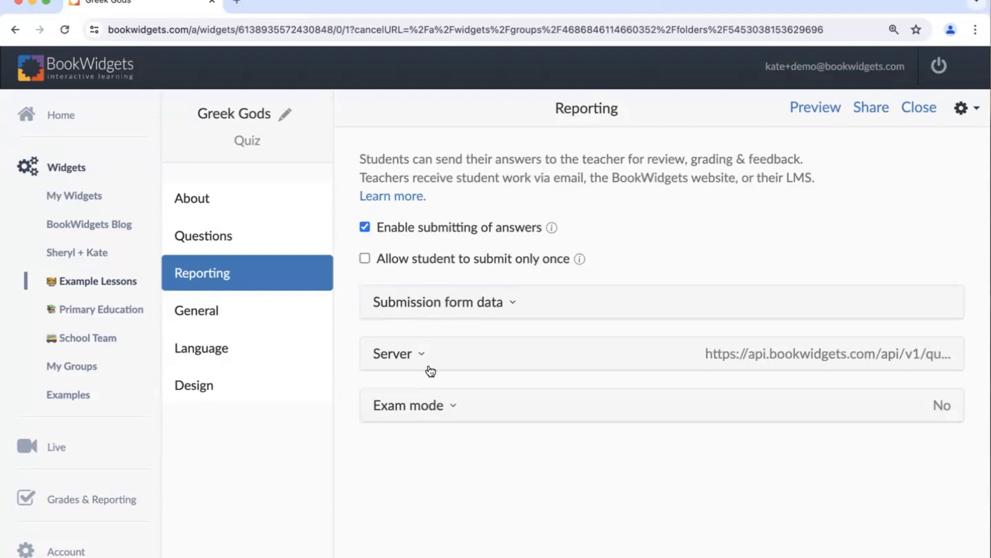
- Try enabling exam mode with a time value of 30, and disable exam mode again
{"action": "left_click", "coordinate": [426, 413]}
{"action": "scroll", "coordinate": [485, 402], "scroll_direction": "down", "scroll_amount": 3}
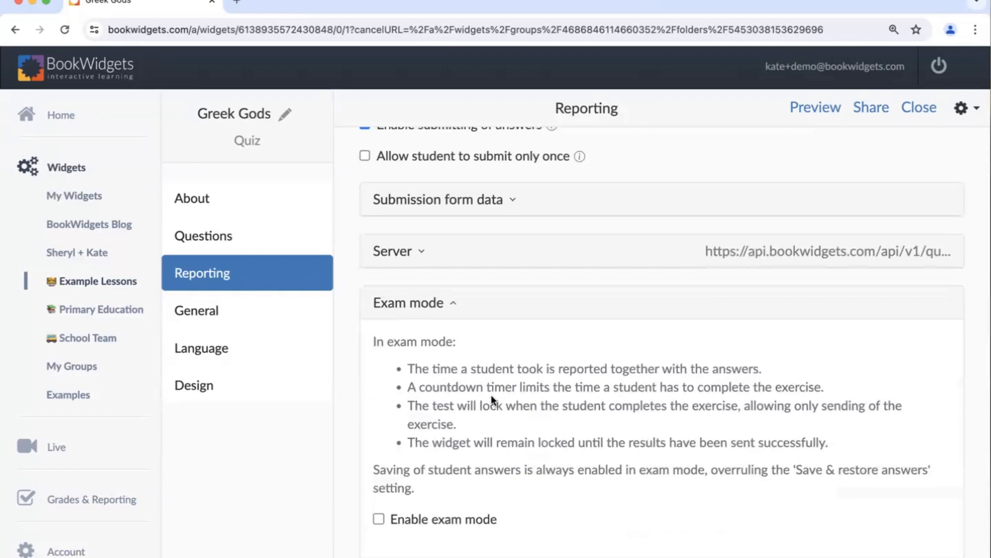
{"action": "left_click", "coordinate": [378, 518]}
{"action": "scroll", "coordinate": [562, 427], "scroll_direction": "down", "scroll_amount": 2}
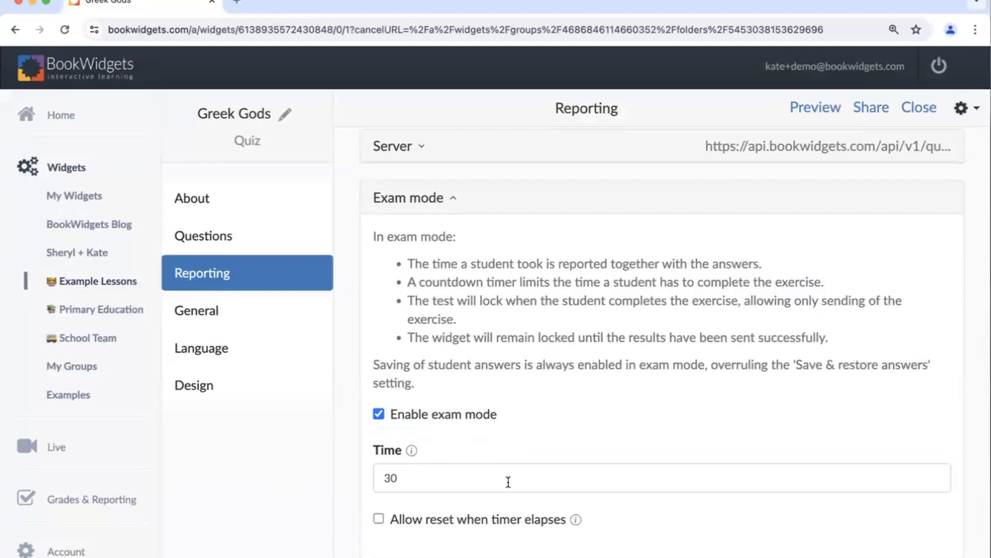
{"action": "left_click", "coordinate": [508, 481]}
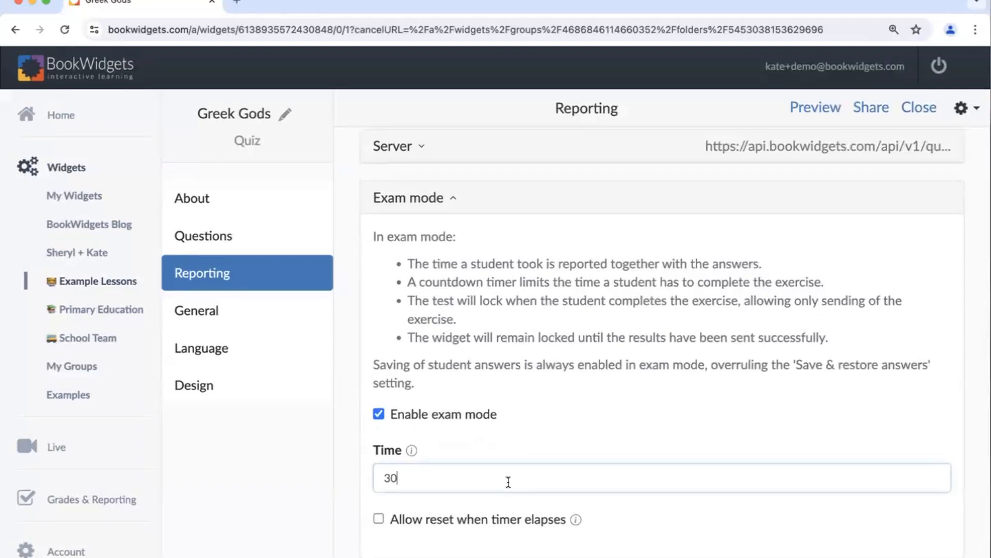
{"action": "key", "text": "BackSpace"}
{"action": "type", "text": "0"}
{"action": "left_click", "coordinate": [378, 418]}
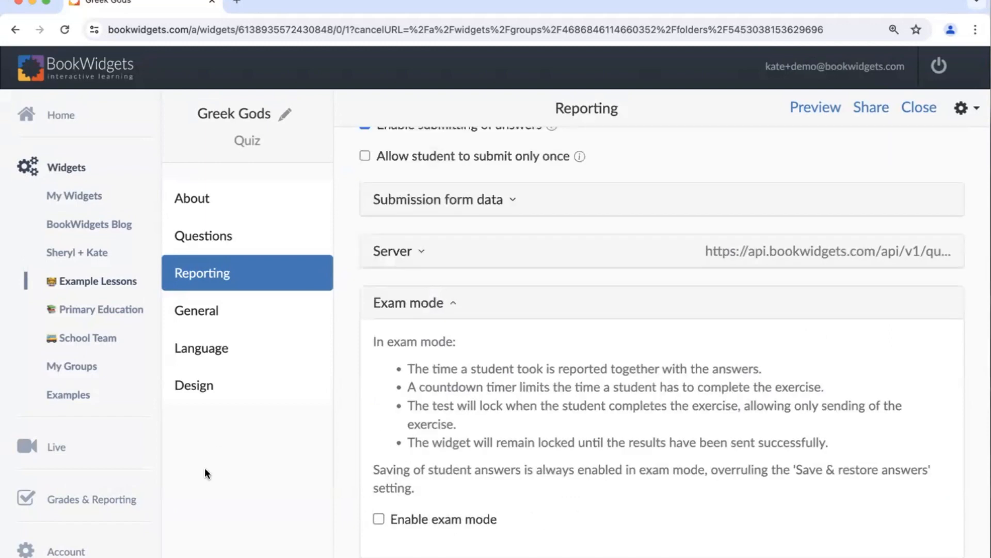
- Open the quiz's Language settings and examine the text direction and built-in translation options, keeping left-to-right and English
{"action": "left_click", "coordinate": [201, 355]}
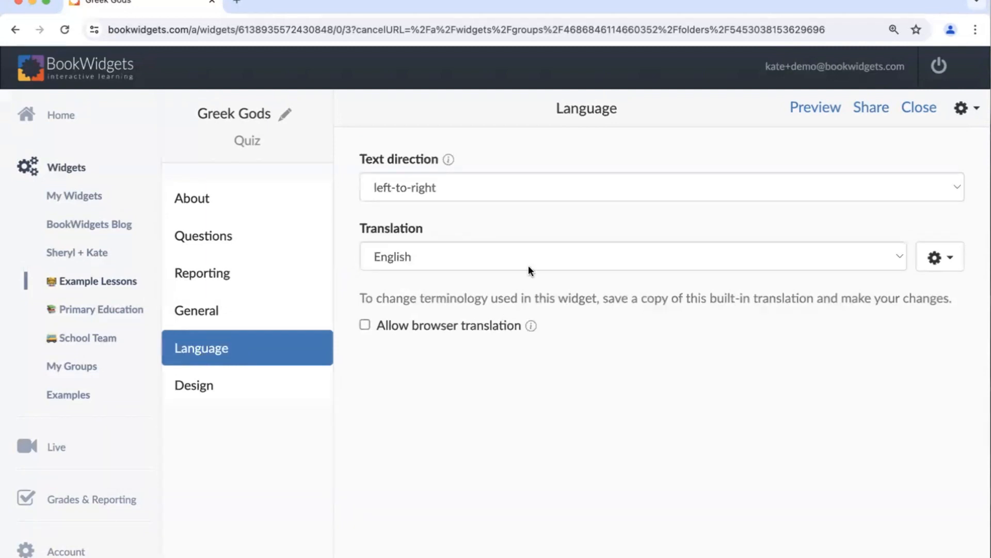
{"action": "left_click", "coordinate": [499, 192]}
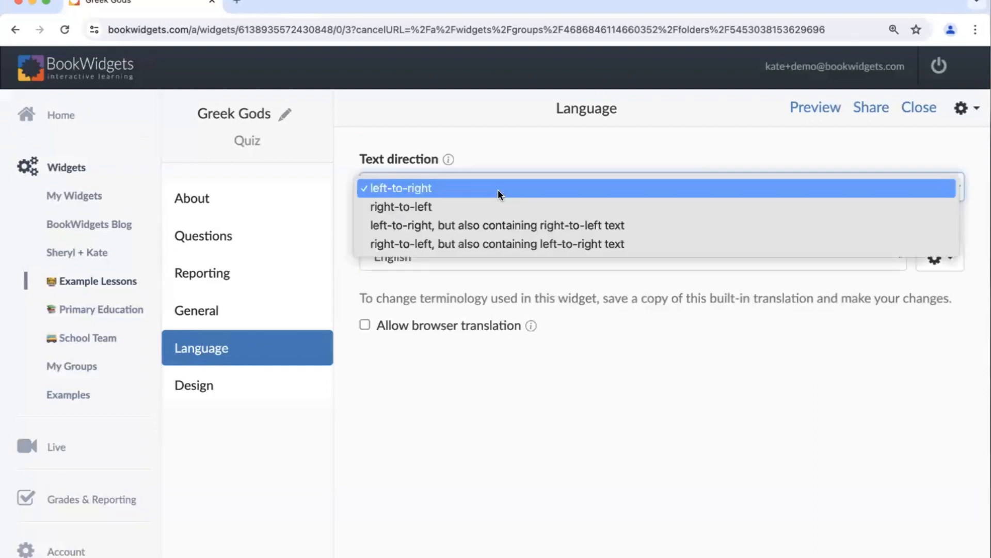
{"action": "left_click", "coordinate": [497, 189]}
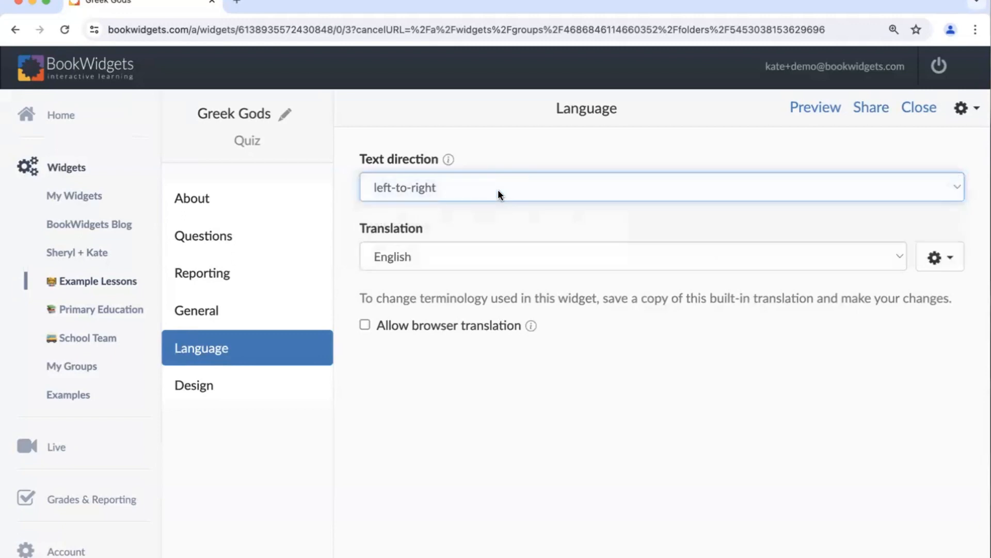
{"action": "left_click", "coordinate": [482, 261]}
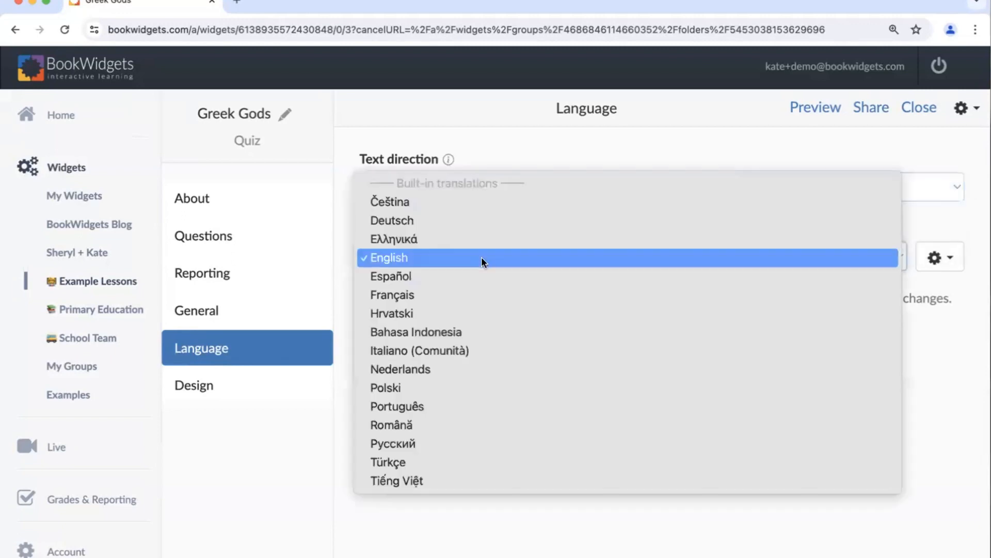
{"action": "left_click", "coordinate": [481, 257]}
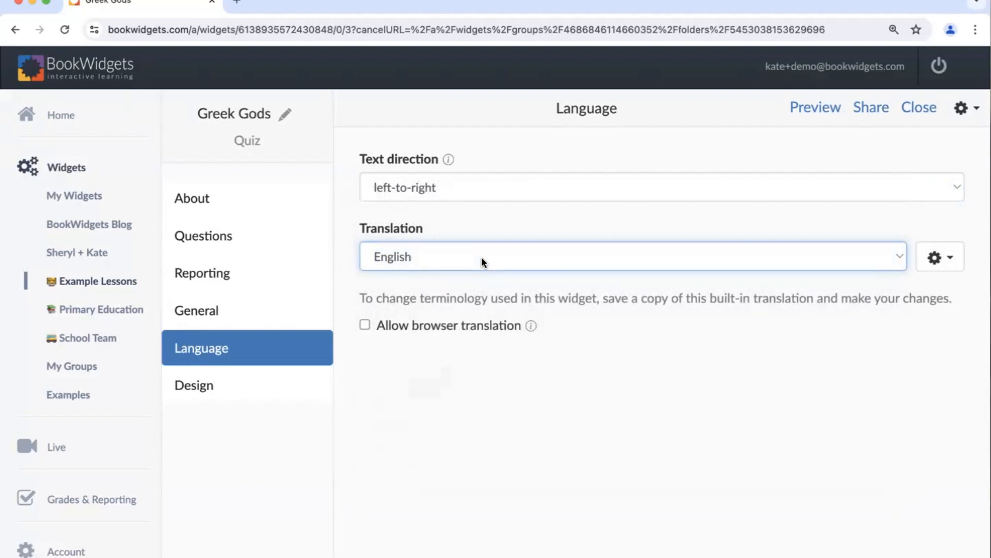
- Return to the quiz's Reporting settings and review the exam mode description and submission options
{"action": "left_click", "coordinate": [246, 323]}
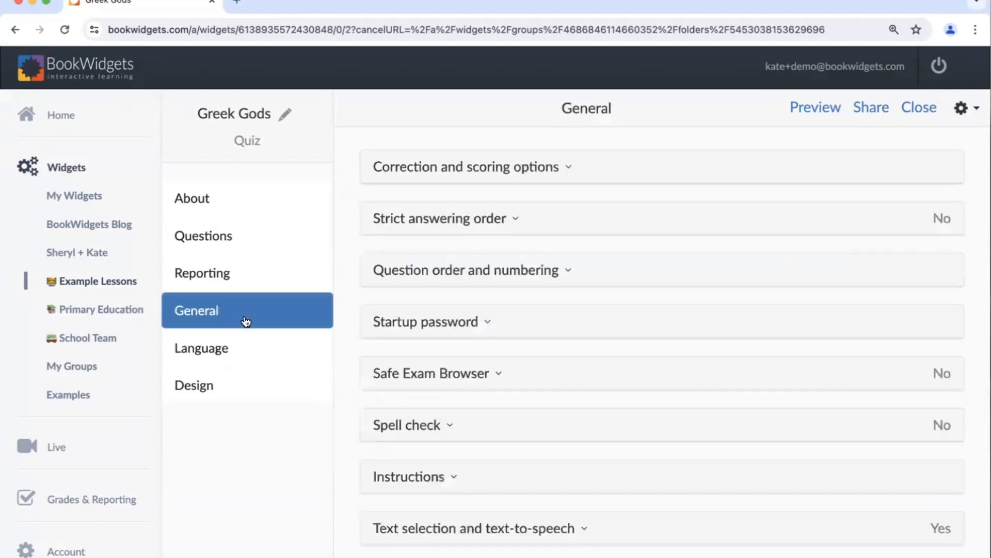
{"action": "left_click", "coordinate": [236, 274]}
{"action": "left_click", "coordinate": [418, 414]}
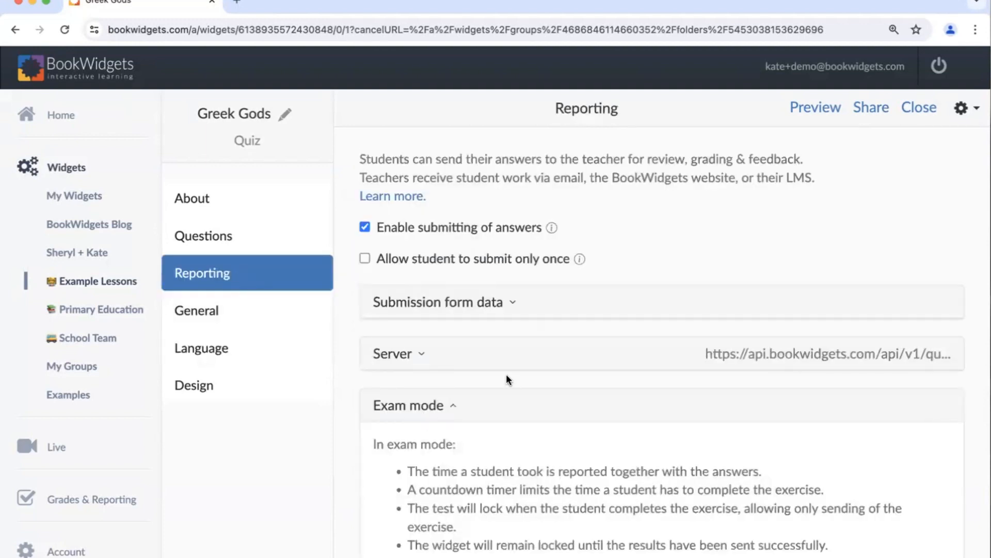
{"action": "scroll", "coordinate": [507, 374], "scroll_direction": "down", "scroll_amount": 3}
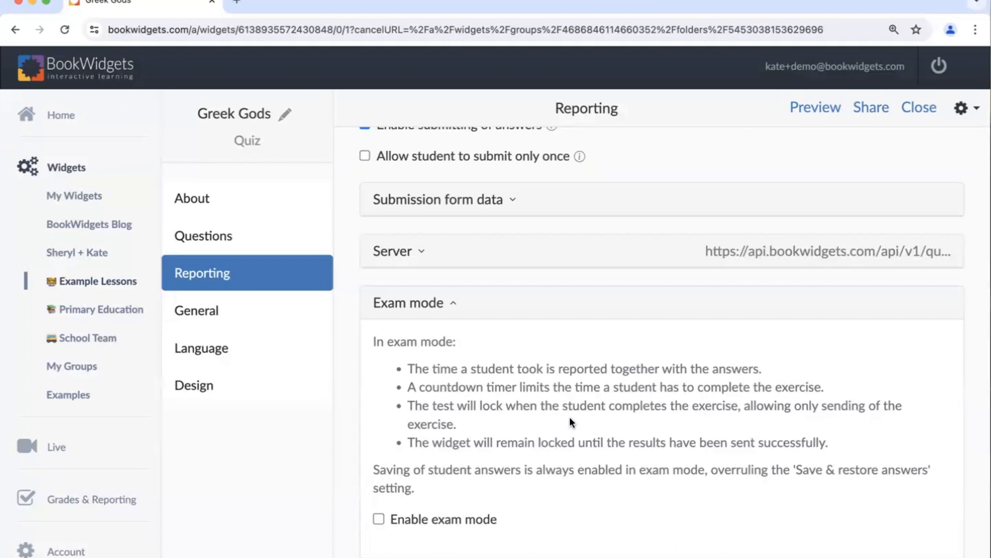
{"action": "scroll", "coordinate": [569, 417], "scroll_direction": "up", "scroll_amount": 3}
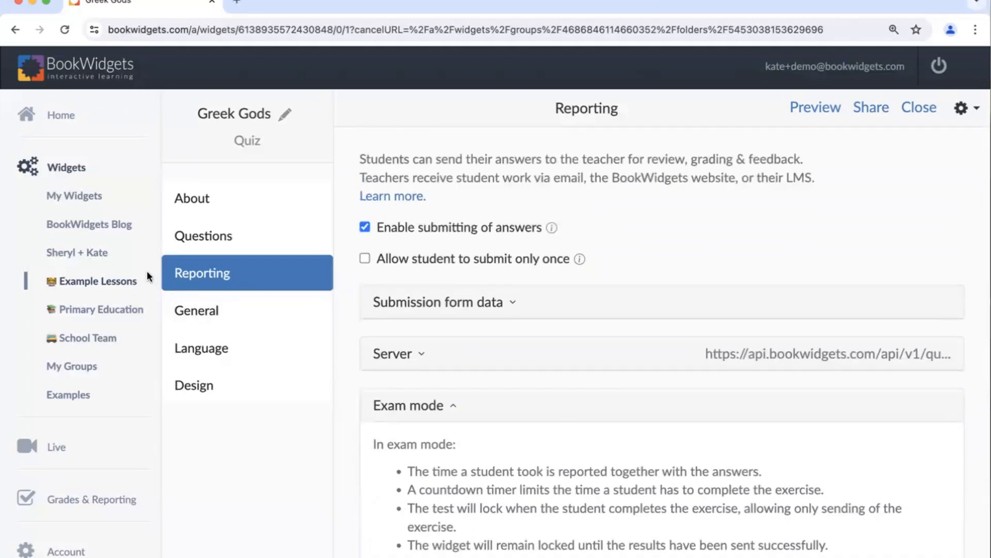
{"action": "left_click", "coordinate": [121, 284]}
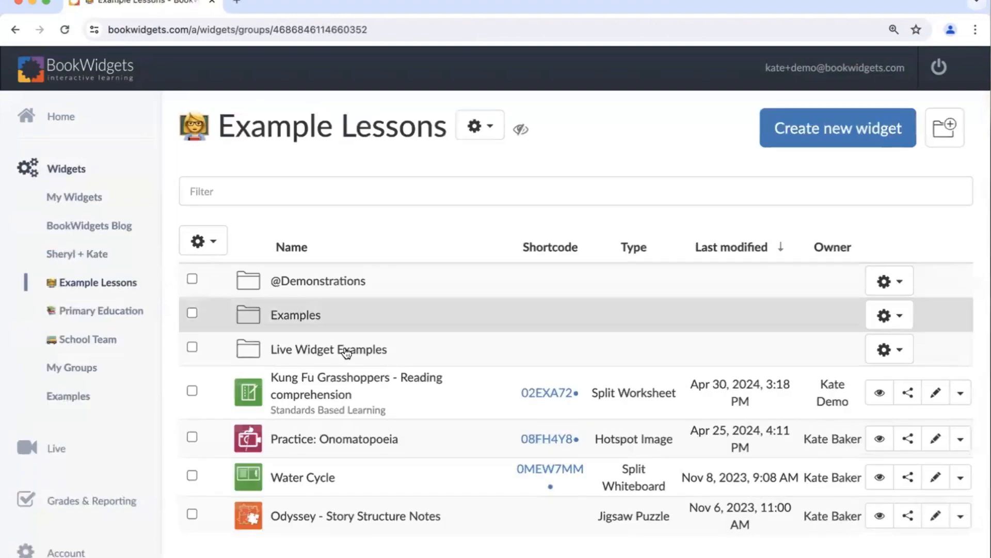
{"action": "left_click", "coordinate": [406, 288]}
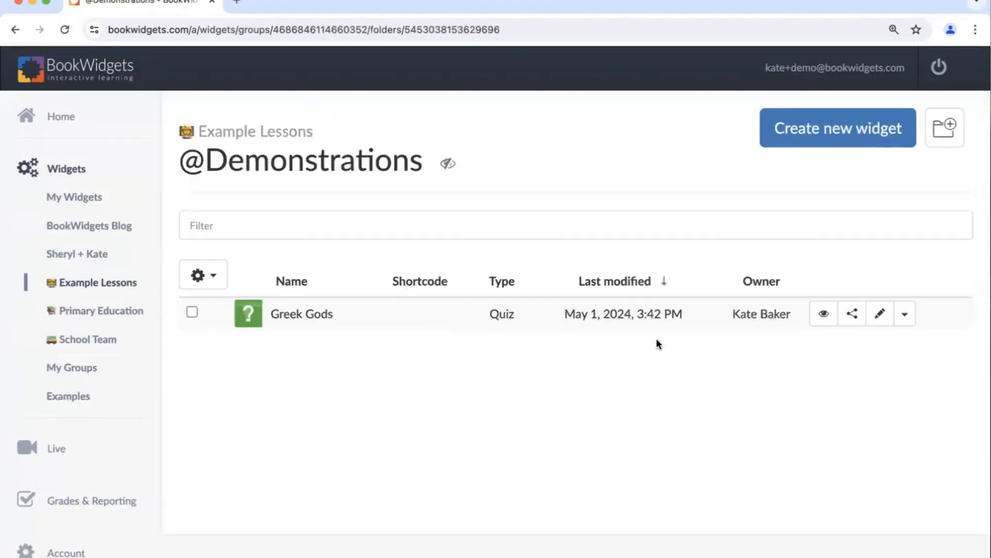
{"action": "left_click", "coordinate": [904, 318]}
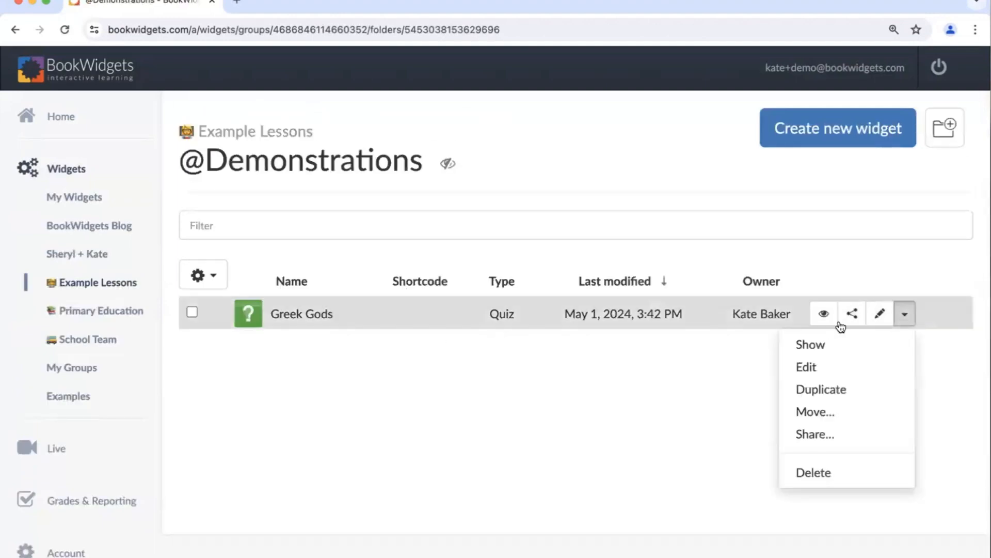
{"action": "left_click", "coordinate": [824, 391]}
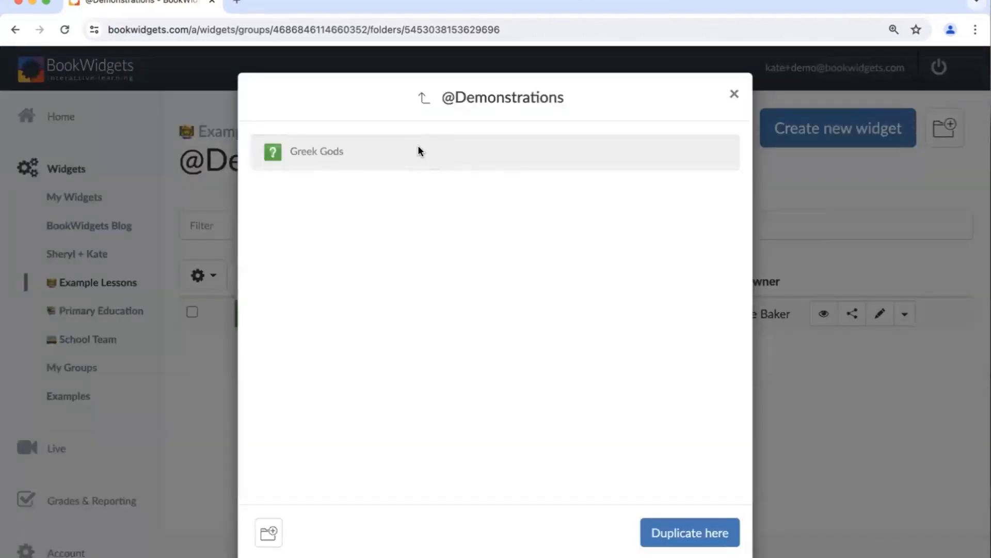
{"action": "left_click", "coordinate": [672, 539]}
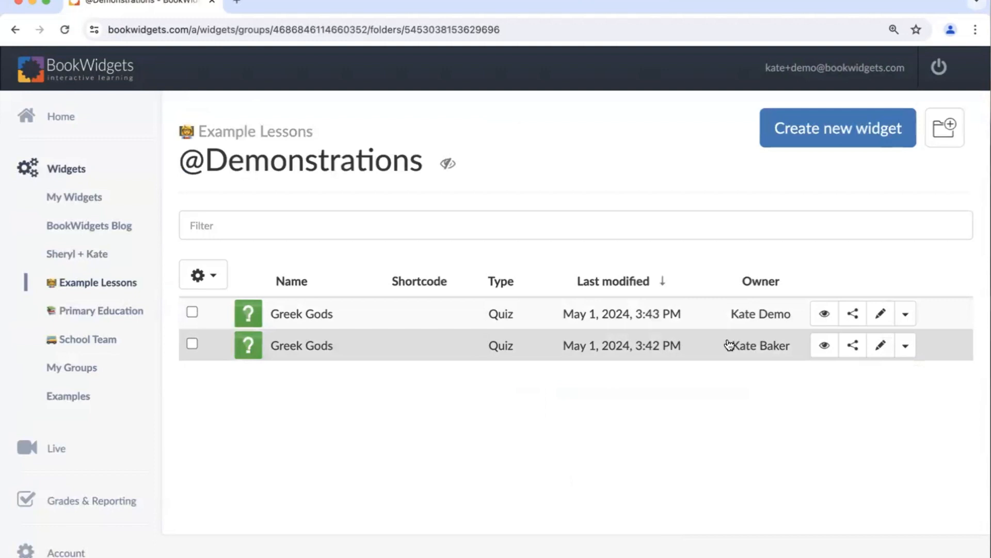
- Open the duplicated Greek Gods quiz and add a lightning bolt emoji in front of its title
{"action": "left_click", "coordinate": [708, 323]}
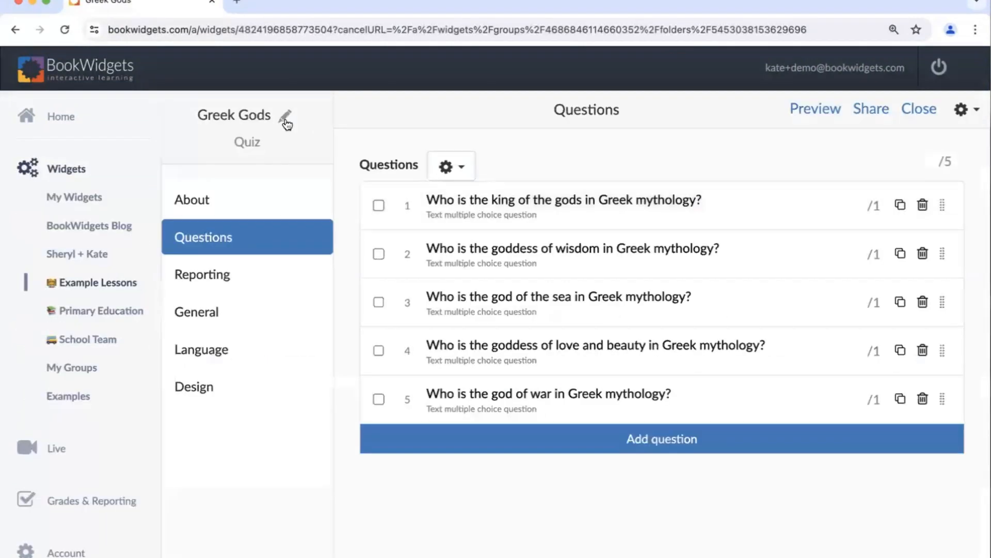
{"action": "left_click", "coordinate": [286, 118]}
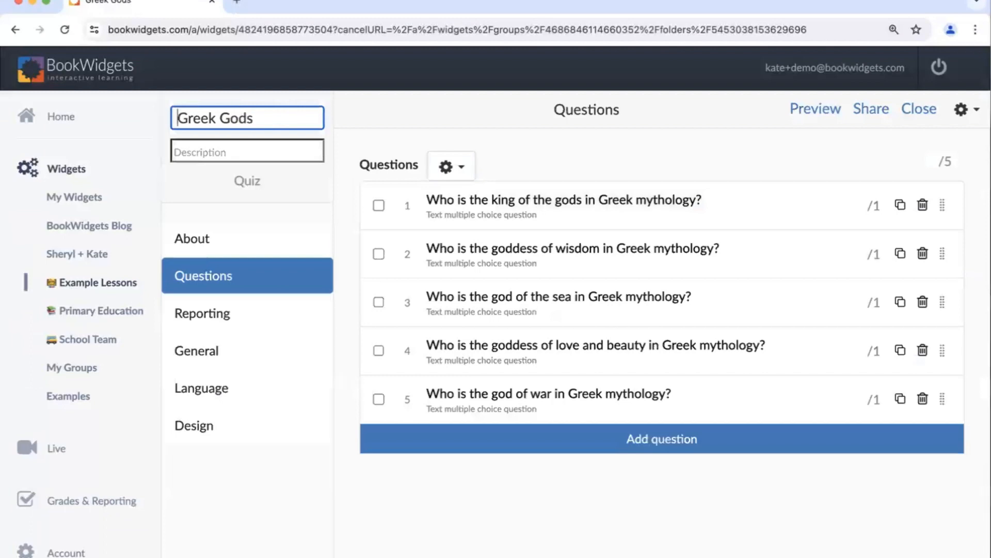
{"action": "right_click", "coordinate": [175, 115]}
{"action": "left_click", "coordinate": [176, 116]}
{"action": "left_click", "coordinate": [177, 118]}
{"action": "right_click", "coordinate": [177, 117]}
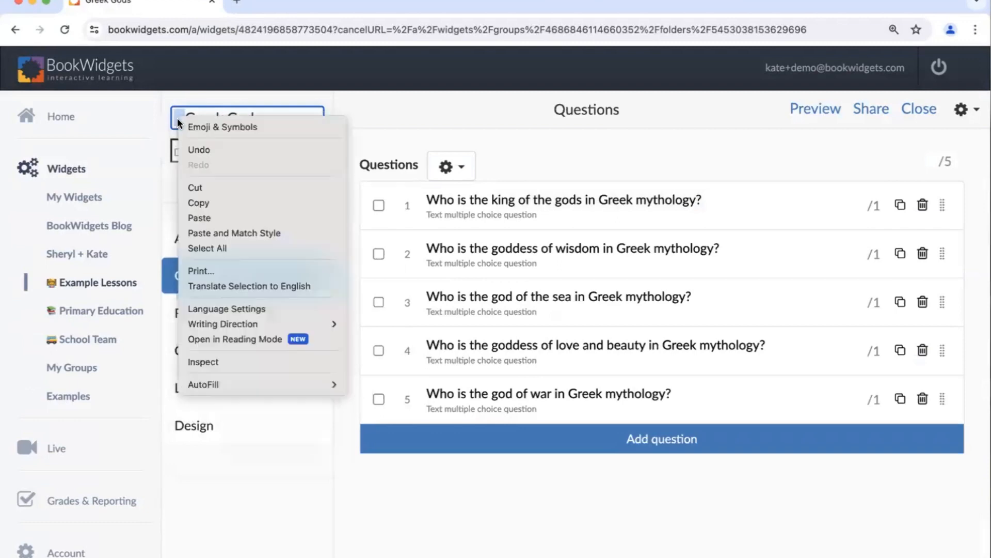
{"action": "left_click", "coordinate": [185, 125]}
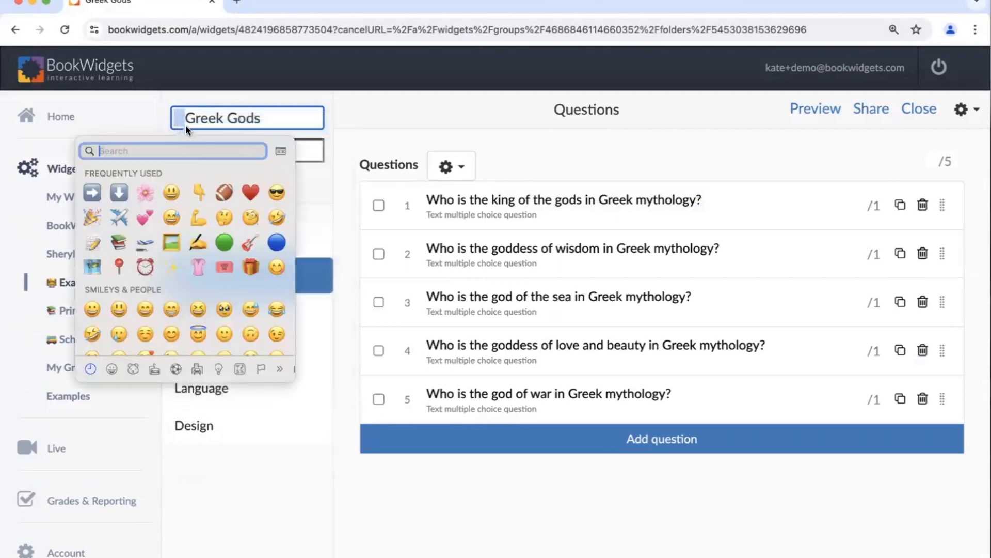
{"action": "type", "text": "lightni"}
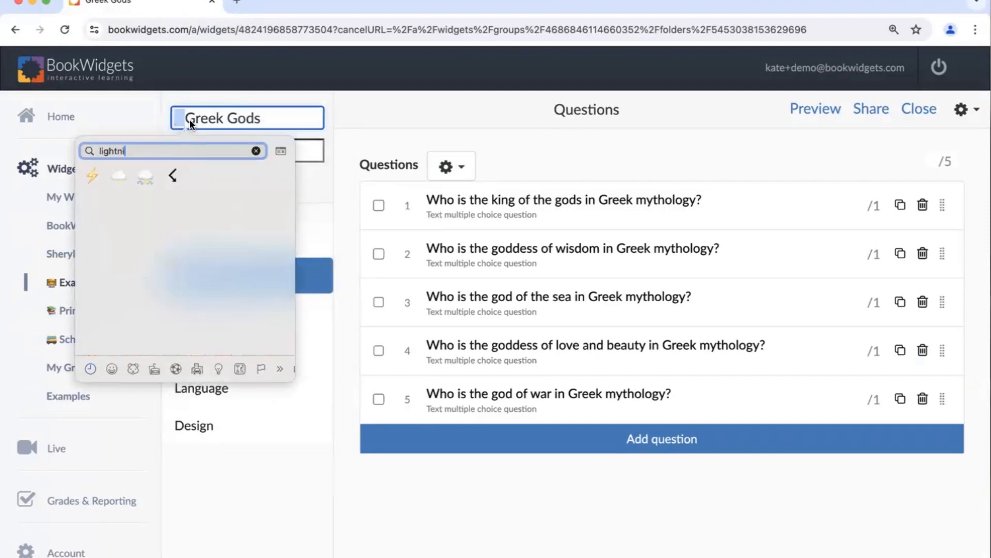
{"action": "left_click", "coordinate": [93, 172]}
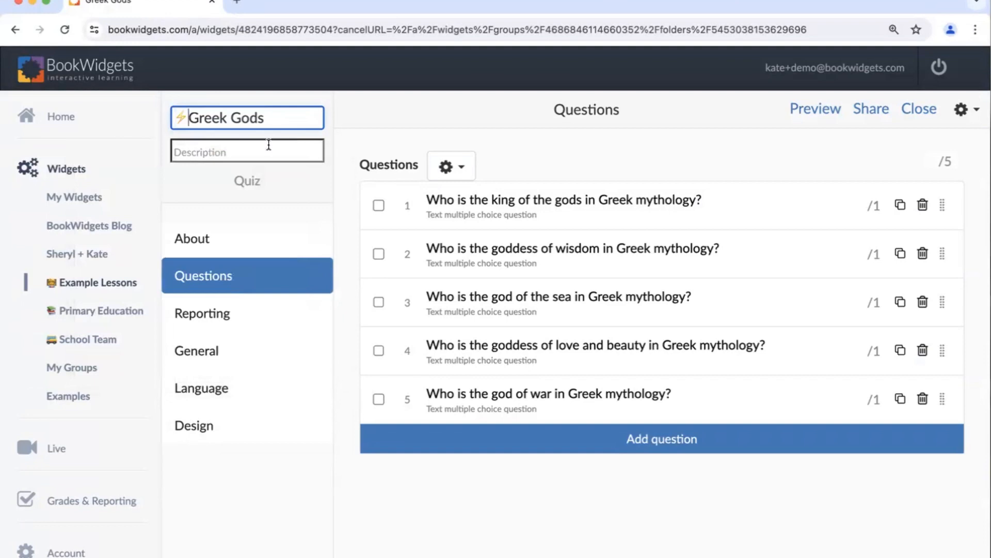
{"action": "left_click", "coordinate": [283, 179]}
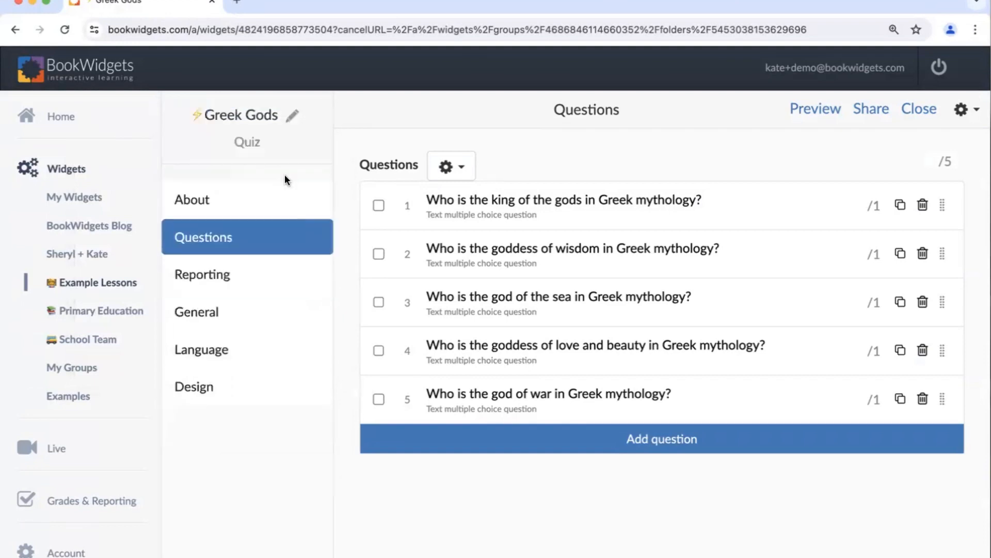
- Describe the lightning-marked quiz as "Timed for 15 mins" in its About text and close the quiz
{"action": "left_click", "coordinate": [218, 205]}
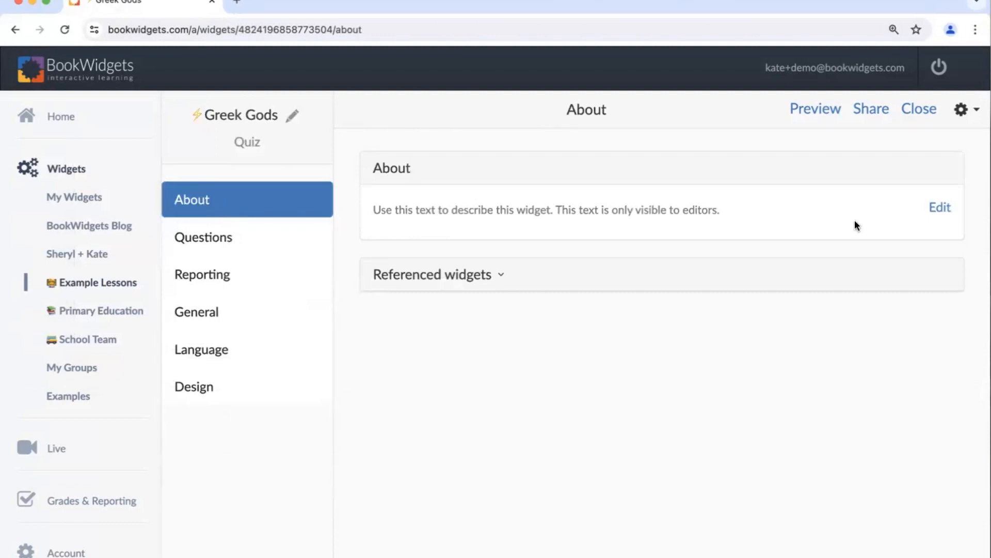
{"action": "left_click", "coordinate": [934, 209]}
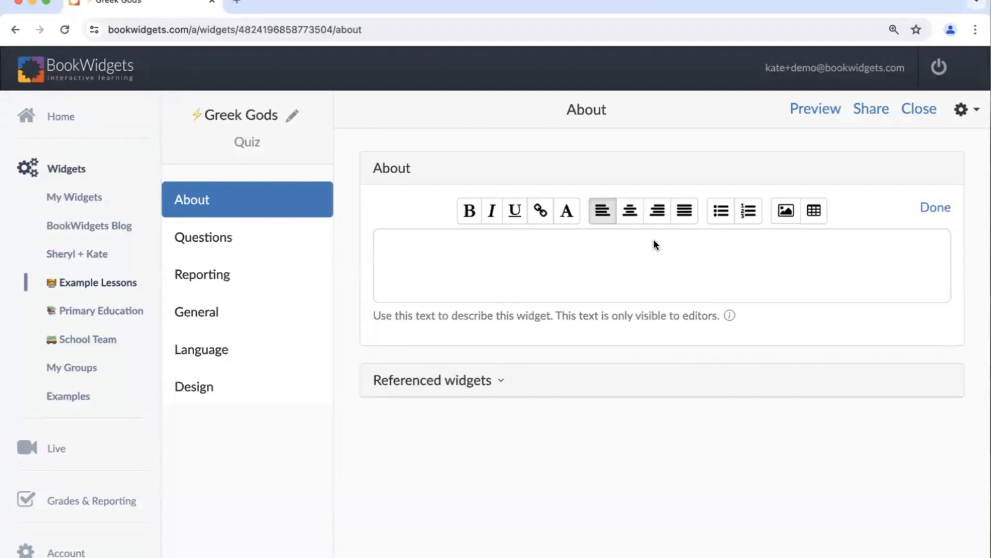
{"action": "type", "text": "Timed for 15 "}
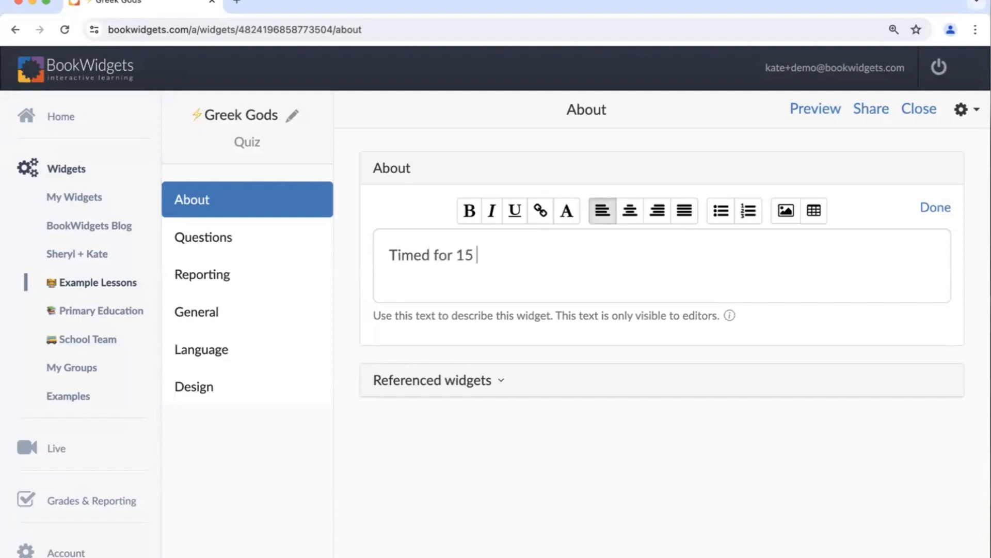
{"action": "type", "text": "mins"}
{"action": "left_click", "coordinate": [926, 110]}
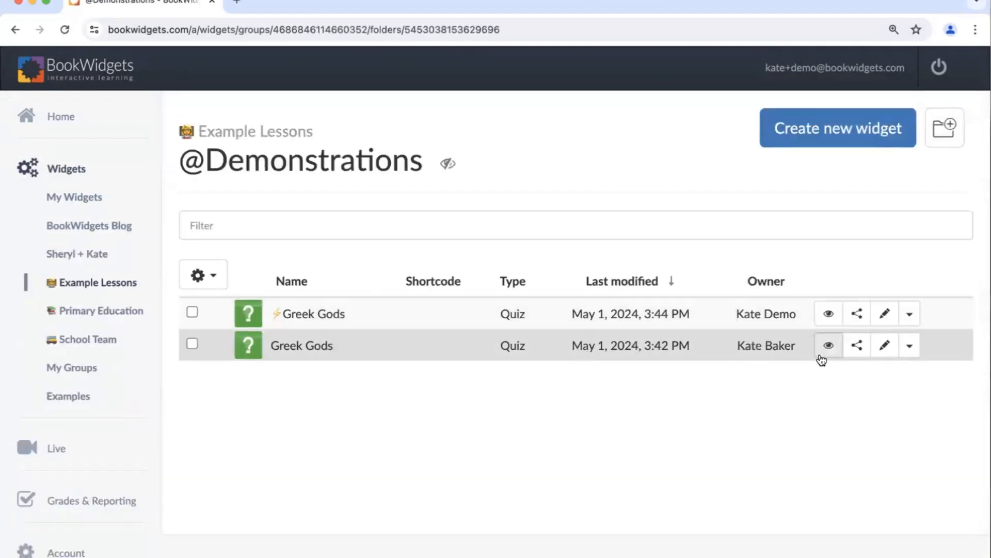
- Open the original Greek Gods quiz for editing and add a green circle emoji in front of its title
{"action": "left_click", "coordinate": [884, 351]}
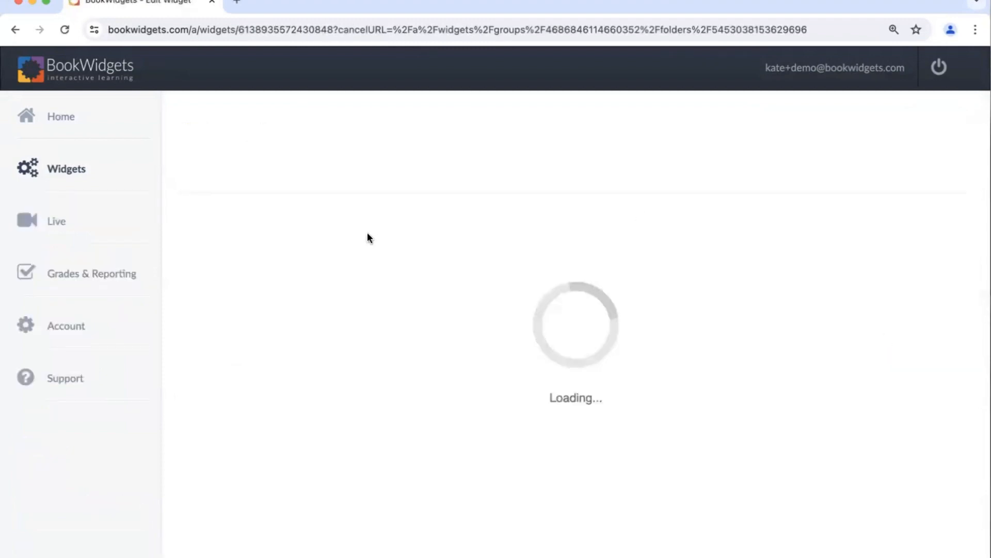
{"action": "left_click", "coordinate": [279, 124]}
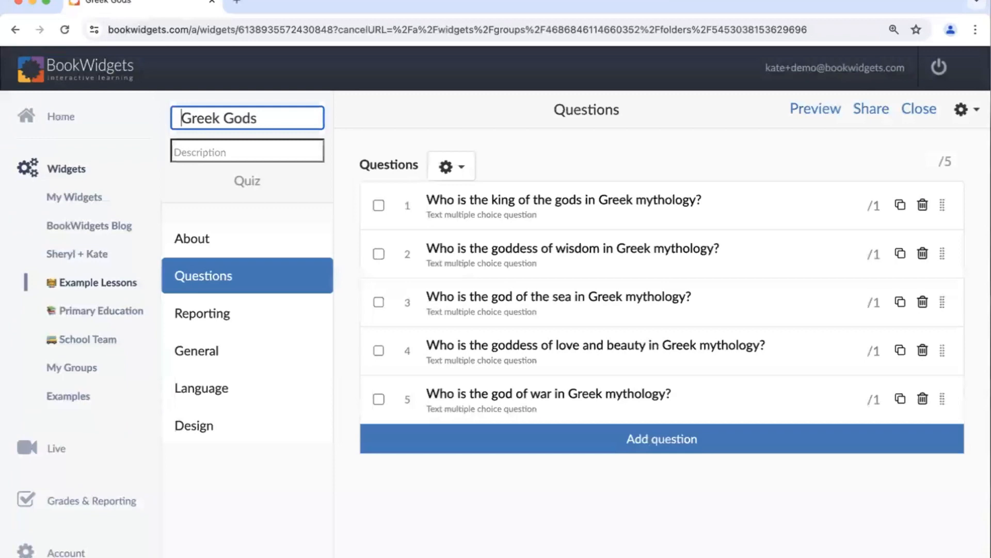
{"action": "right_click", "coordinate": [175, 118]}
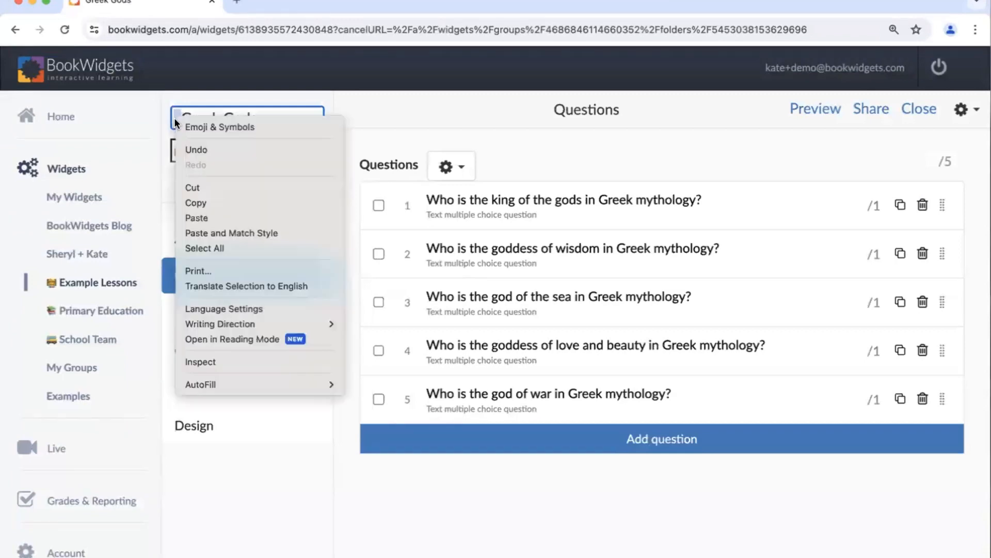
{"action": "left_click", "coordinate": [187, 125]}
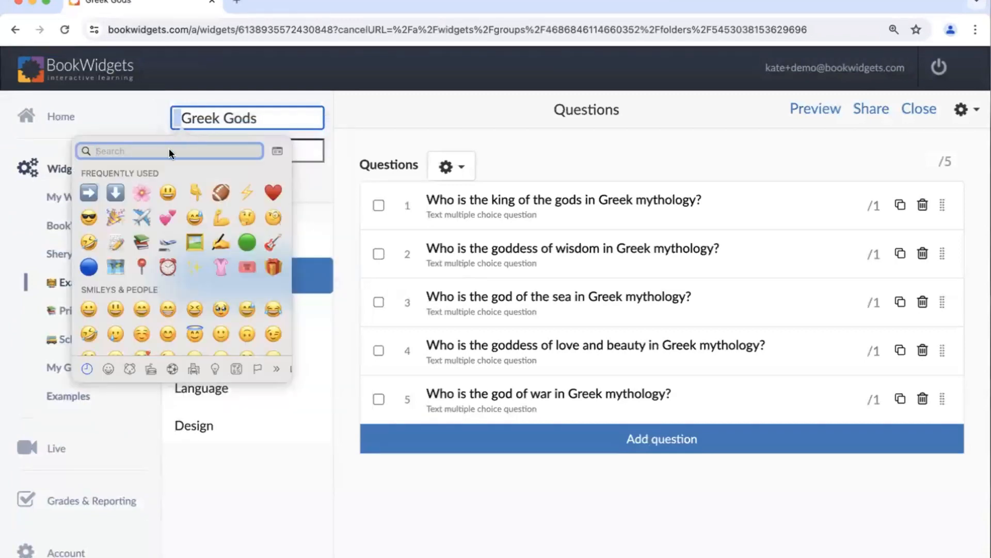
{"action": "left_click", "coordinate": [247, 240]}
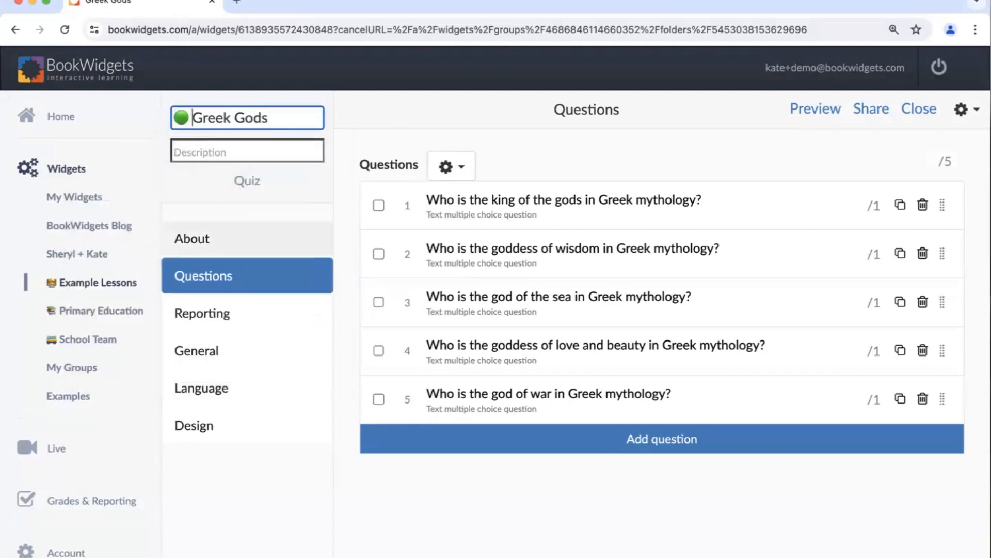
{"action": "key", "text": "Return"}
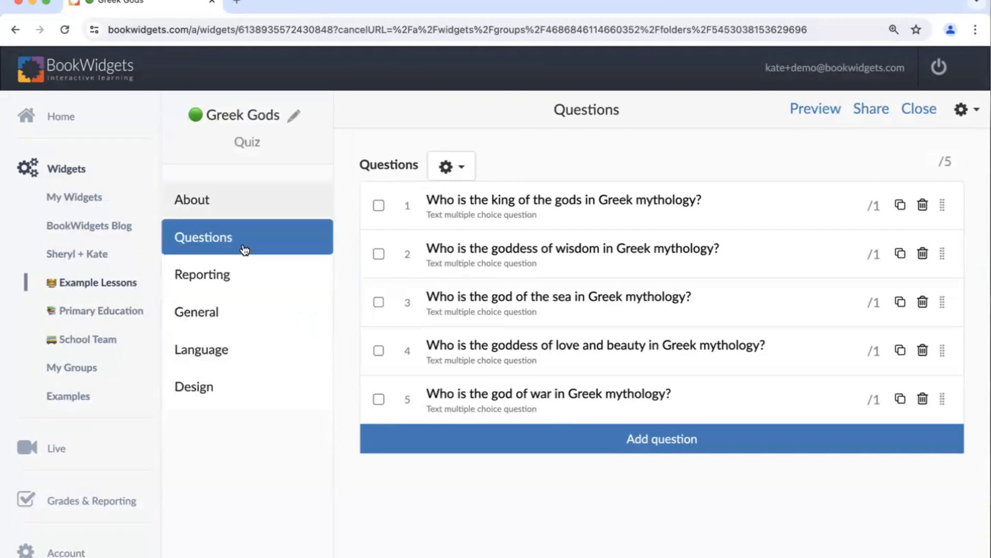
- Enter "Extended time" as the About description of the quiz marked with the green circle
{"action": "left_click", "coordinate": [248, 210]}
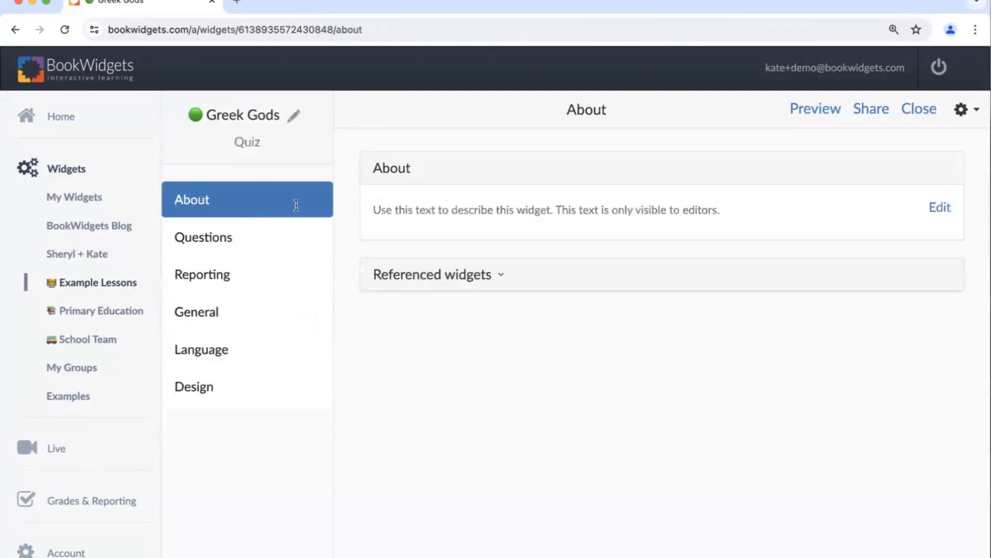
{"action": "left_click", "coordinate": [941, 209]}
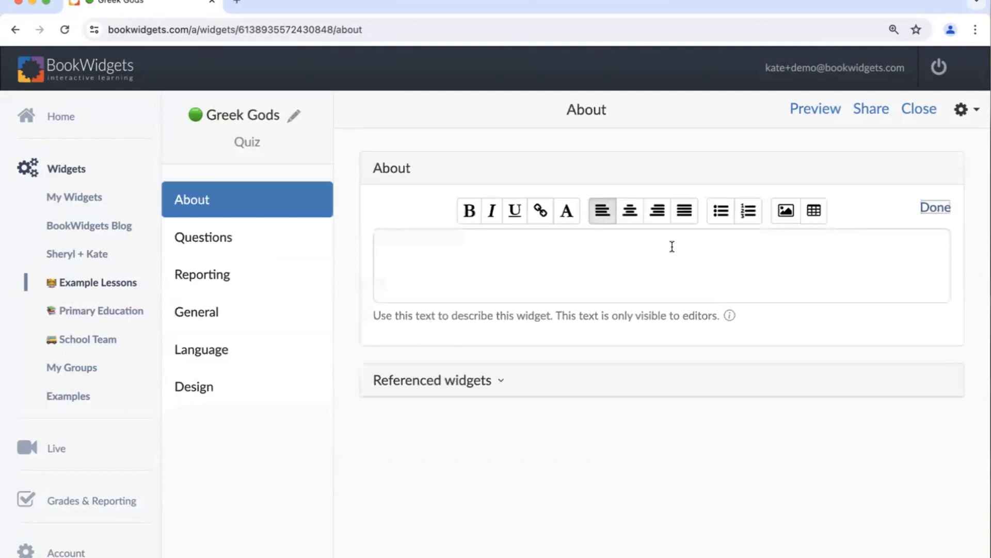
{"action": "type", "text": "Extend"}
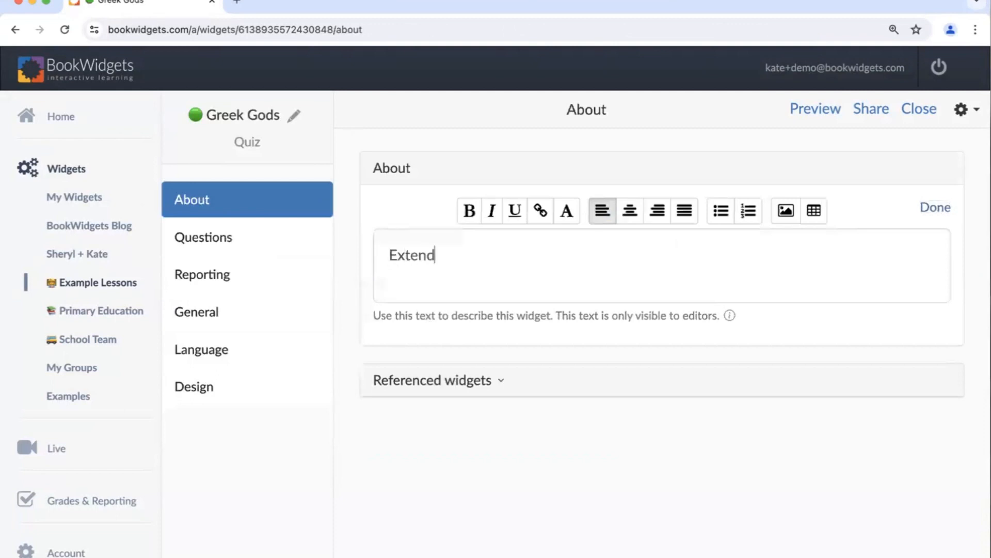
{"action": "type", "text": "ed time"}
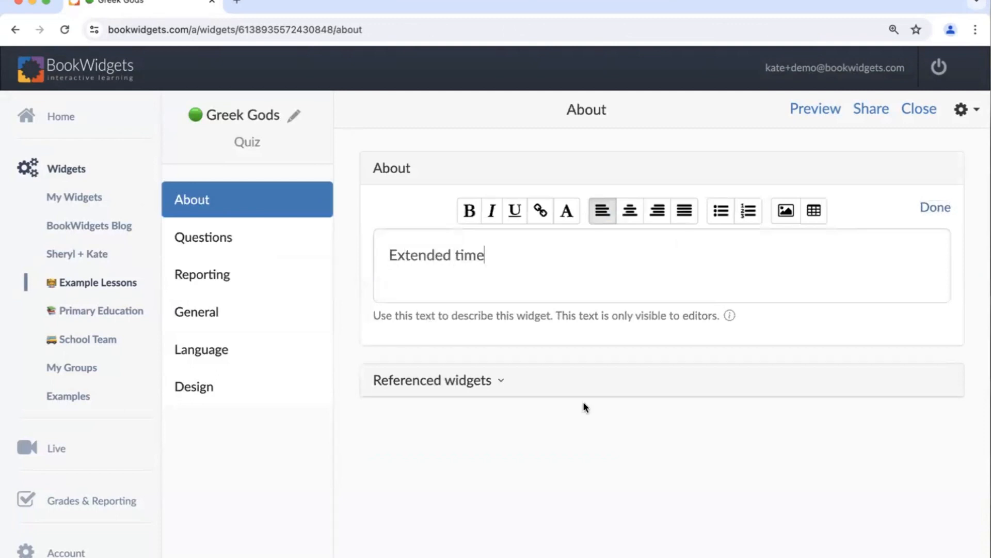
- Examine the exam mode options in the reporting settings of the Greek Gods quiz marked with the green circle
{"action": "left_click", "coordinate": [237, 288]}
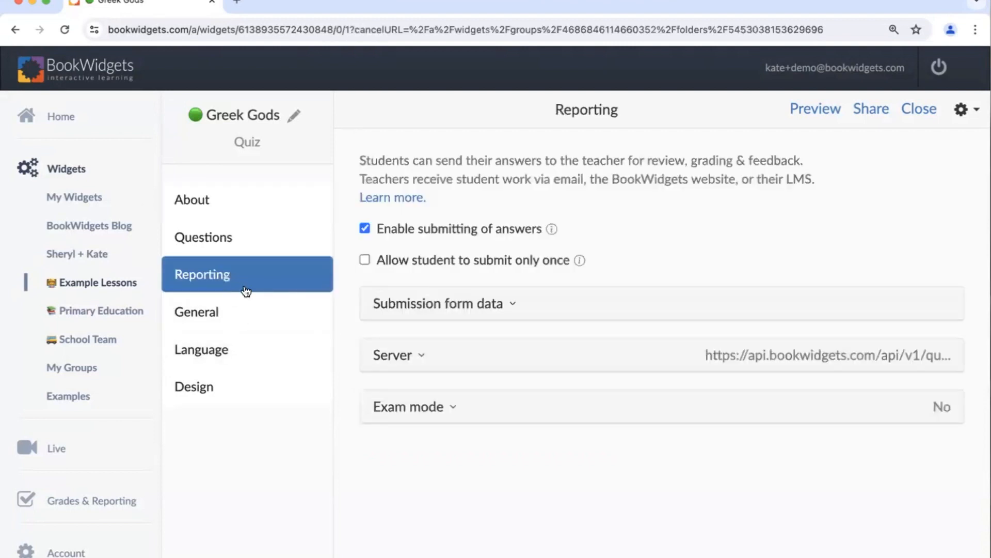
{"action": "left_click", "coordinate": [391, 408]}
{"action": "scroll", "coordinate": [392, 408], "scroll_direction": "down", "scroll_amount": 2}
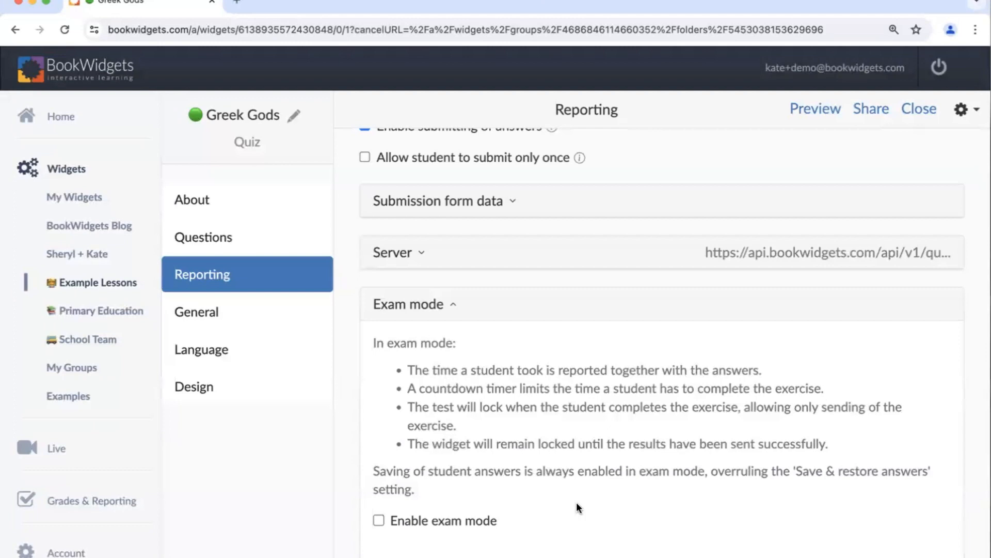
{"action": "scroll", "coordinate": [509, 503], "scroll_direction": "up", "scroll_amount": 2}
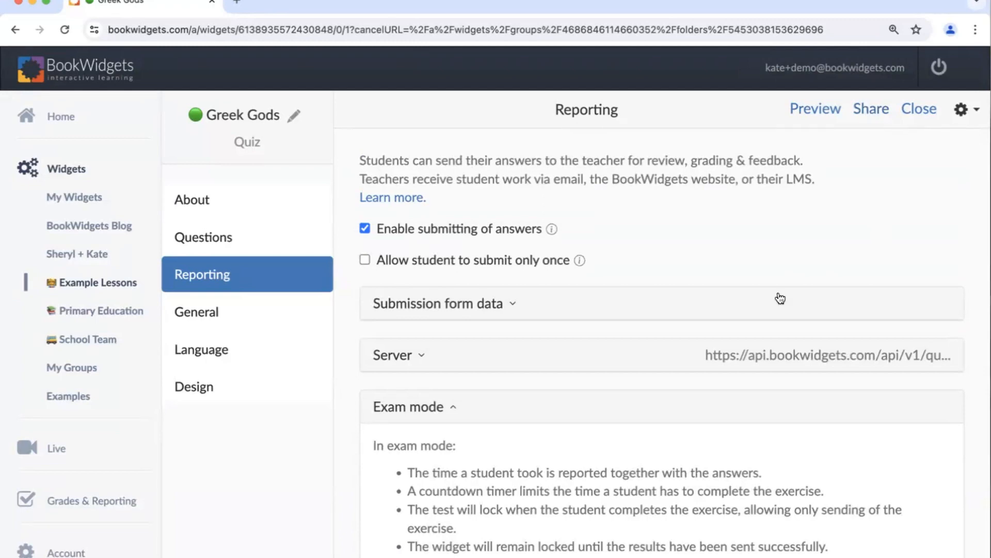
{"action": "key", "text": "ctrl+Right"}
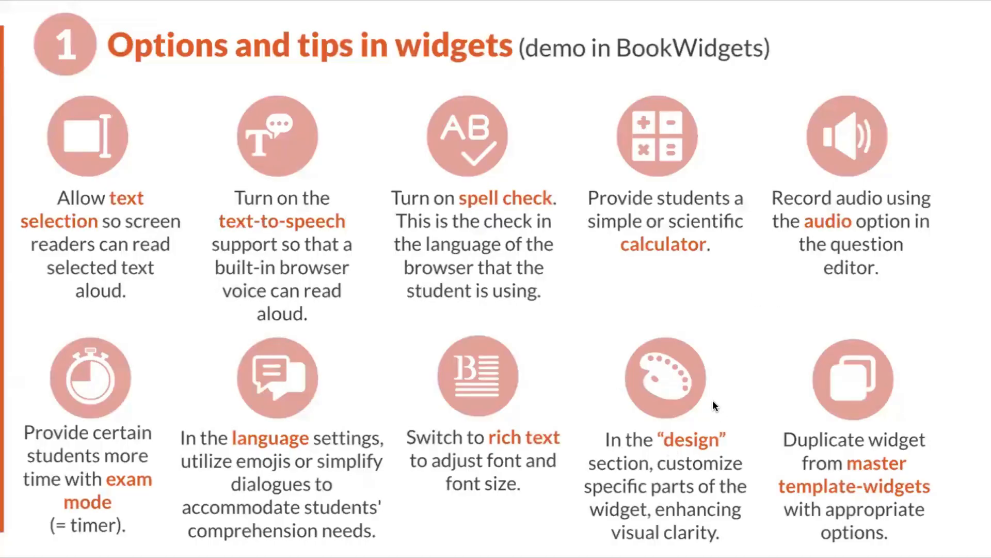
{"action": "key", "text": "Right"}
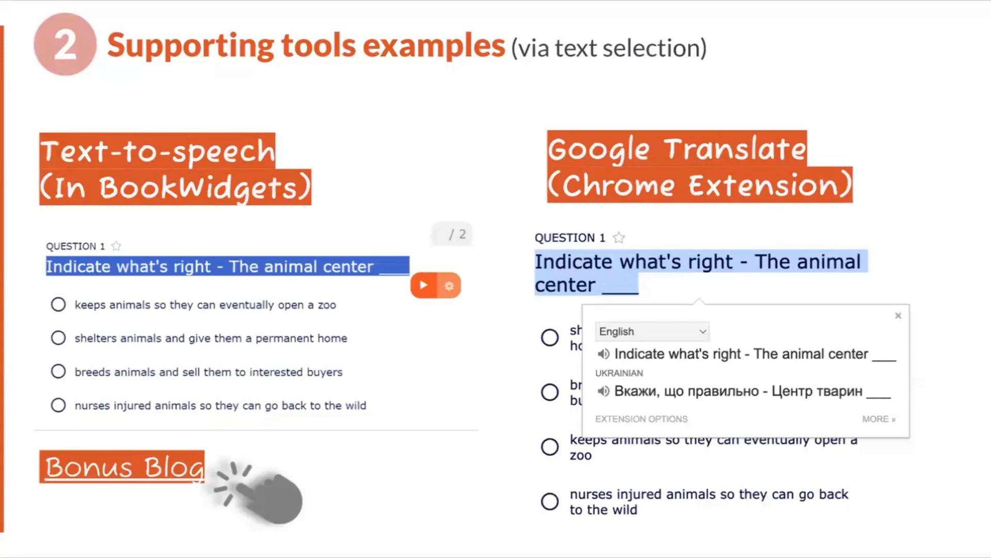
{"action": "left_click", "coordinate": [731, 401]}
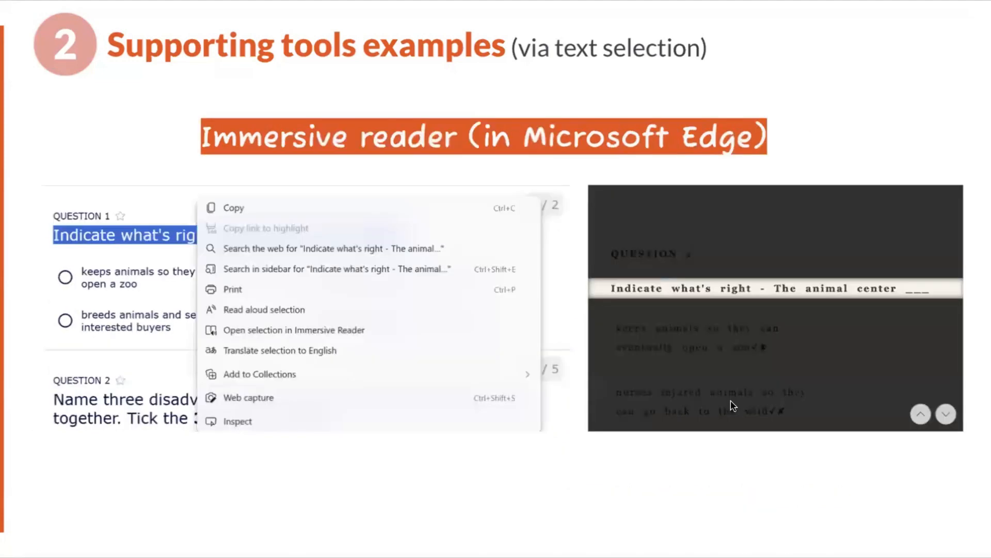